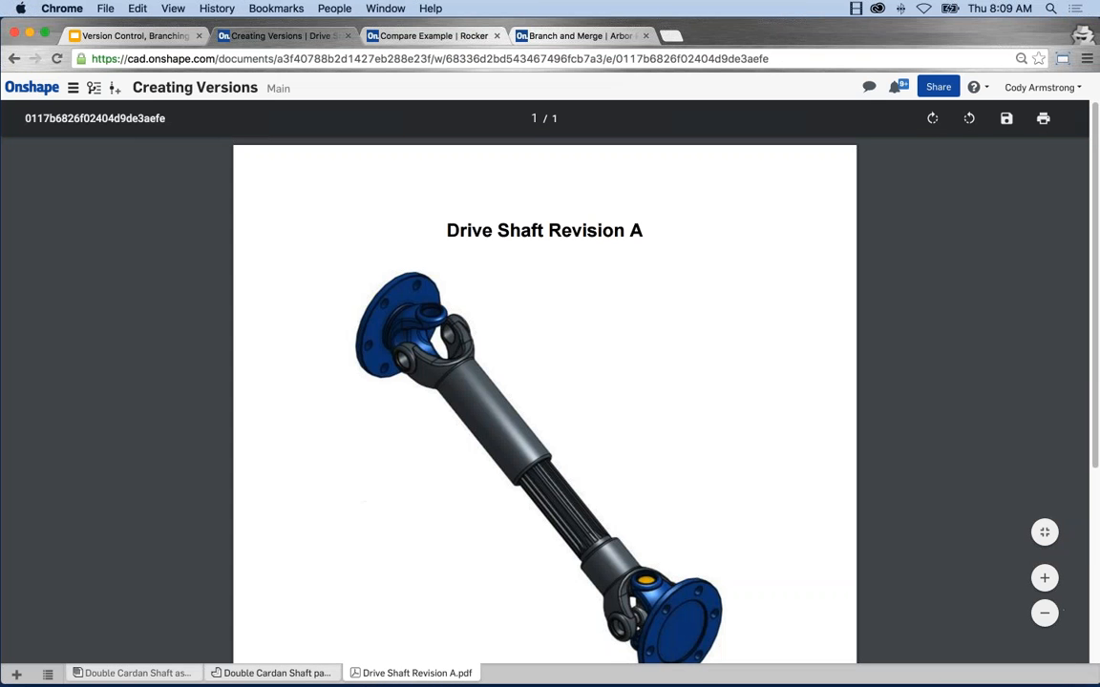
Step: Open the Double Cardan Shaft part studio and create a version of the Main workspace named Revision C
{"action": "left_click", "coordinate": [237, 674]}
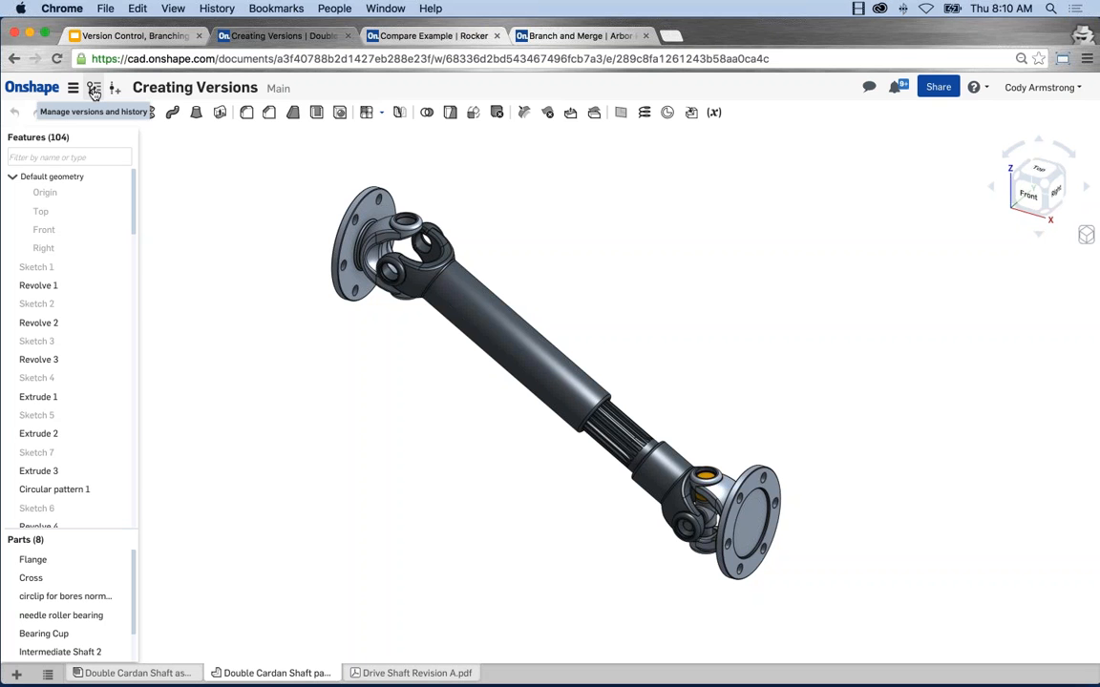
{"action": "left_click", "coordinate": [93, 89]}
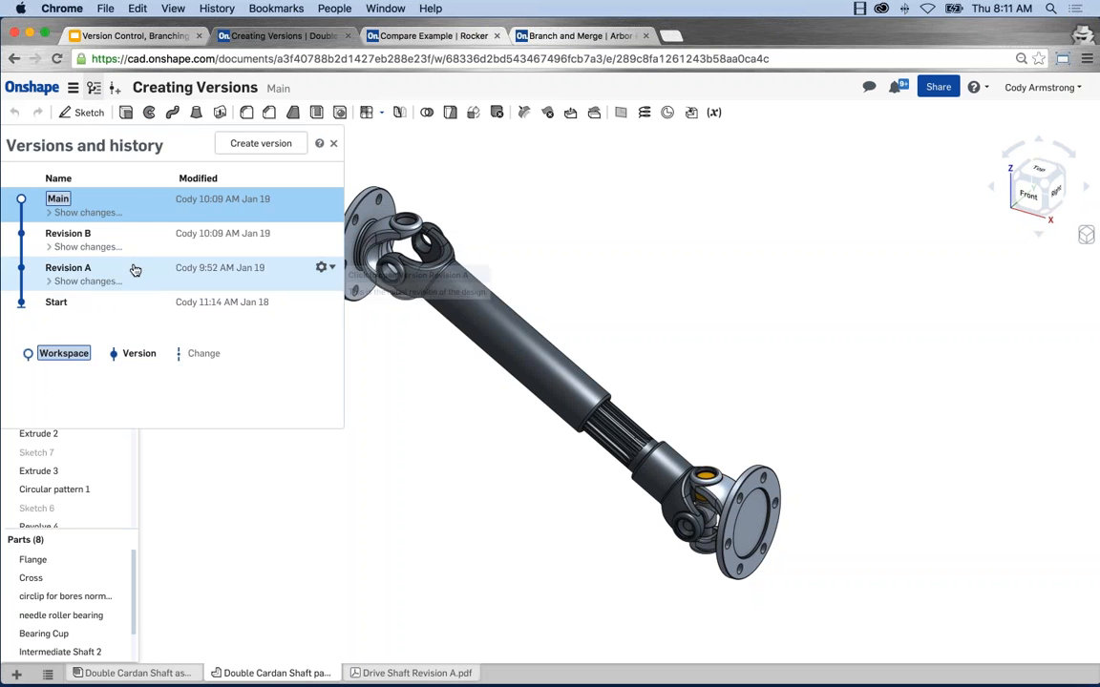
{"action": "left_click", "coordinate": [271, 146]}
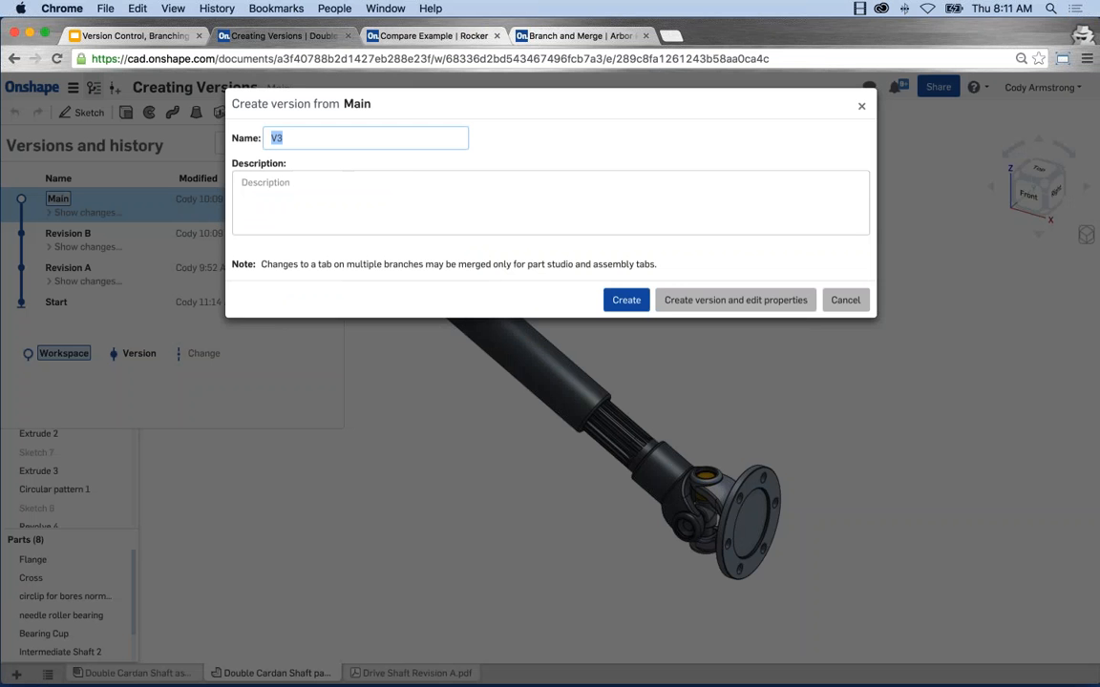
{"action": "type", "text": "Revision C"}
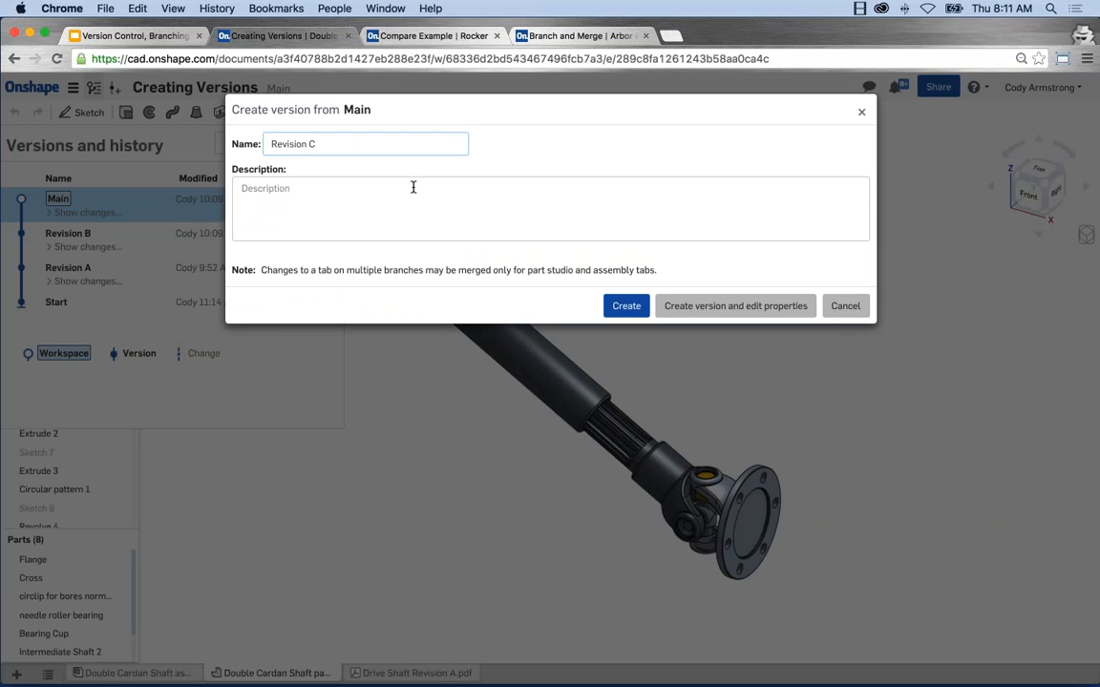
{"action": "left_click", "coordinate": [627, 308]}
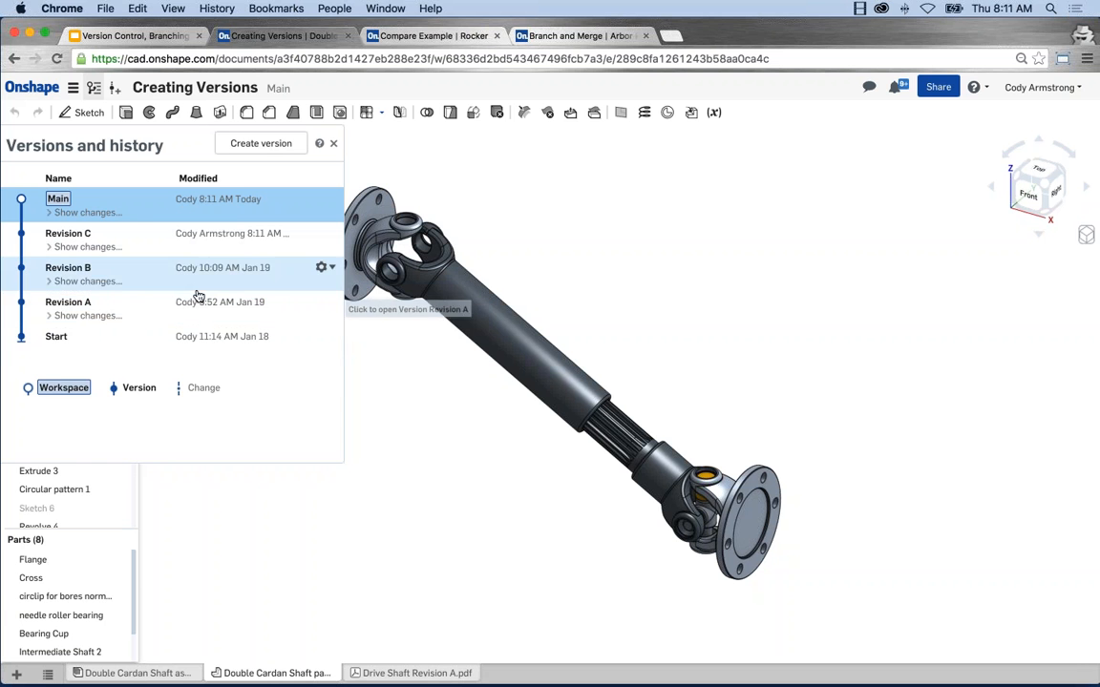
Step: Open the Revision A version and inspect its drive shaft model, including the circular edge of the blue flange
{"action": "left_click", "coordinate": [135, 306]}
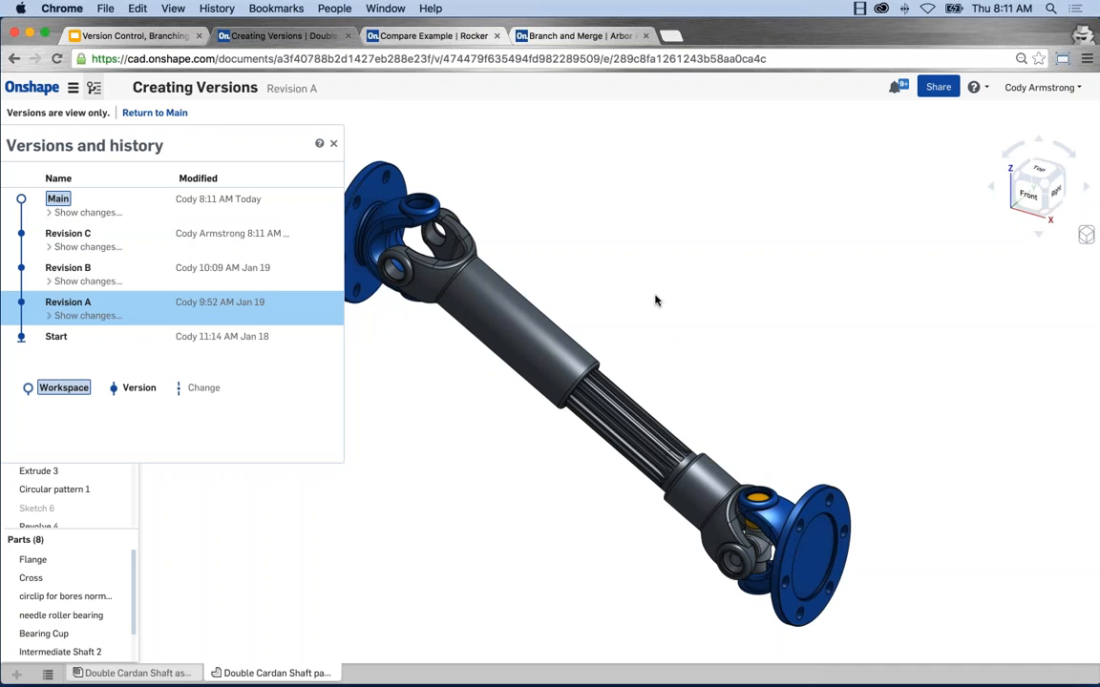
{"action": "scroll", "coordinate": [655, 297], "scroll_direction": "down", "scroll_amount": 1}
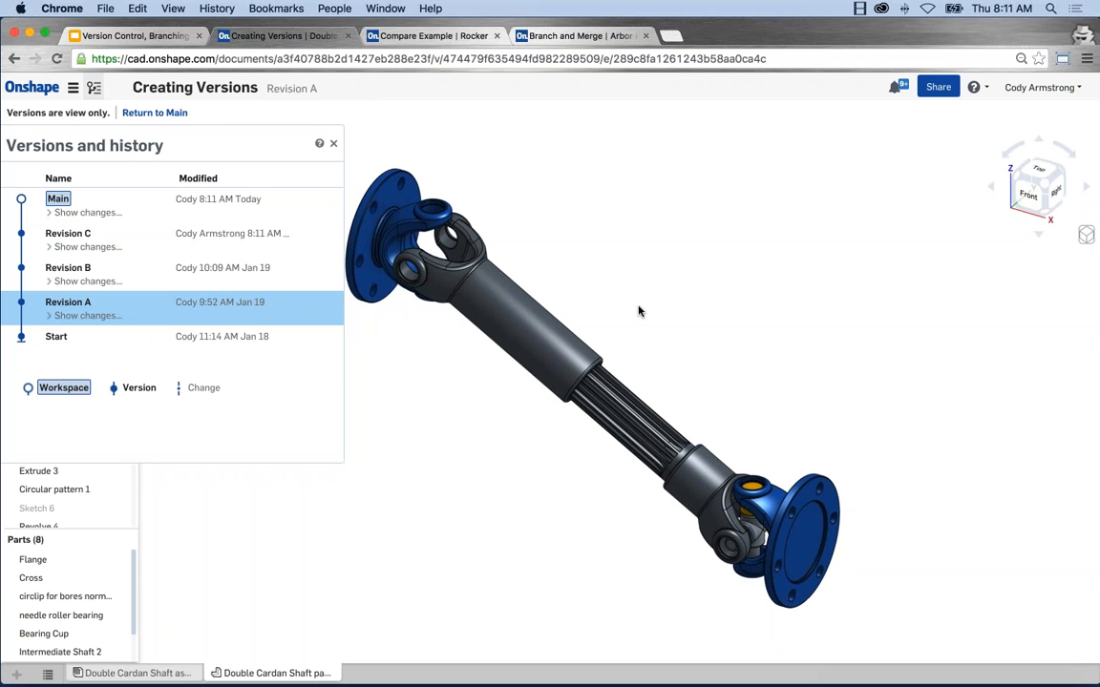
{"action": "middle_click_drag", "start_coordinate": [639, 308], "coordinate": [675, 315]}
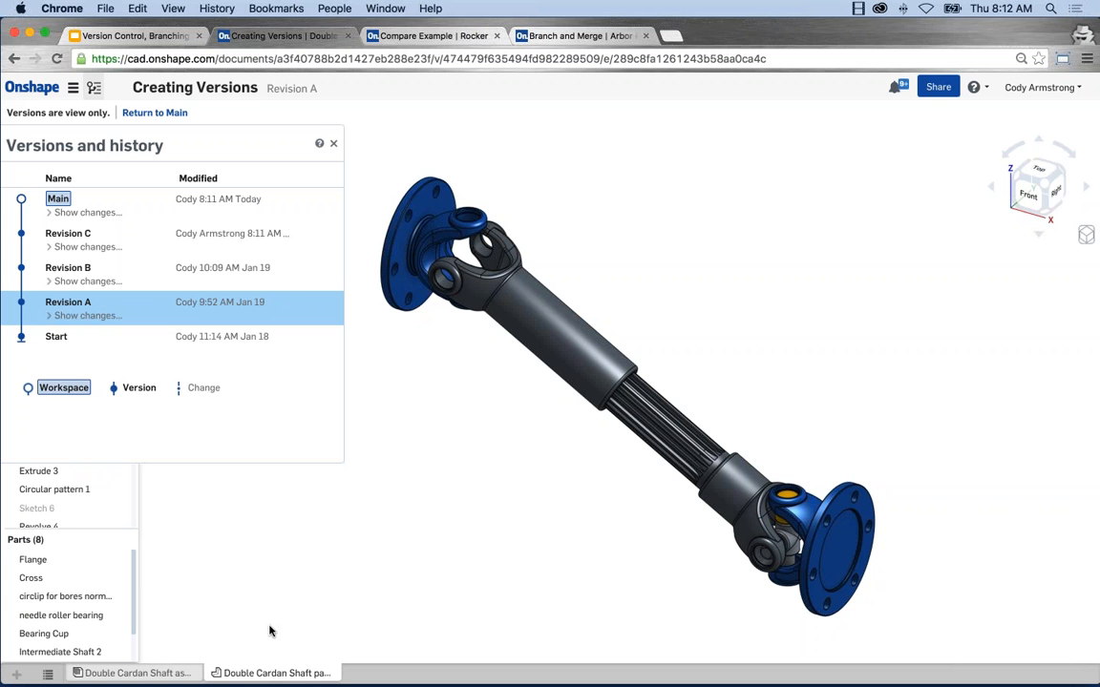
{"action": "right_click", "coordinate": [252, 671]}
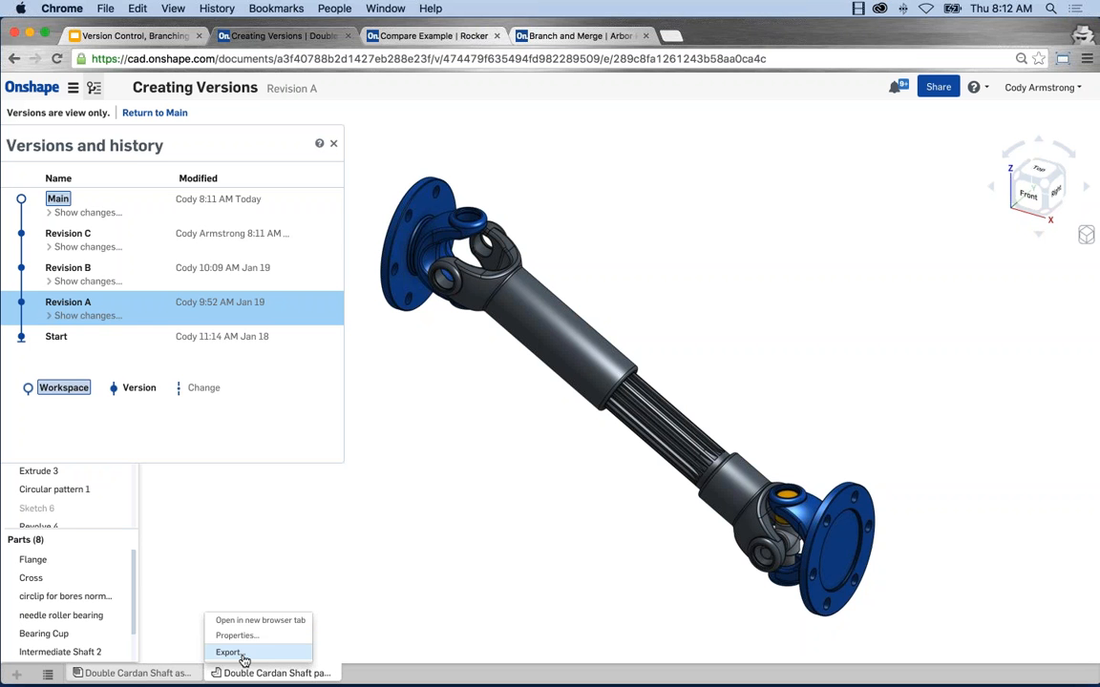
{"action": "left_click", "coordinate": [382, 309]}
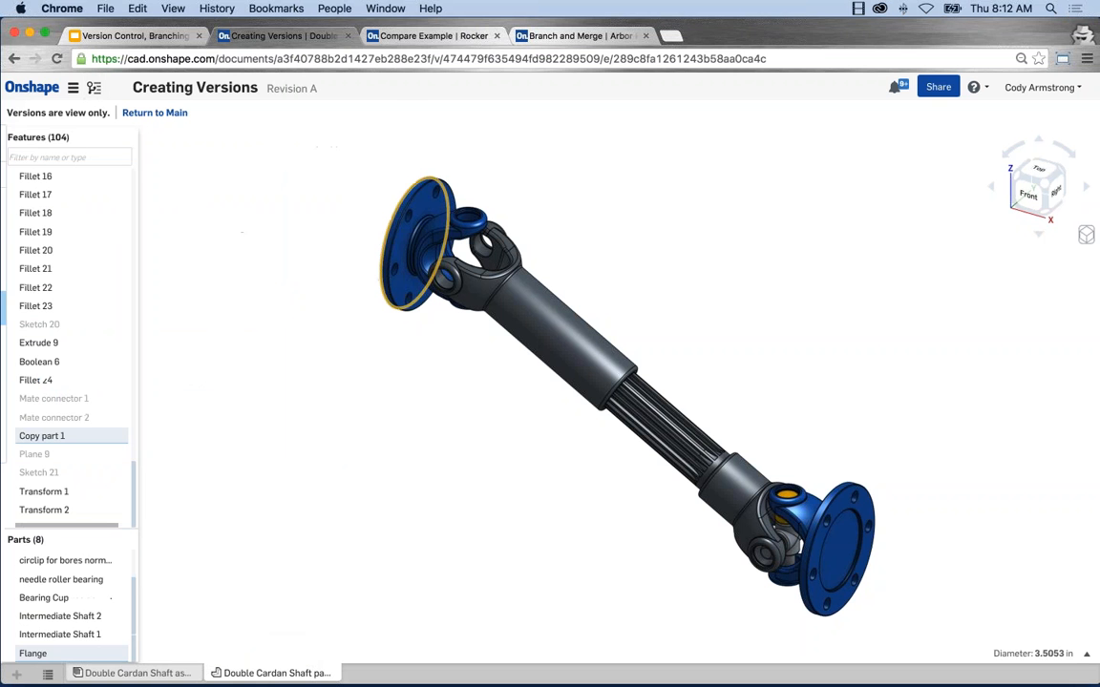
{"action": "left_click", "coordinate": [374, 404]}
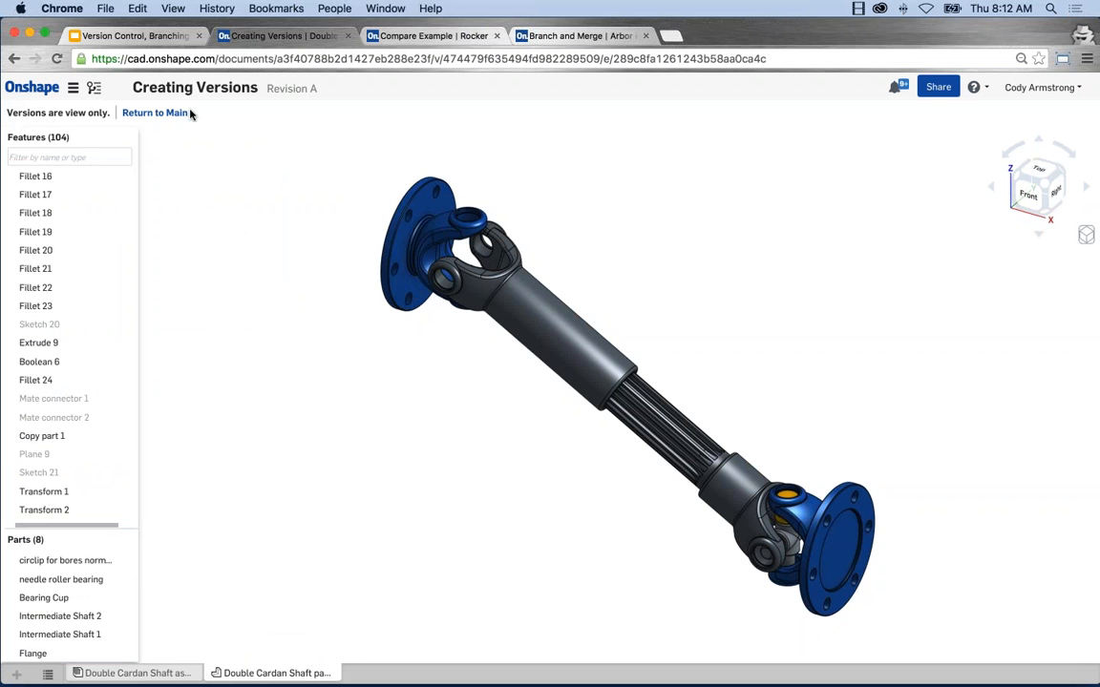
Step: Return to the Main workspace, show its version history, and open the Double Cardan Shaft part studio
{"action": "left_click", "coordinate": [148, 111]}
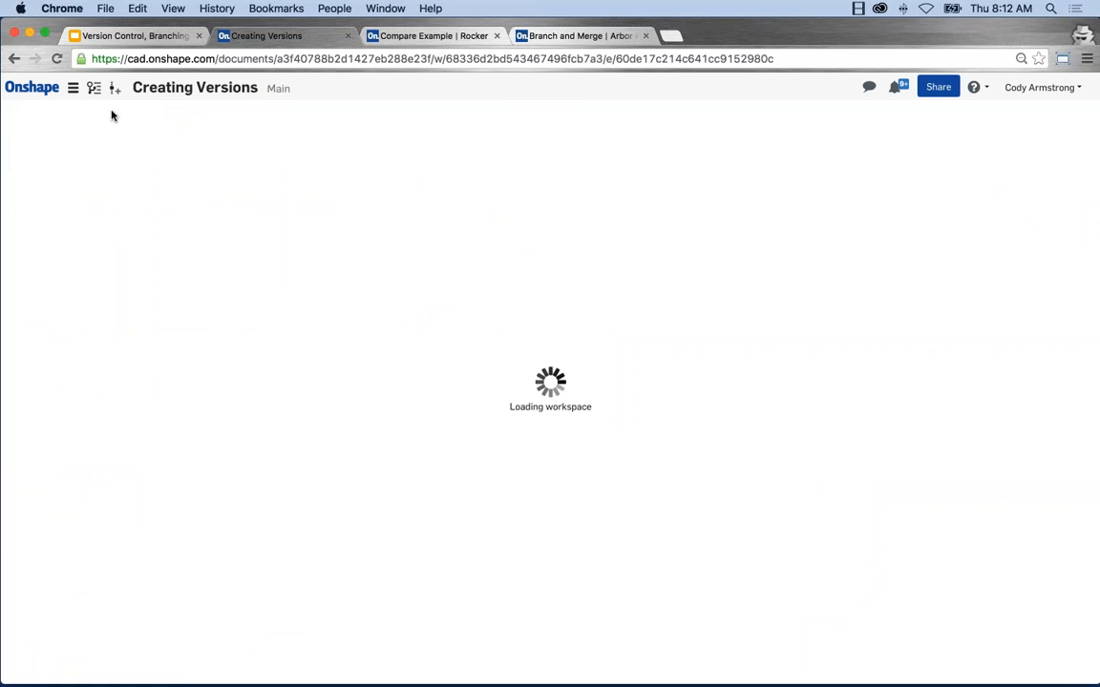
{"action": "left_click", "coordinate": [93, 88]}
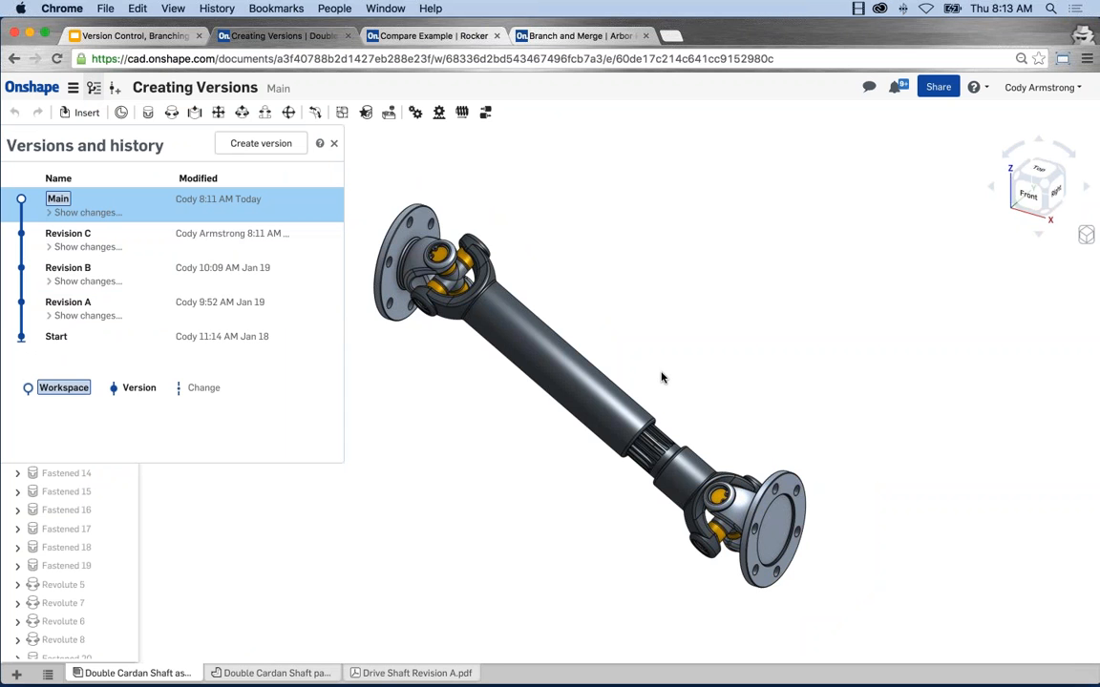
{"action": "left_click", "coordinate": [275, 674]}
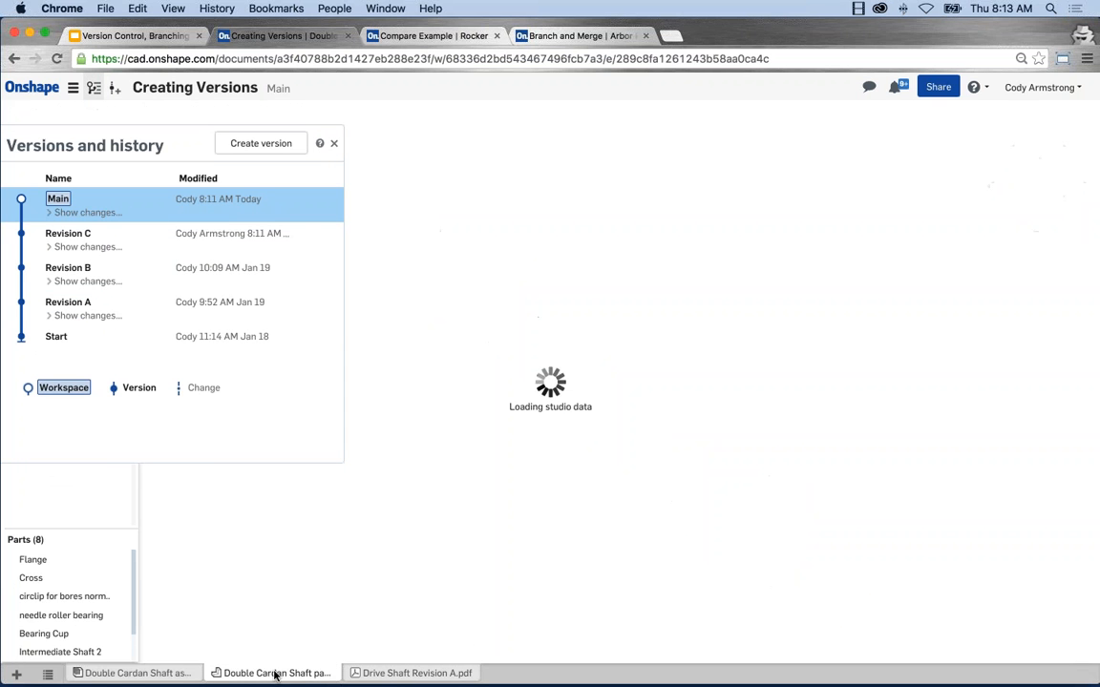
Step: Review the available document actions for the Double Cardan Shaft part studio and the Drive Shaft Revision A PDF
{"action": "right_click", "coordinate": [275, 674]}
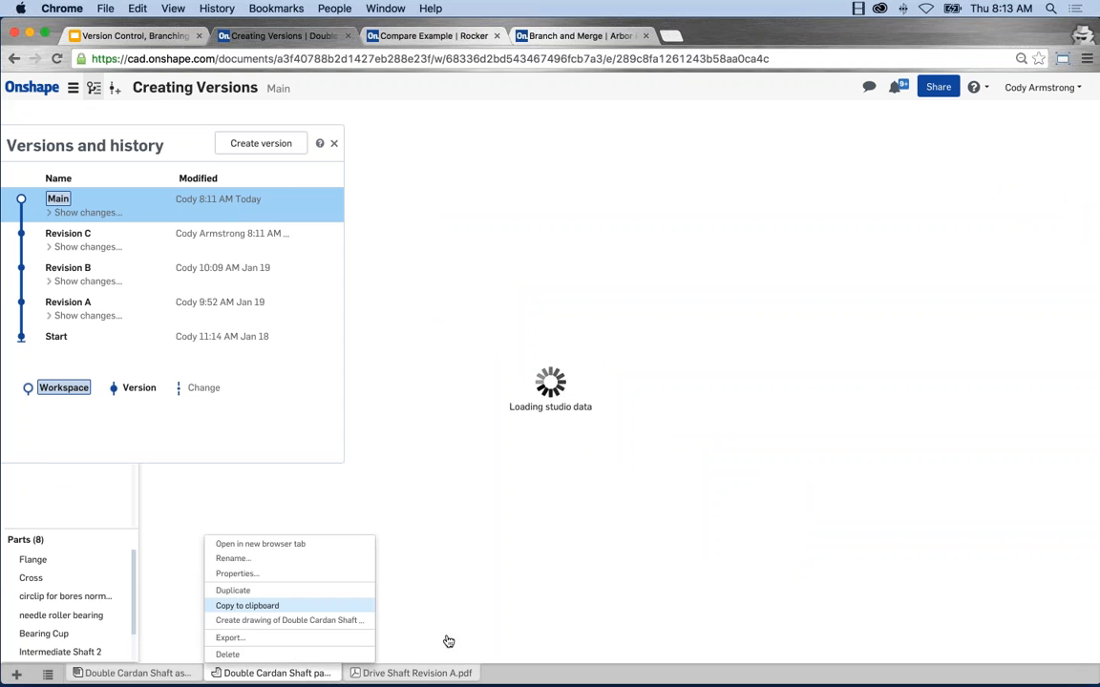
{"action": "left_click", "coordinate": [410, 673]}
{"action": "right_click", "coordinate": [410, 673]}
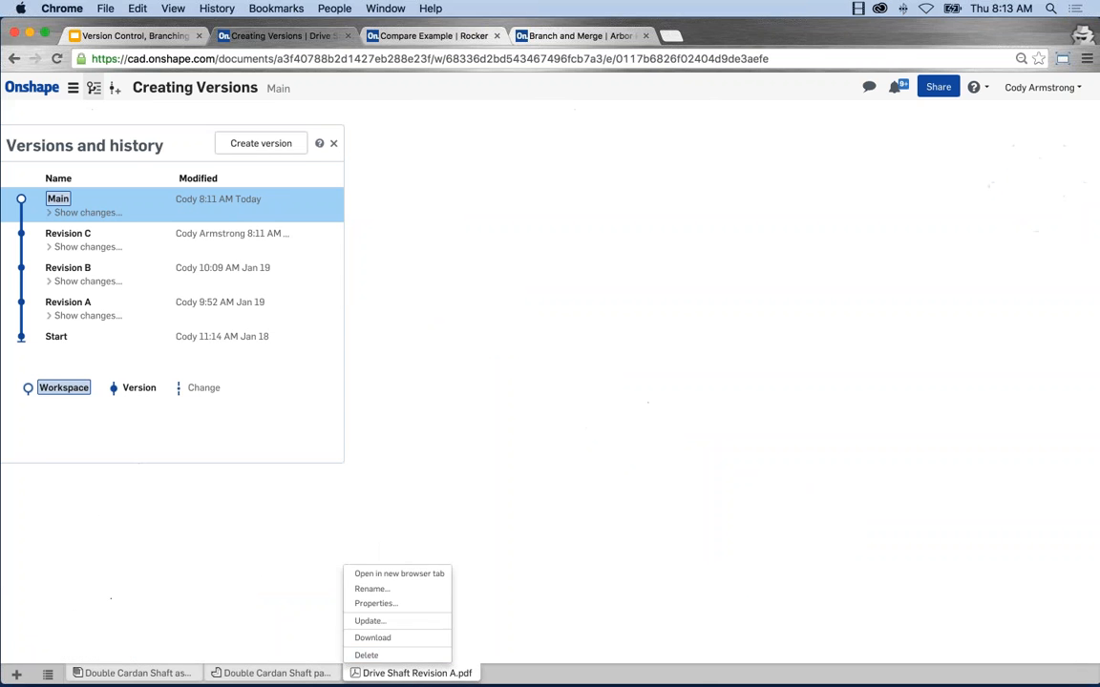
Step: Go back to the Double Cardan Shaft part studio and close the version history
{"action": "left_click", "coordinate": [275, 673]}
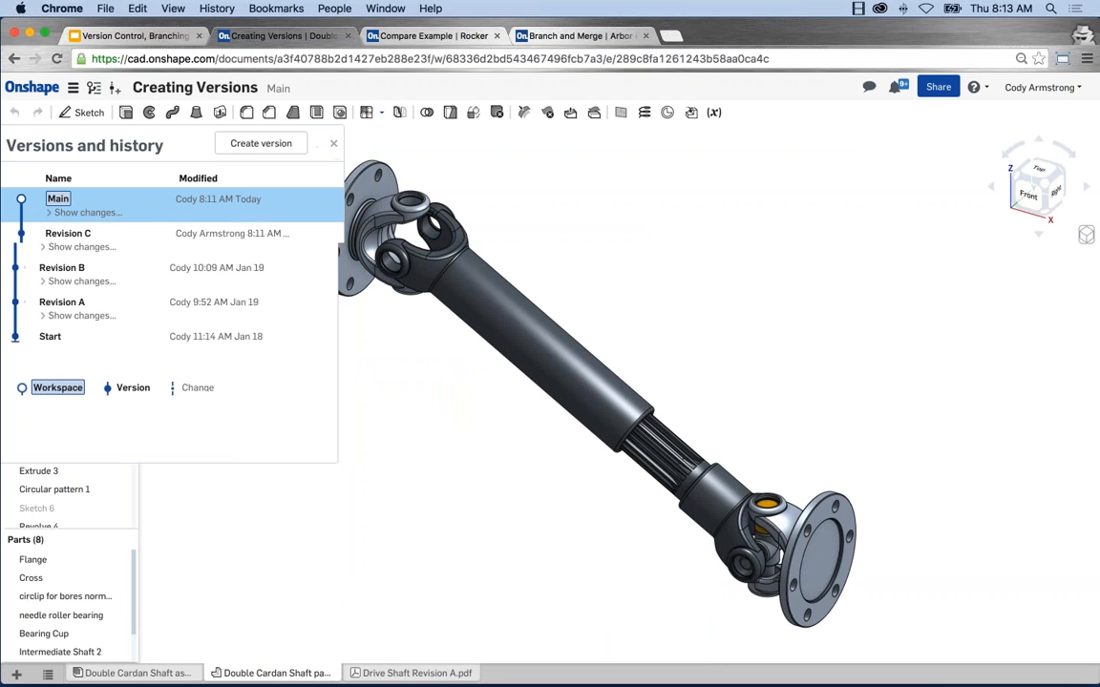
{"action": "left_click", "coordinate": [334, 144]}
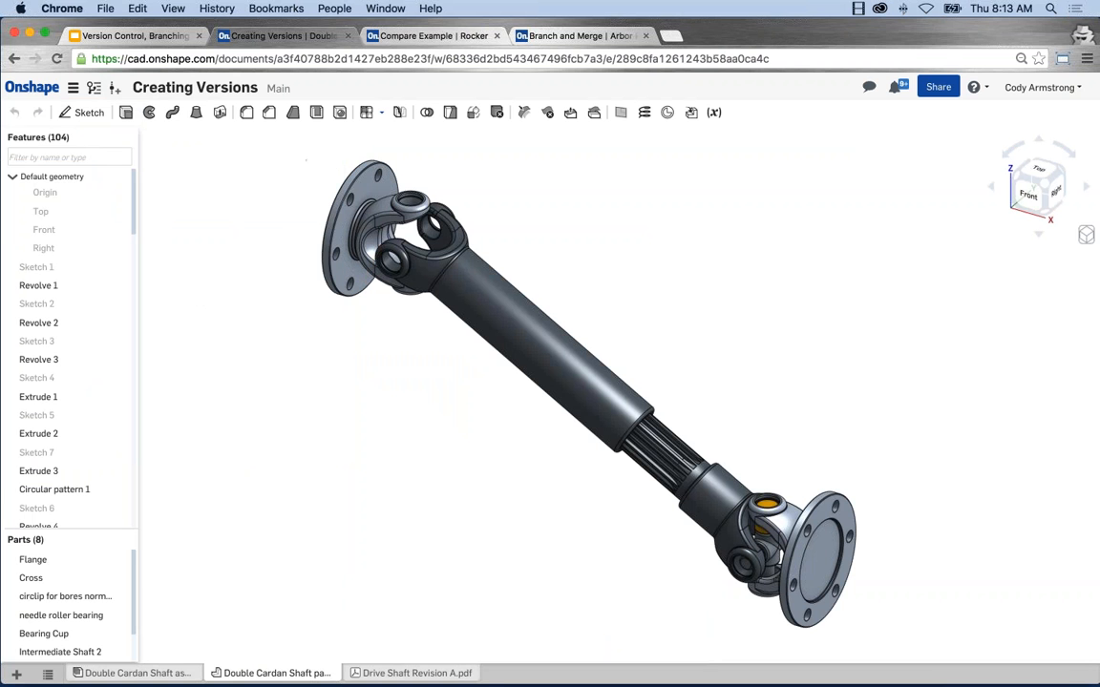
{"action": "middle_click_drag", "start_coordinate": [457, 173], "coordinate": [443, 170]}
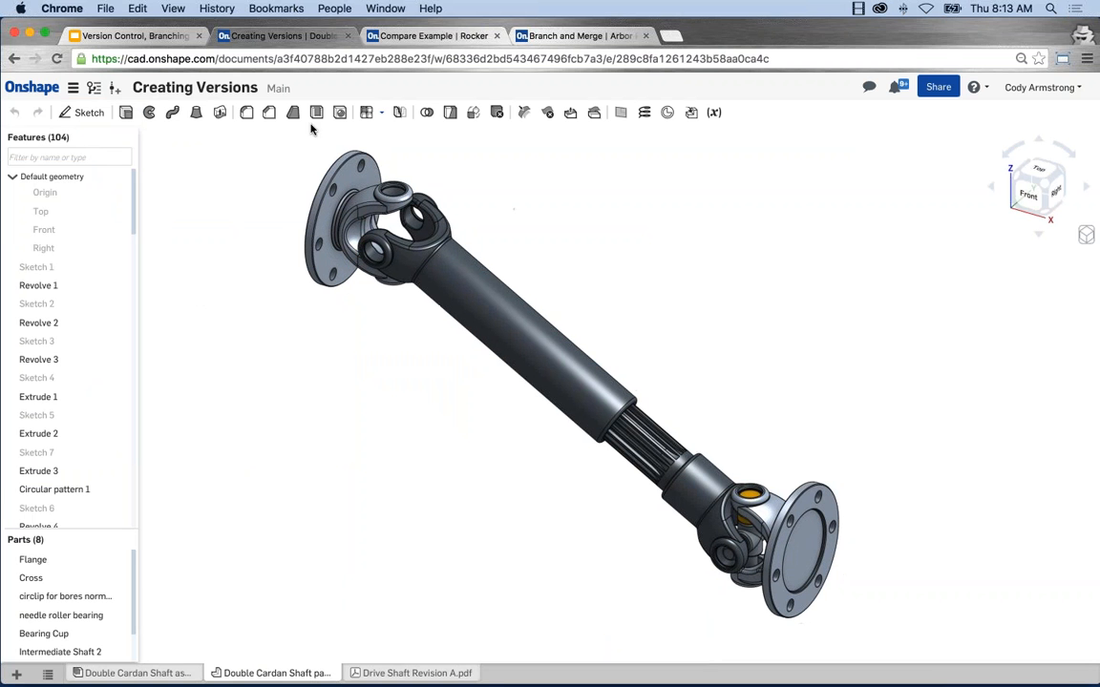
Step: Switch to the Version Control, Branching and Merging presentation in Google Slides and start presenting from the Let's Go! slide
{"action": "left_click", "coordinate": [170, 36]}
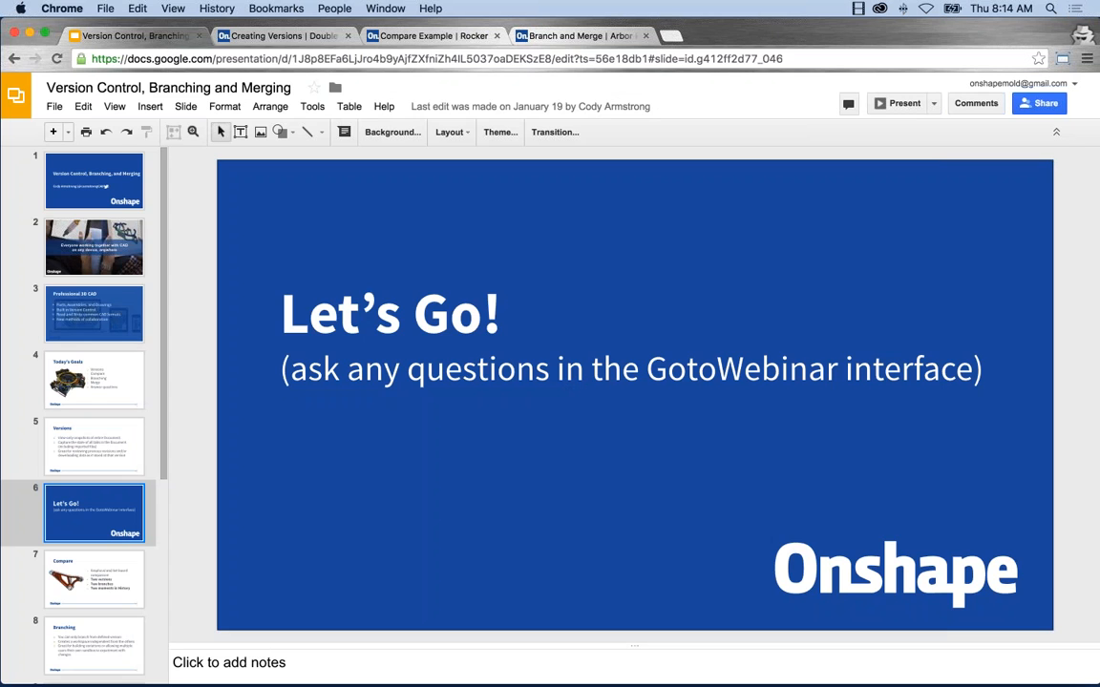
{"action": "left_click", "coordinate": [898, 107]}
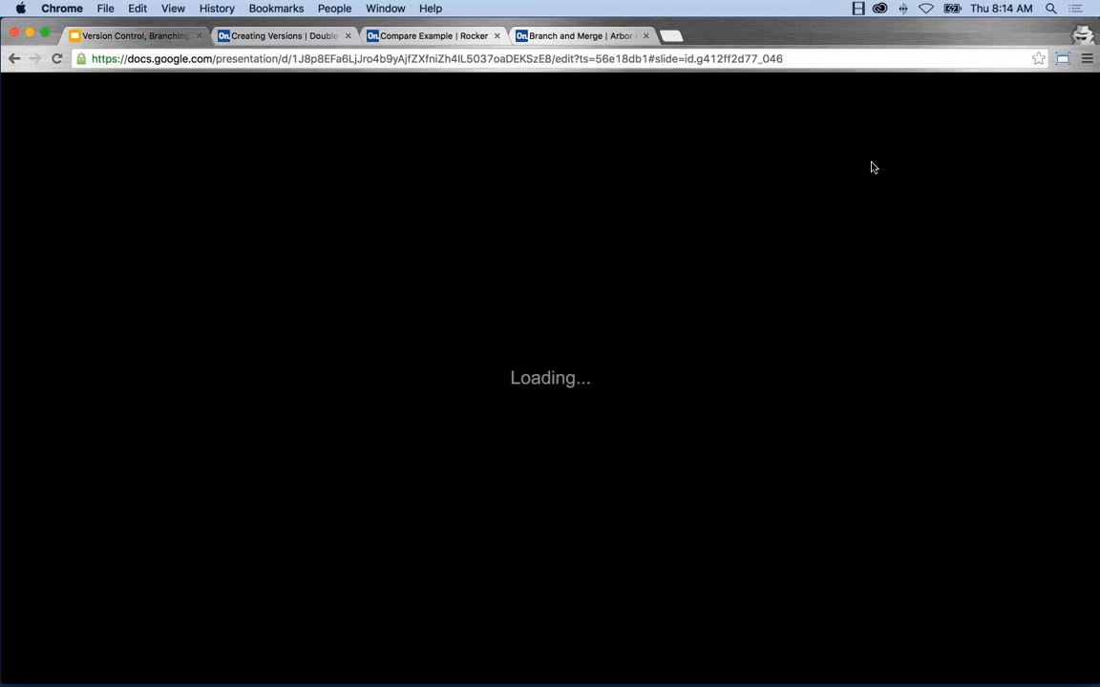
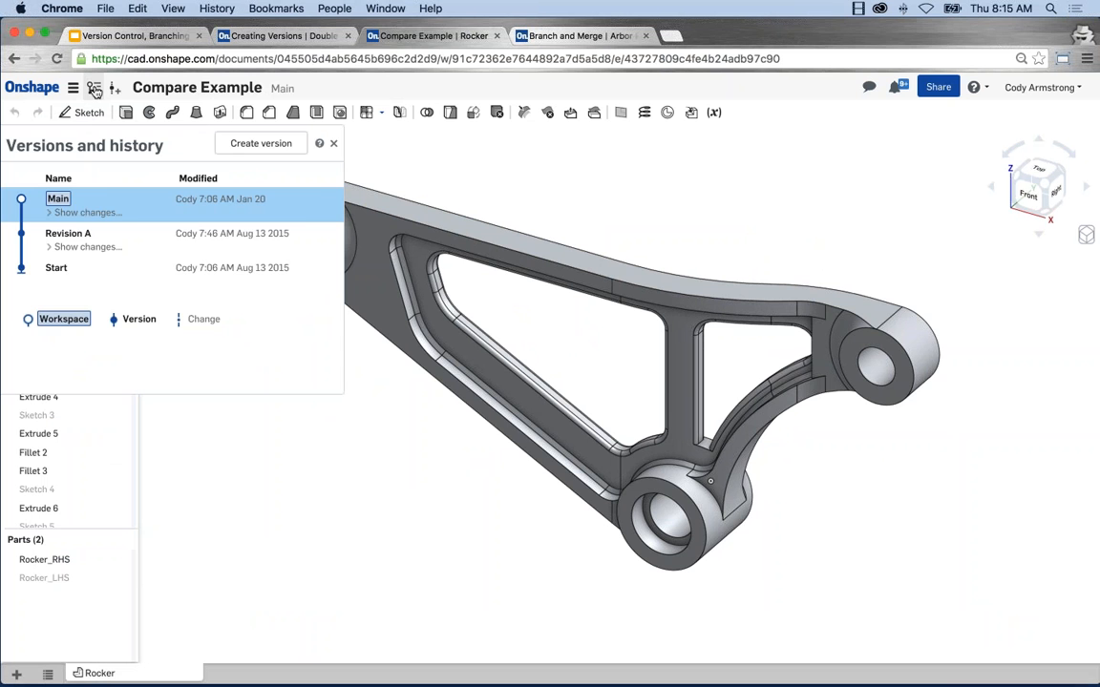
Step: View the Revision A version of the Compare Example document from its version history and return to the Main workspace
{"action": "left_click", "coordinate": [95, 88]}
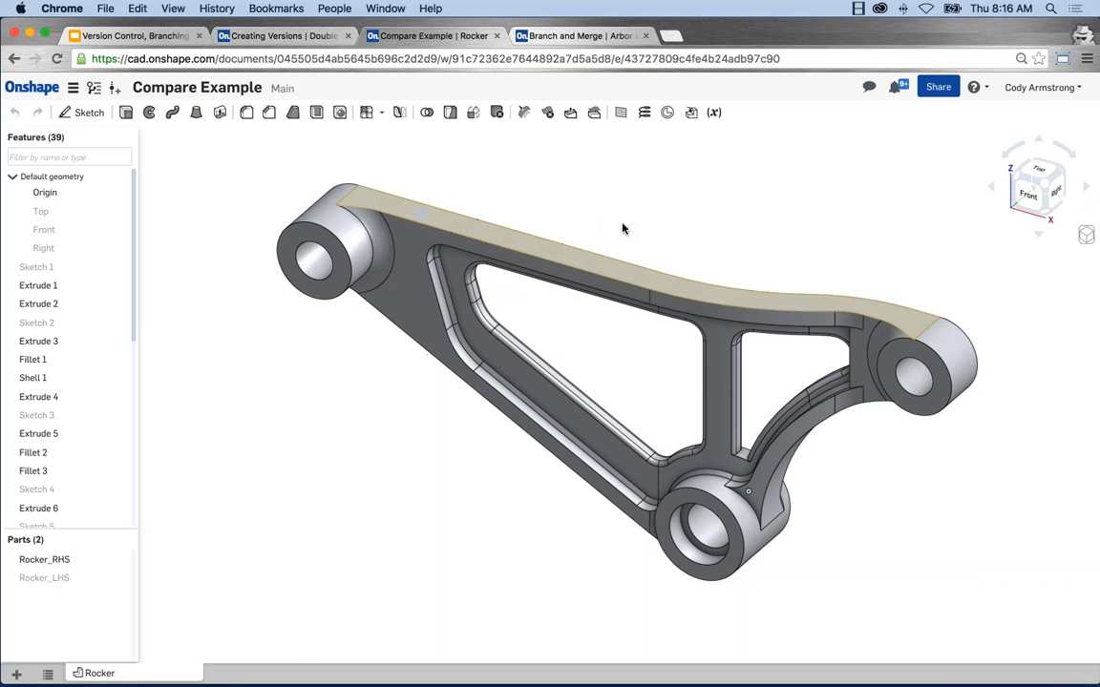
{"action": "middle_click_drag", "start_coordinate": [536, 214], "coordinate": [515, 210]}
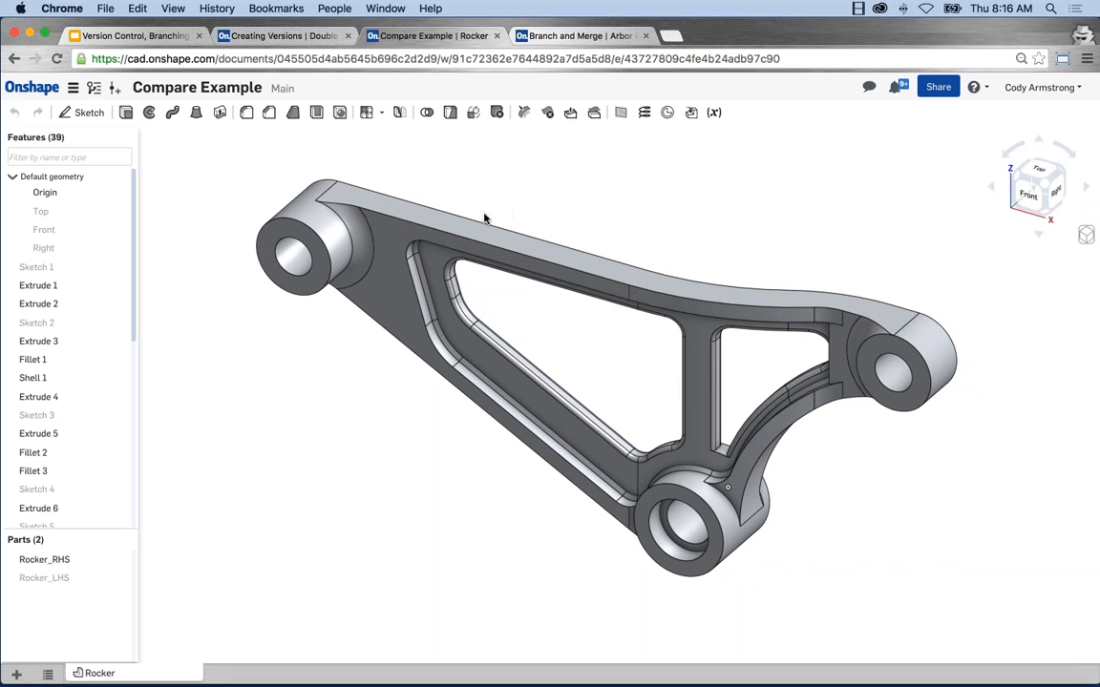
{"action": "left_click", "coordinate": [93, 88]}
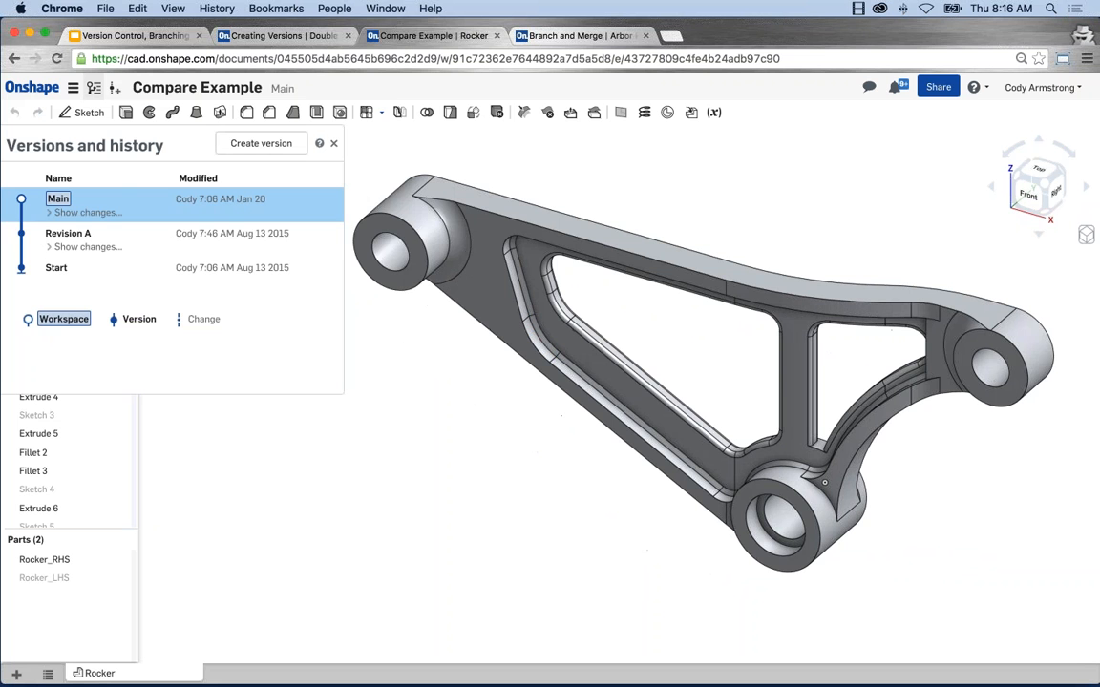
{"action": "left_click", "coordinate": [141, 242]}
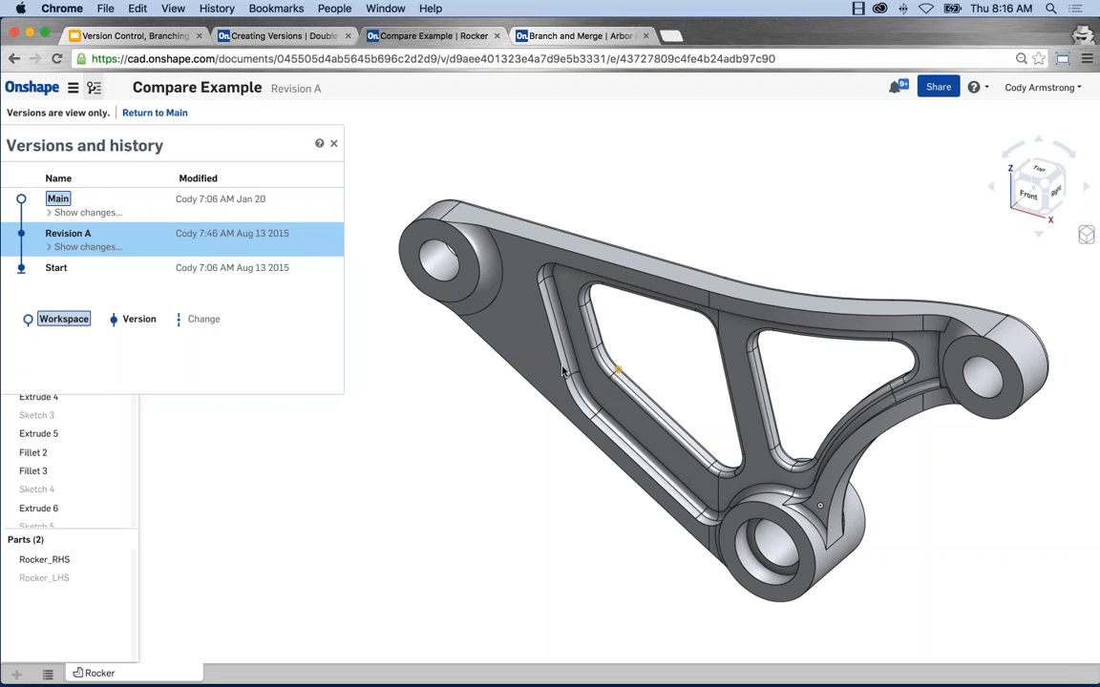
{"action": "left_click", "coordinate": [150, 208]}
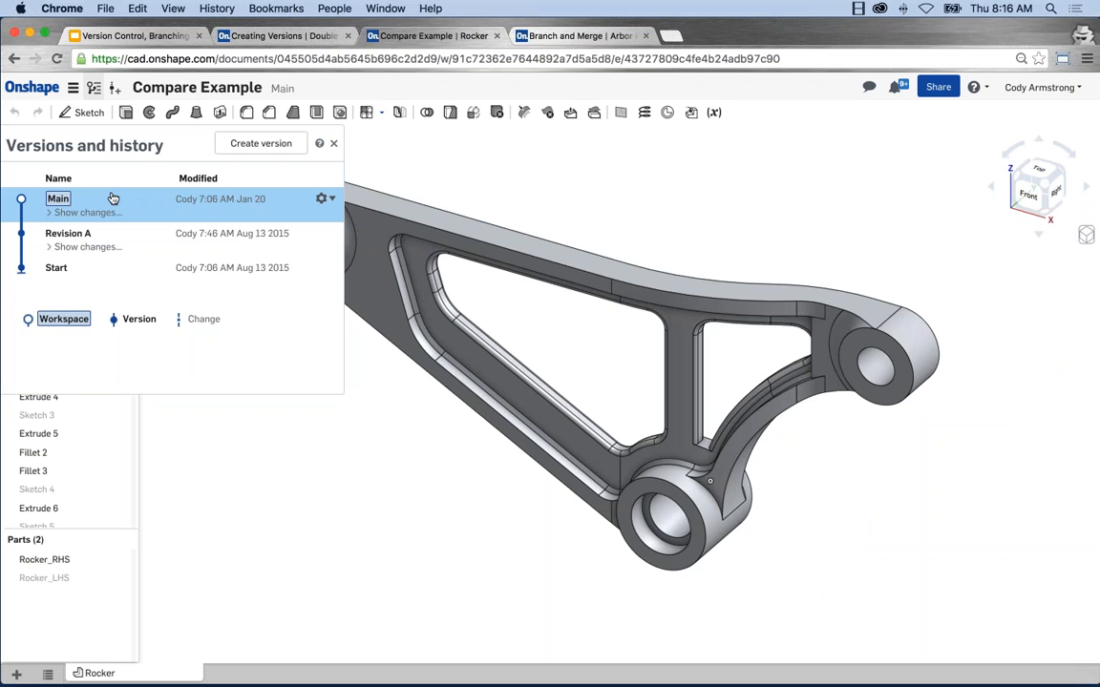
Step: Compare the Main workspace with Revision A from the version history
{"action": "middle_click_drag", "start_coordinate": [651, 201], "coordinate": [778, 211]}
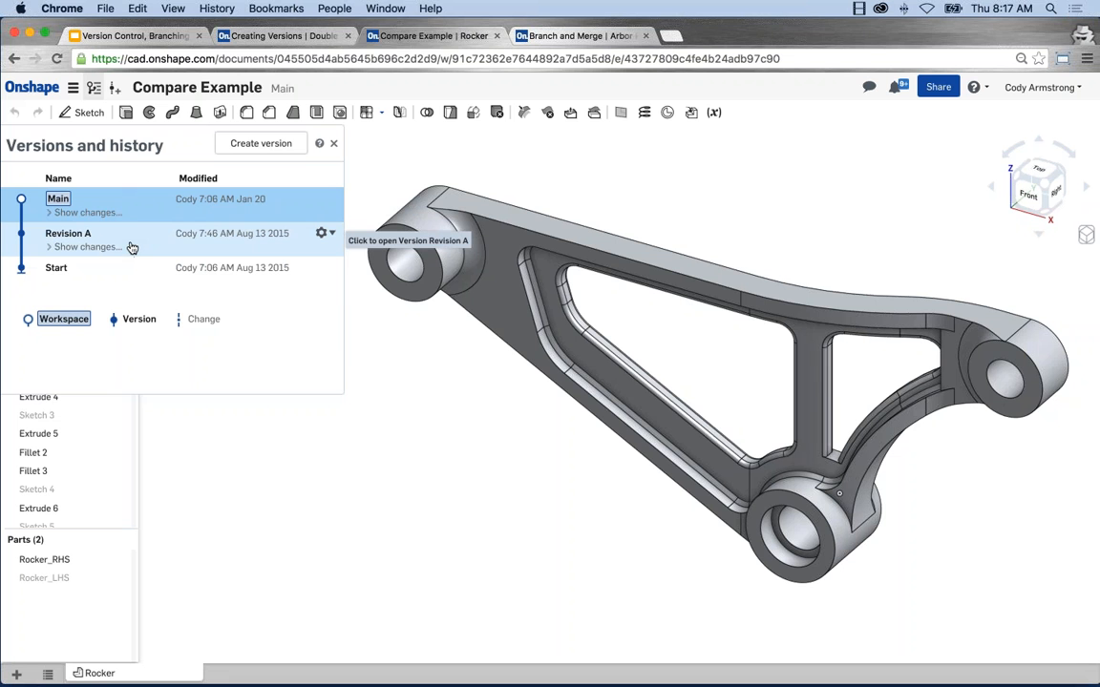
{"action": "left_click", "coordinate": [328, 234]}
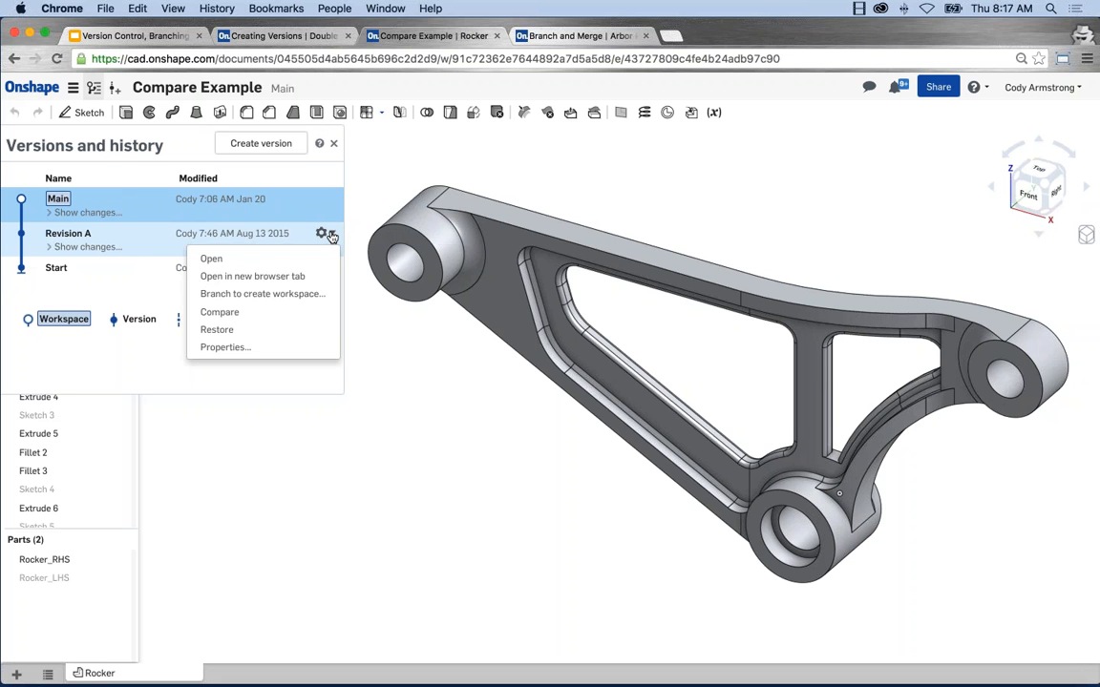
{"action": "left_click", "coordinate": [249, 313]}
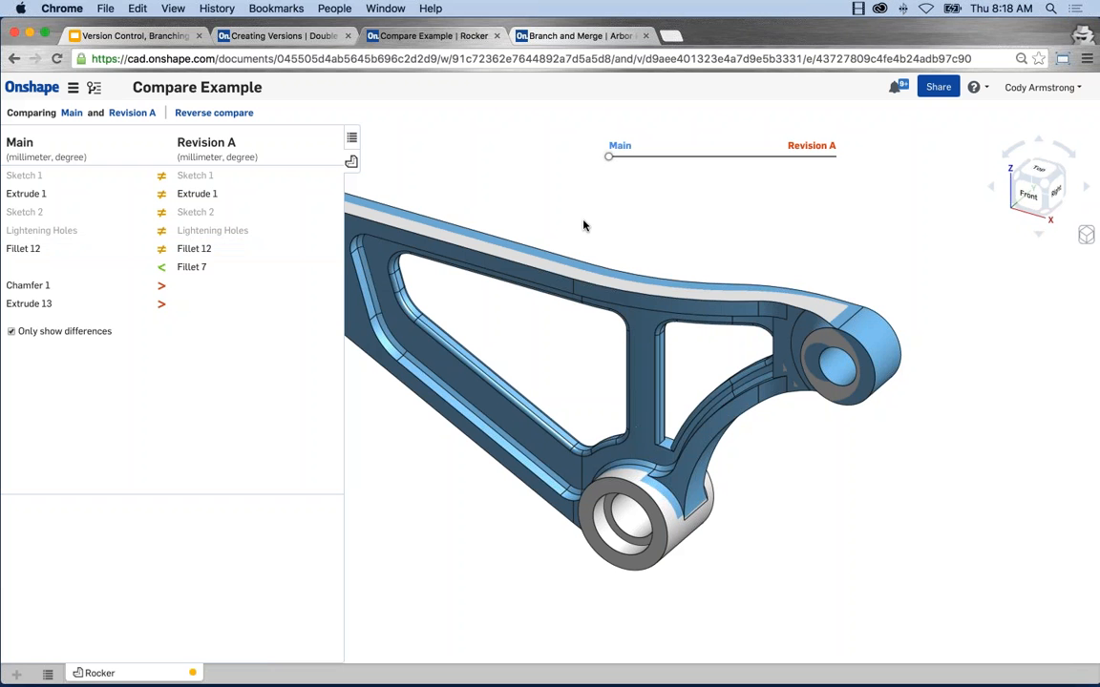
{"action": "middle_click_drag", "start_coordinate": [584, 226], "coordinate": [649, 243]}
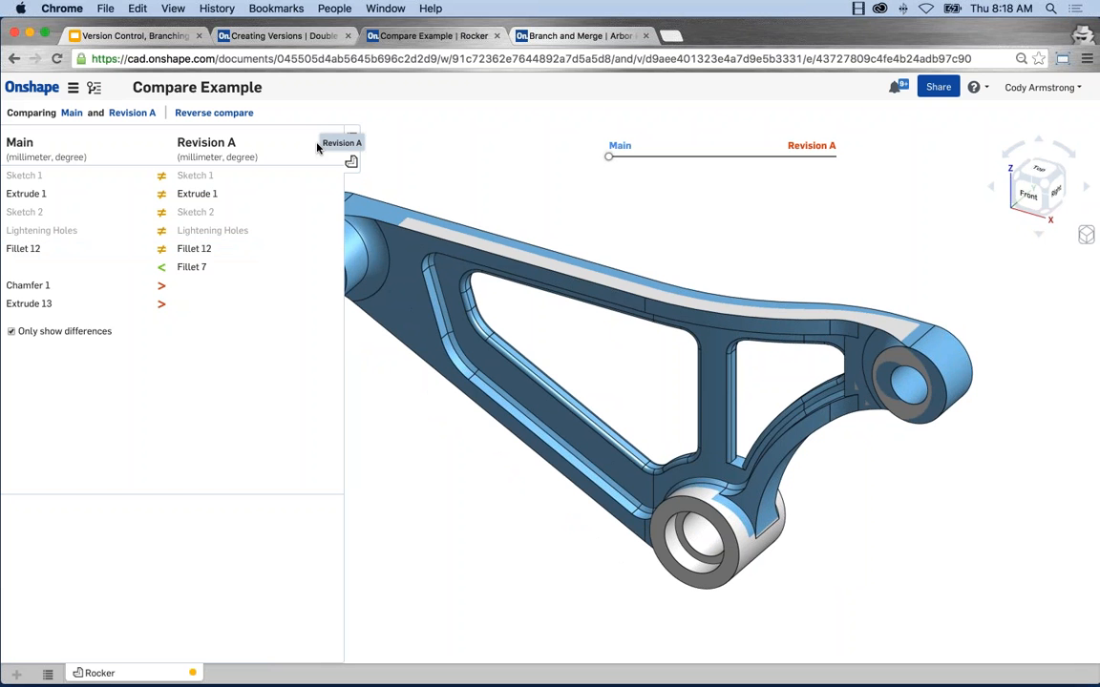
Step: Examine the feature differences for Extrude 1, Lightening Holes, Fillet 12, Fillet 7, Chamfer 1 and Extrude 13
{"action": "mouse_move", "coordinate": [93, 179]}
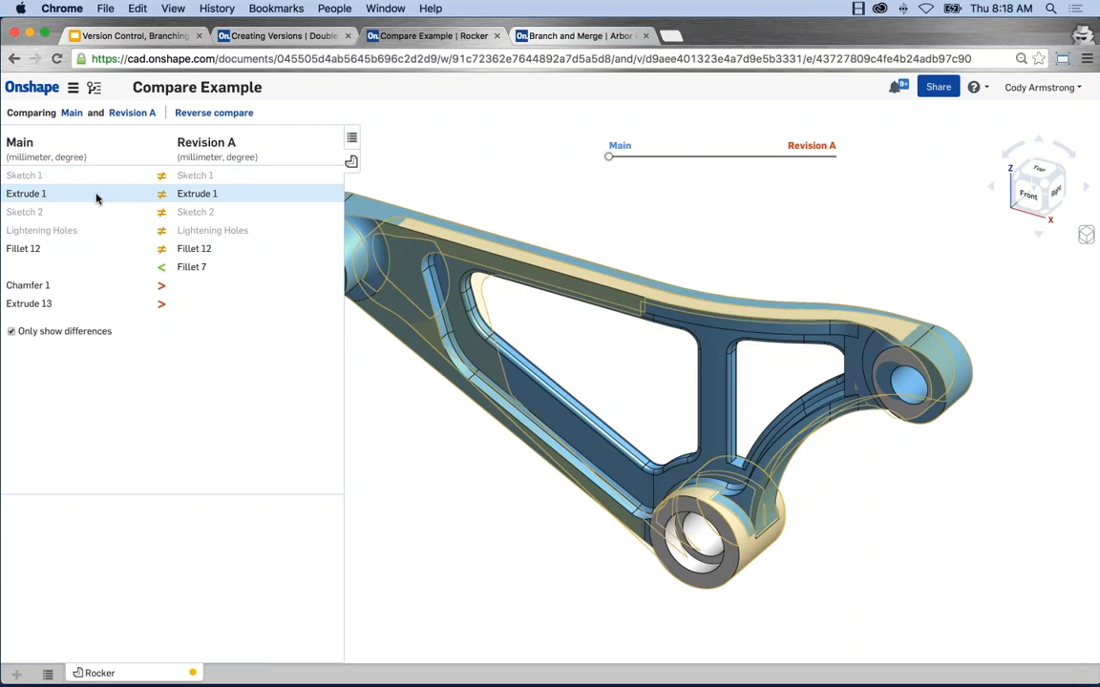
{"action": "left_click", "coordinate": [96, 196]}
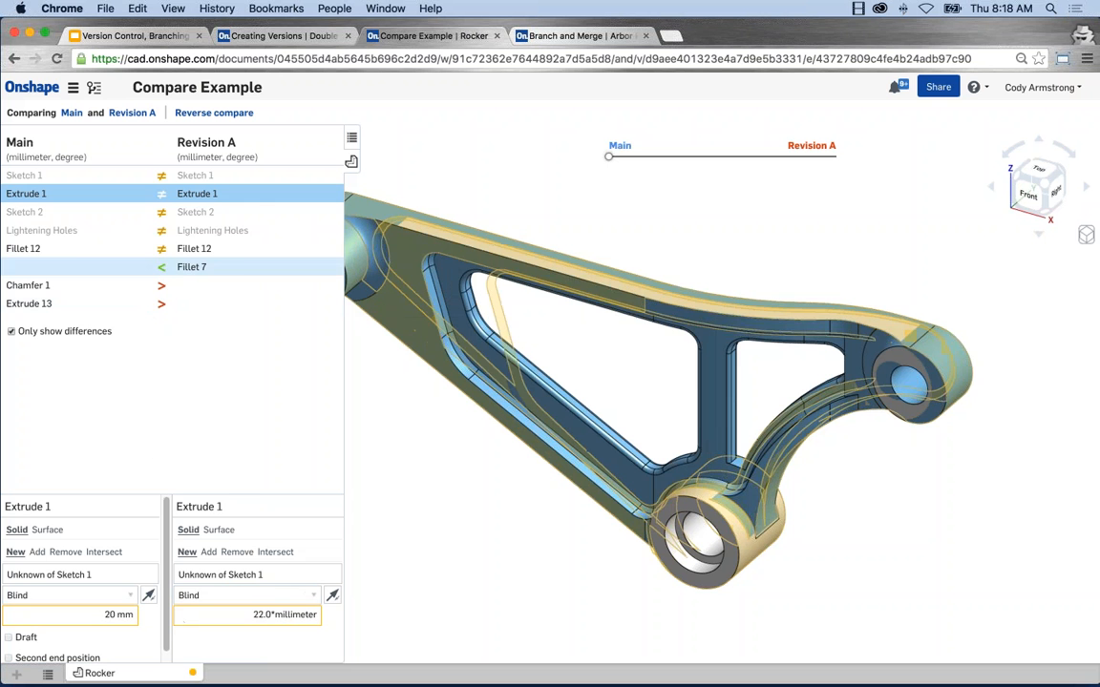
{"action": "left_click", "coordinate": [132, 236]}
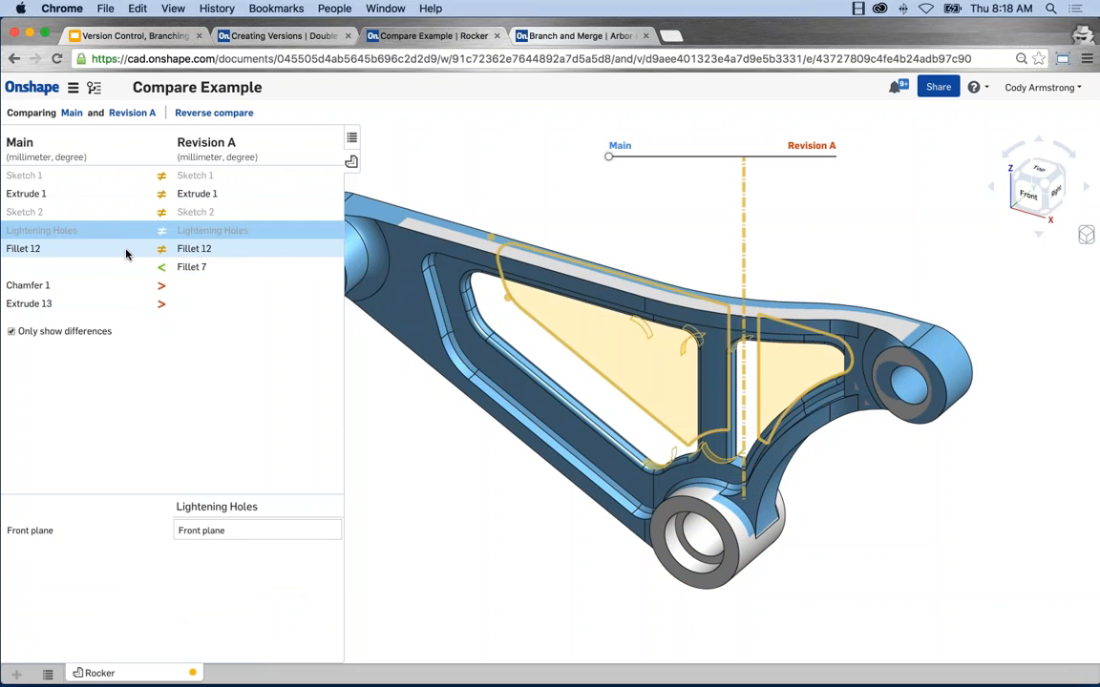
{"action": "left_click", "coordinate": [126, 252]}
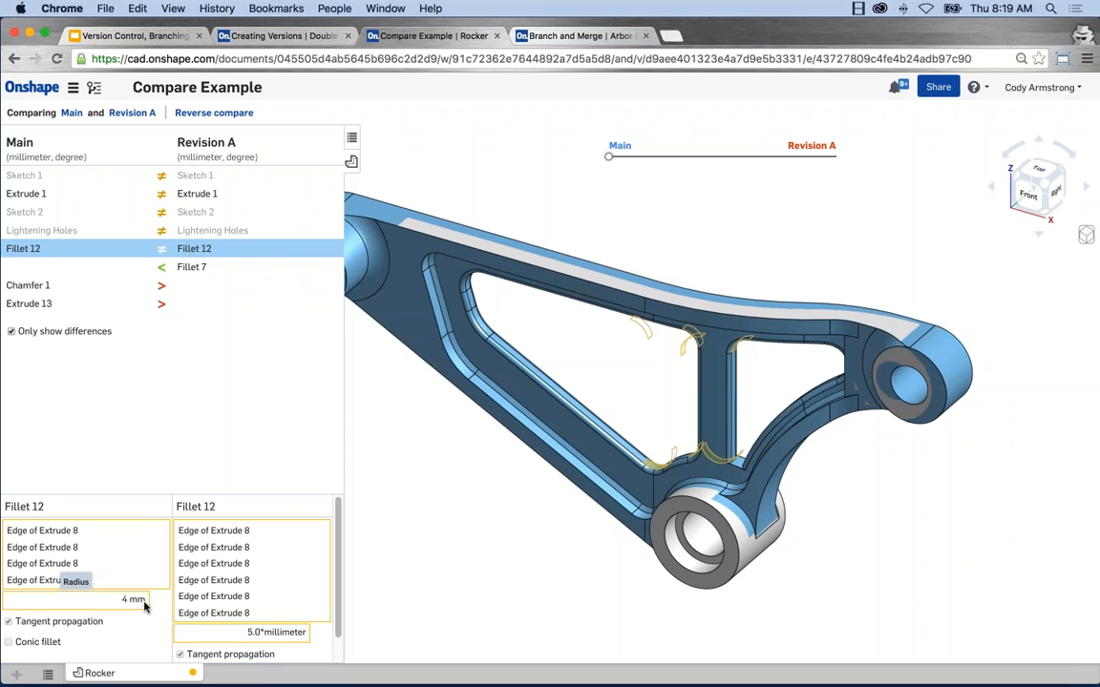
{"action": "left_click", "coordinate": [224, 272]}
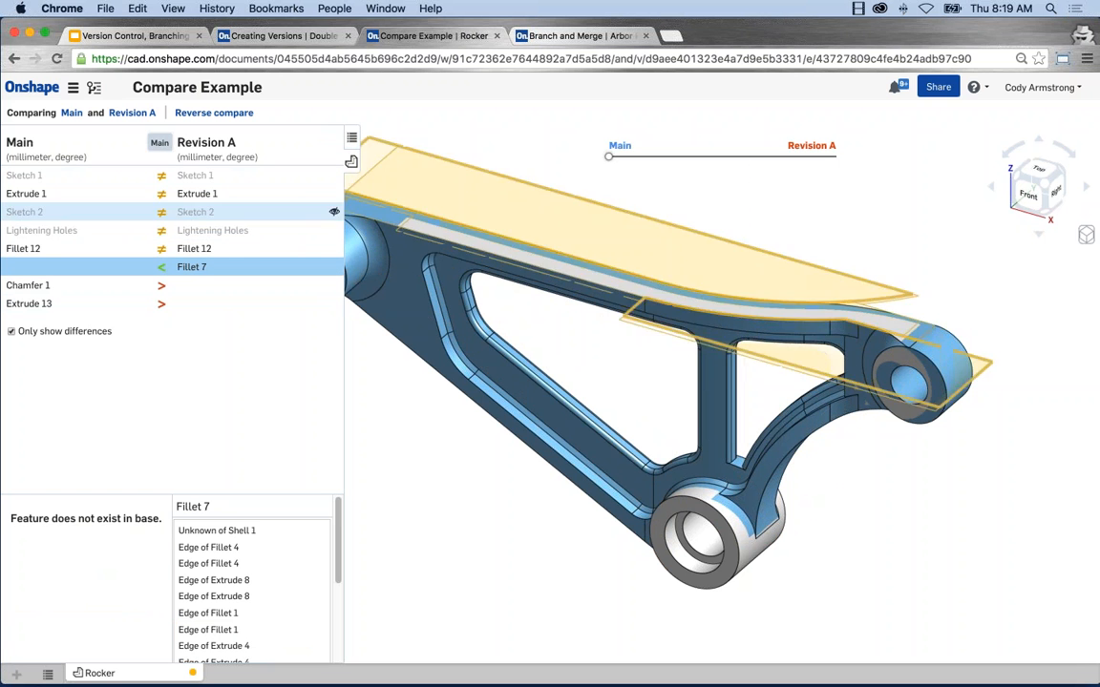
{"action": "left_click", "coordinate": [162, 268]}
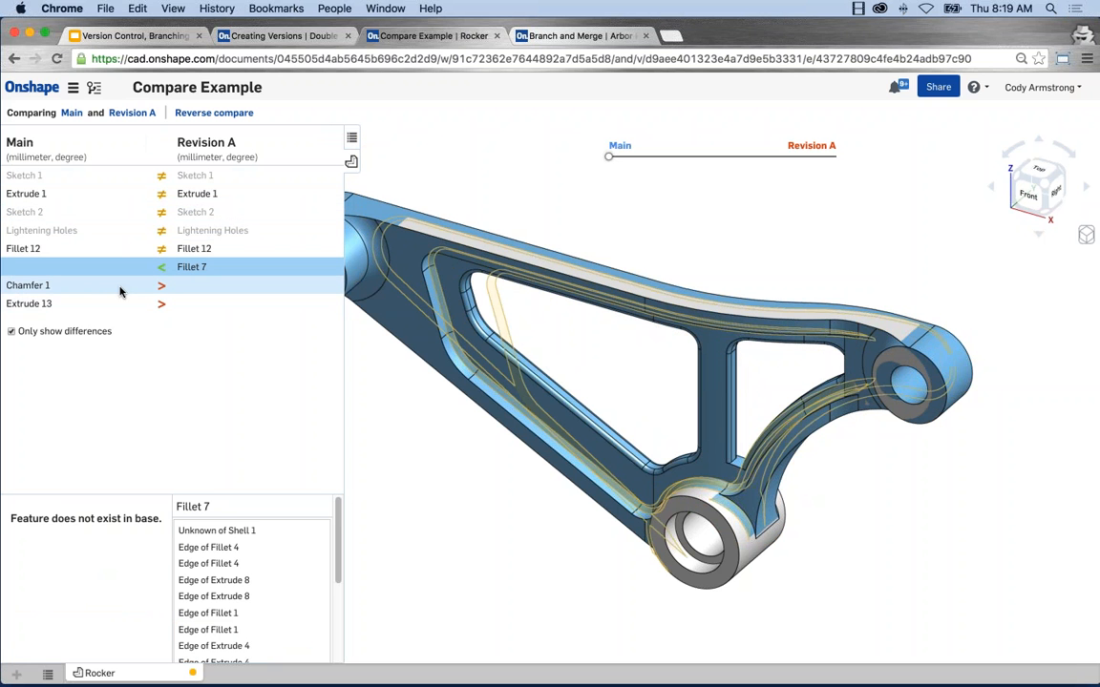
{"action": "left_click", "coordinate": [86, 291]}
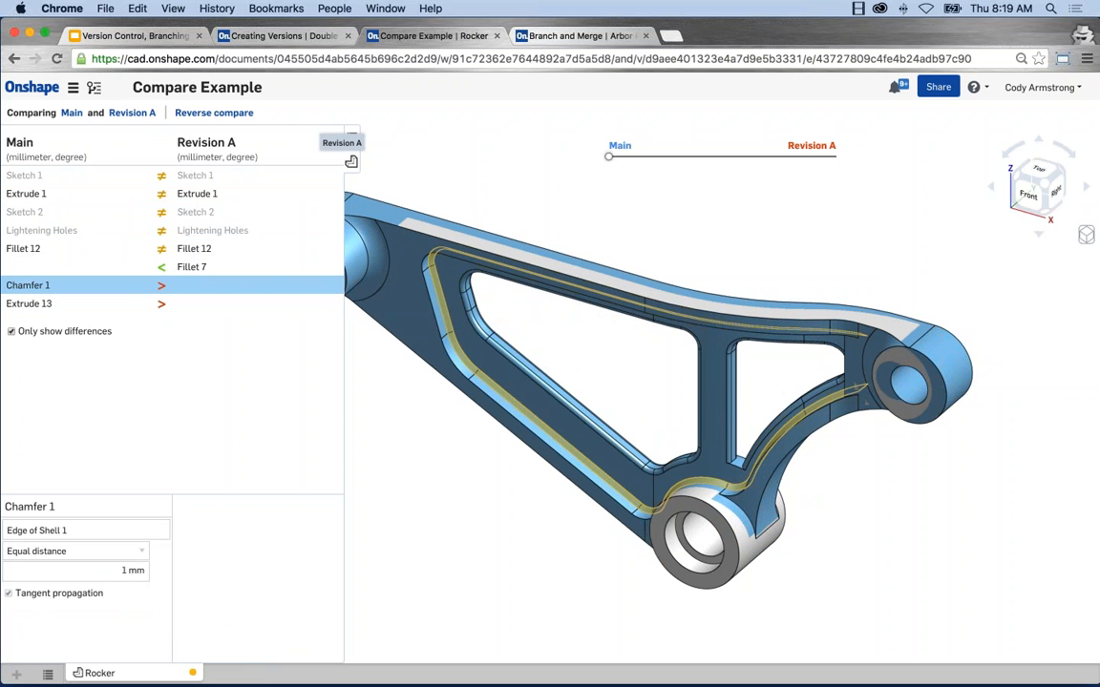
{"action": "left_click", "coordinate": [62, 303]}
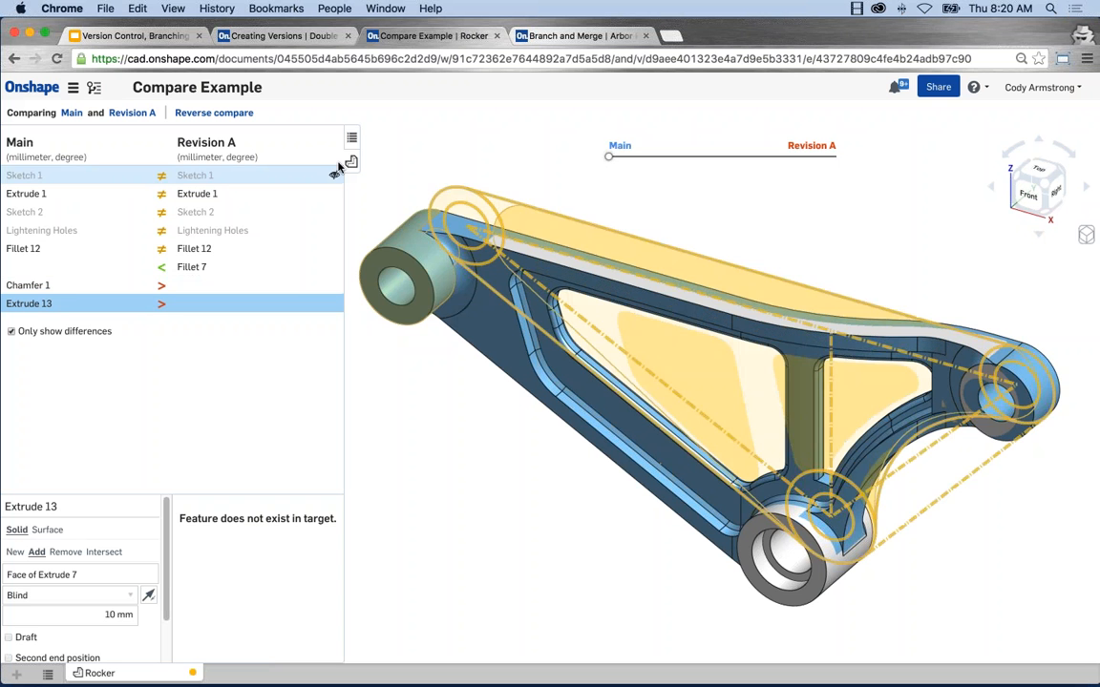
Step: Compare the rocker graphically by blending between Main and Revision A, and leave the comparison for the Main workspace
{"action": "left_click", "coordinate": [351, 162]}
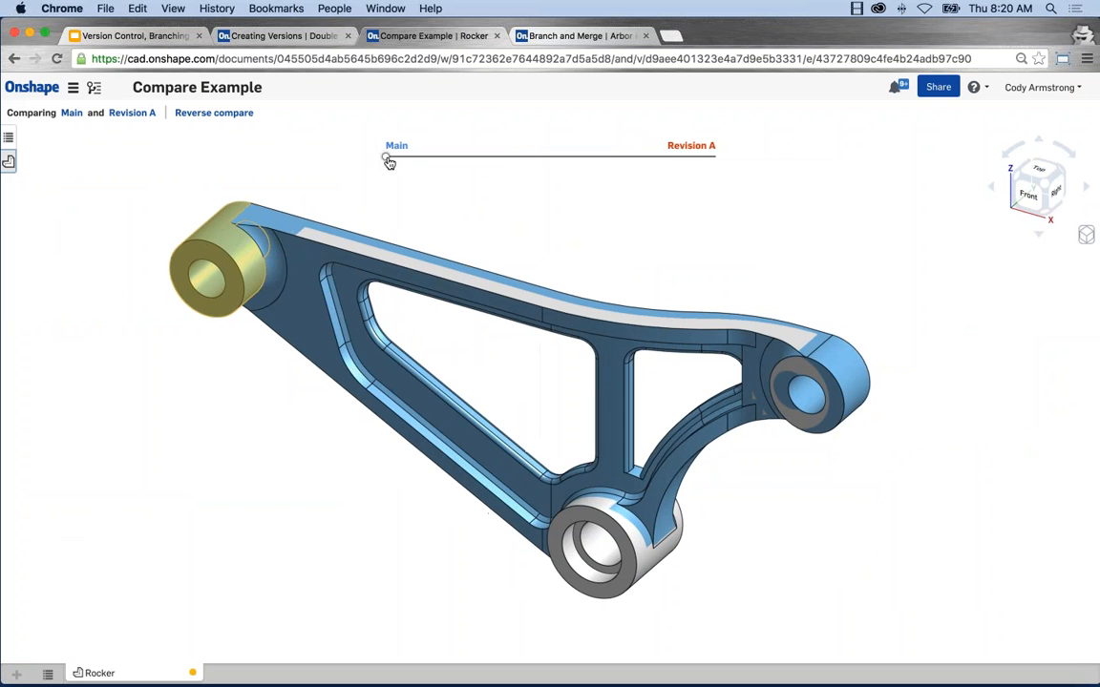
{"action": "mouse_move", "coordinate": [388, 157]}
{"action": "left_mouse_down"}
{"action": "mouse_move", "coordinate": [708, 156]}
{"action": "mouse_move", "coordinate": [385, 159]}
{"action": "left_mouse_up"}
{"action": "left_click", "coordinate": [72, 115]}
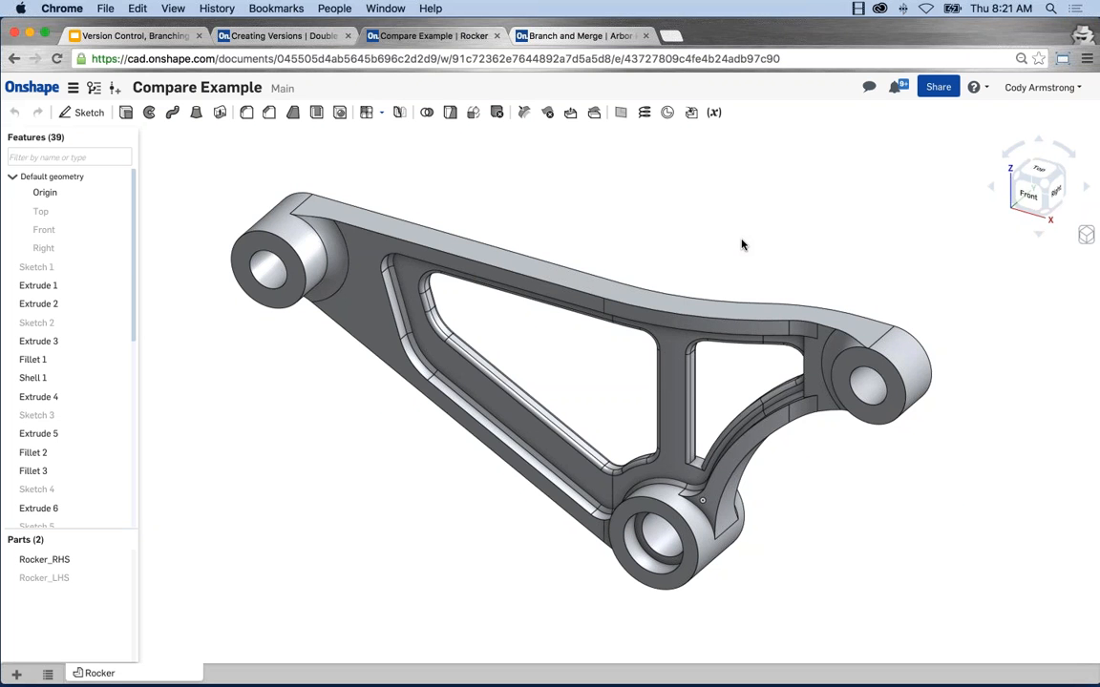
Step: Switch to the Version Control, Branching and Merging presentation in Google Slides and start presenting from the Branching slide
{"action": "left_click", "coordinate": [167, 40]}
{"action": "left_click", "coordinate": [93, 630]}
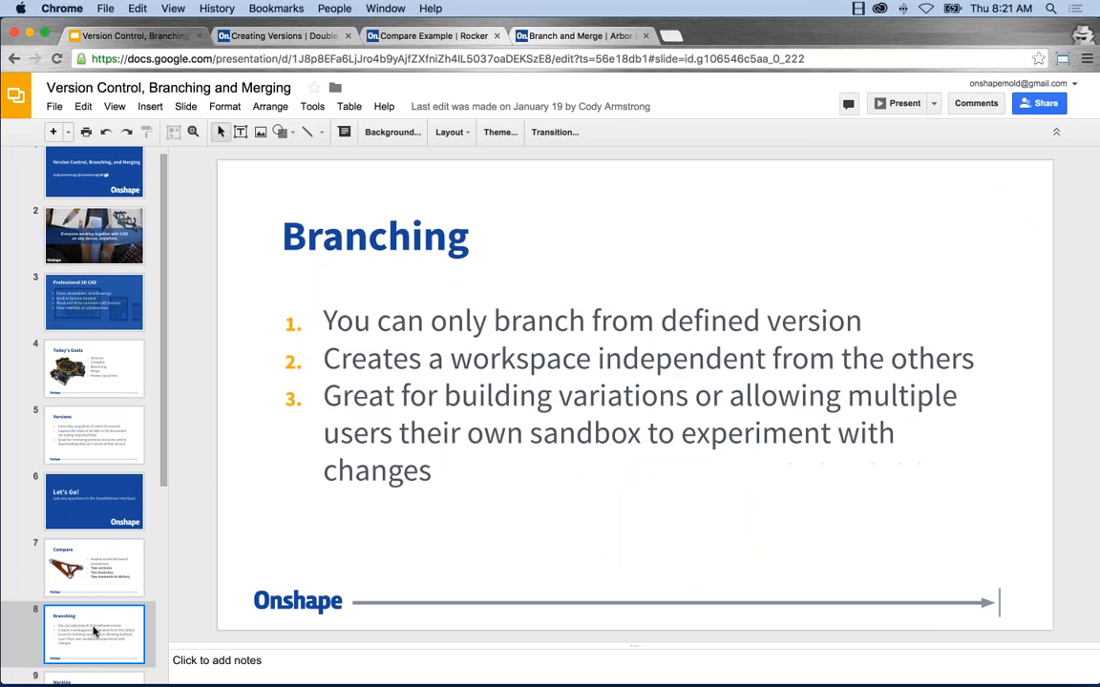
{"action": "left_click", "coordinate": [902, 103]}
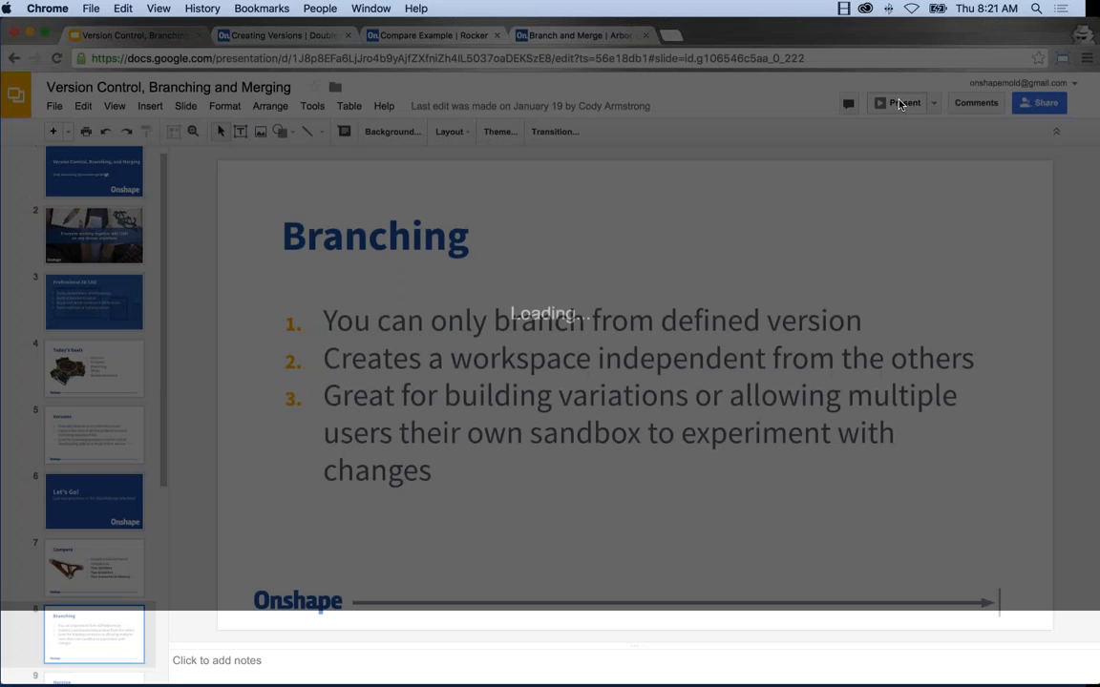
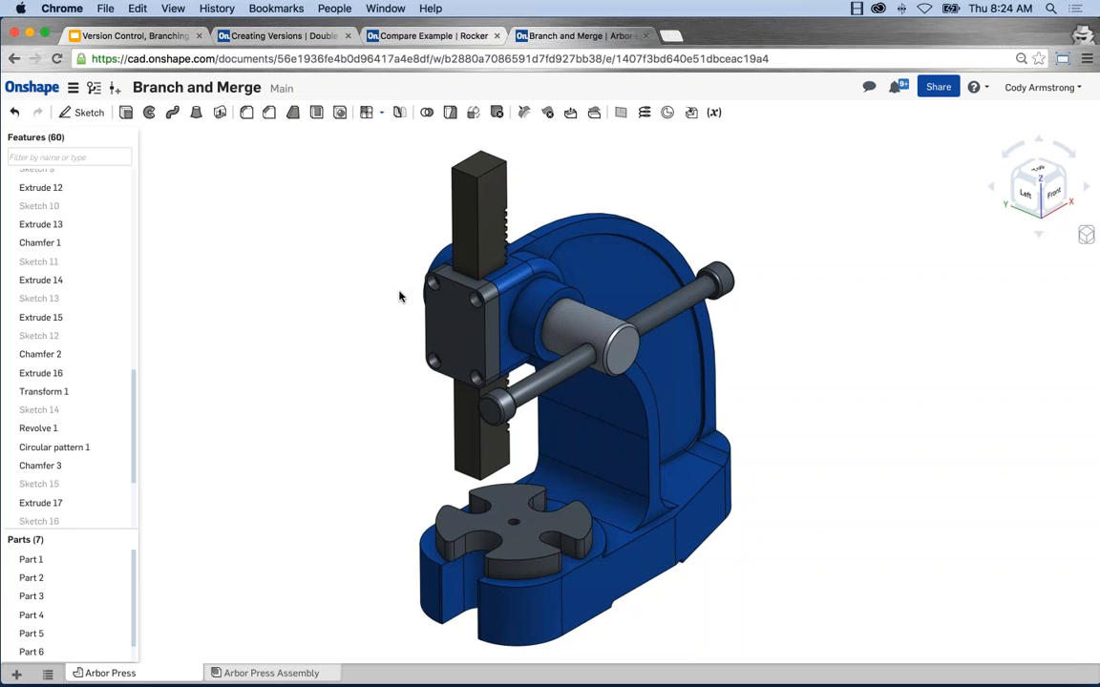
Step: Create a version named Initial Version from the Main workspace of the Branch and Merge document
{"action": "middle_click_drag", "start_coordinate": [398, 299], "coordinate": [370, 307]}
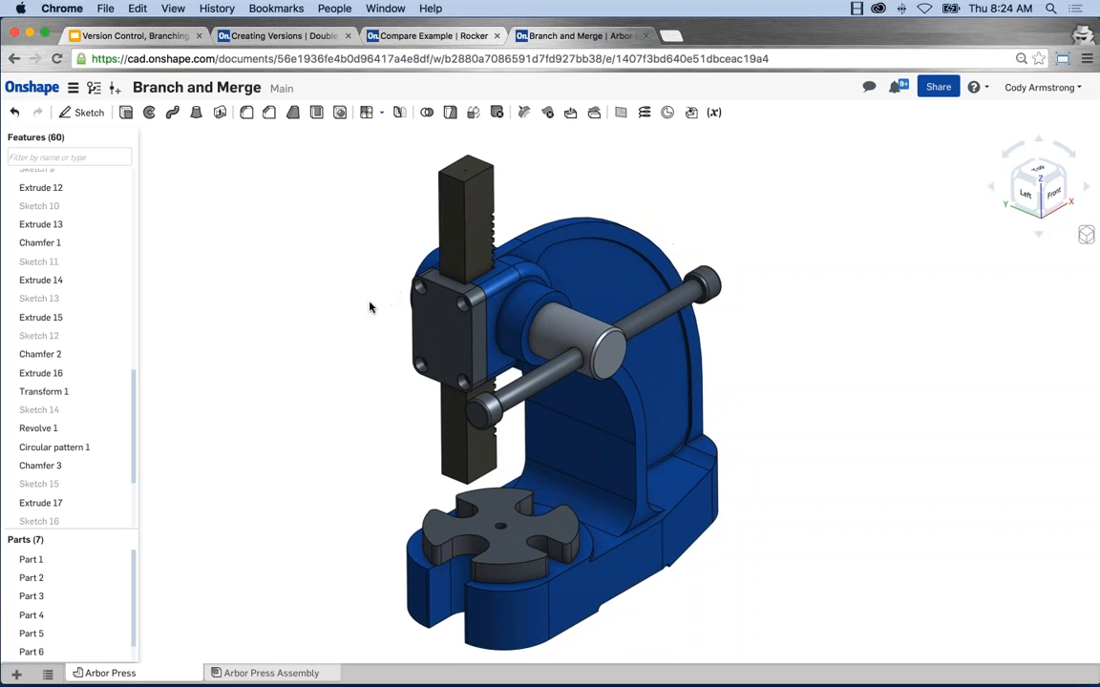
{"action": "scroll", "coordinate": [370, 307], "scroll_direction": "down", "scroll_amount": 1}
{"action": "left_click", "coordinate": [93, 87]}
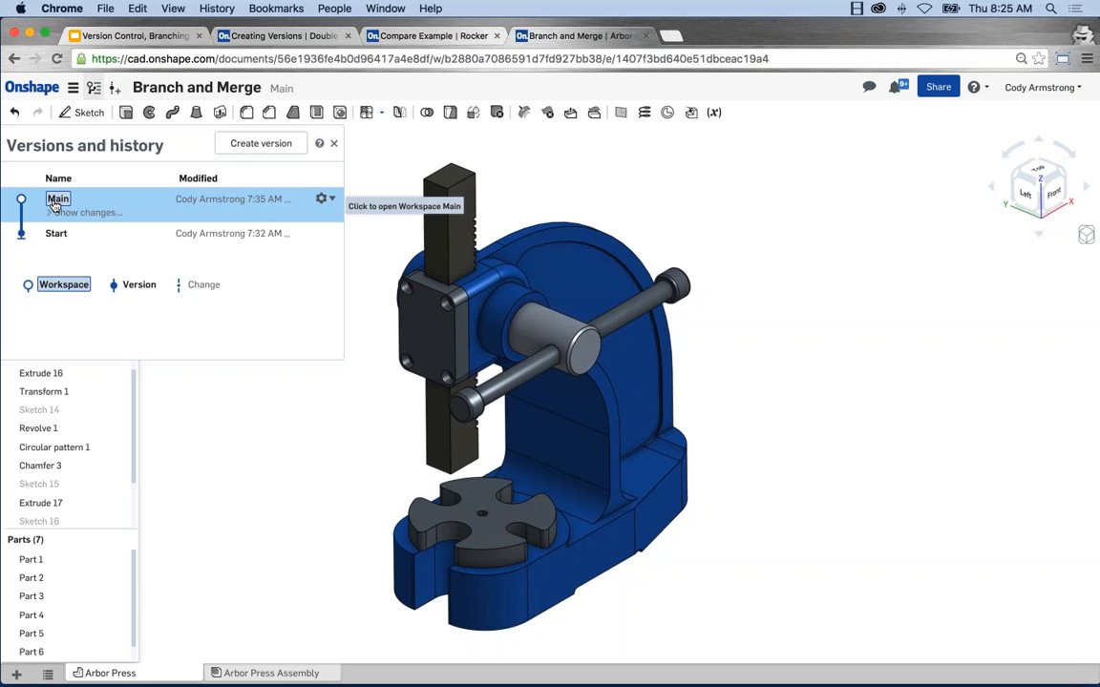
{"action": "left_click", "coordinate": [261, 143]}
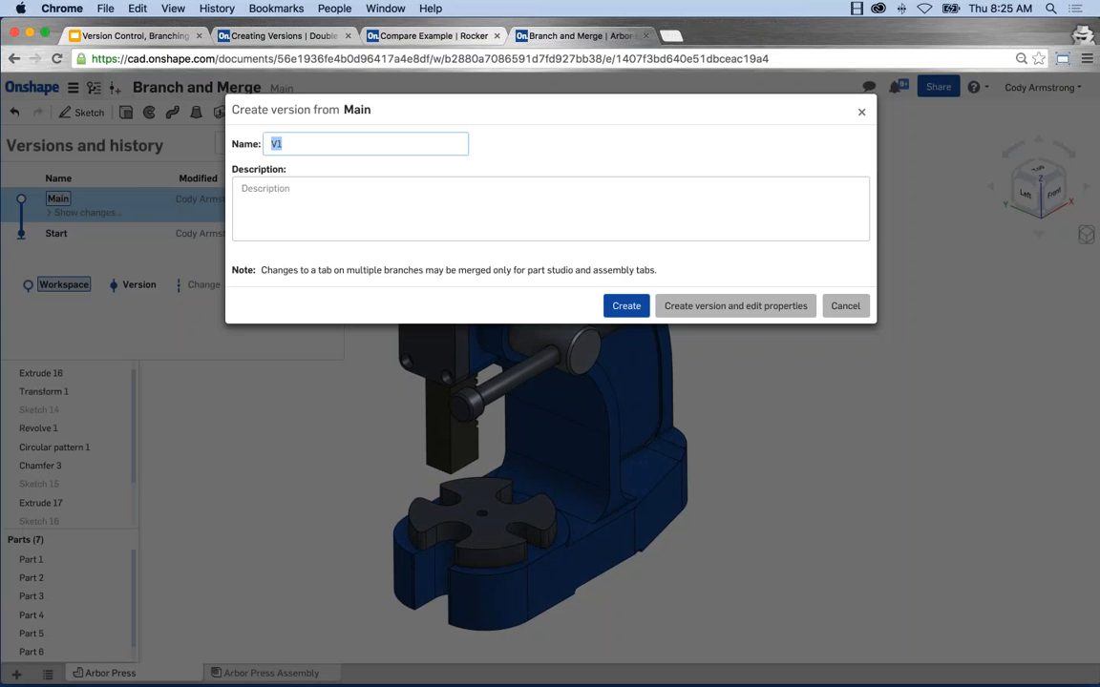
{"action": "type", "text": "Initial Version"}
{"action": "left_click", "coordinate": [626, 306]}
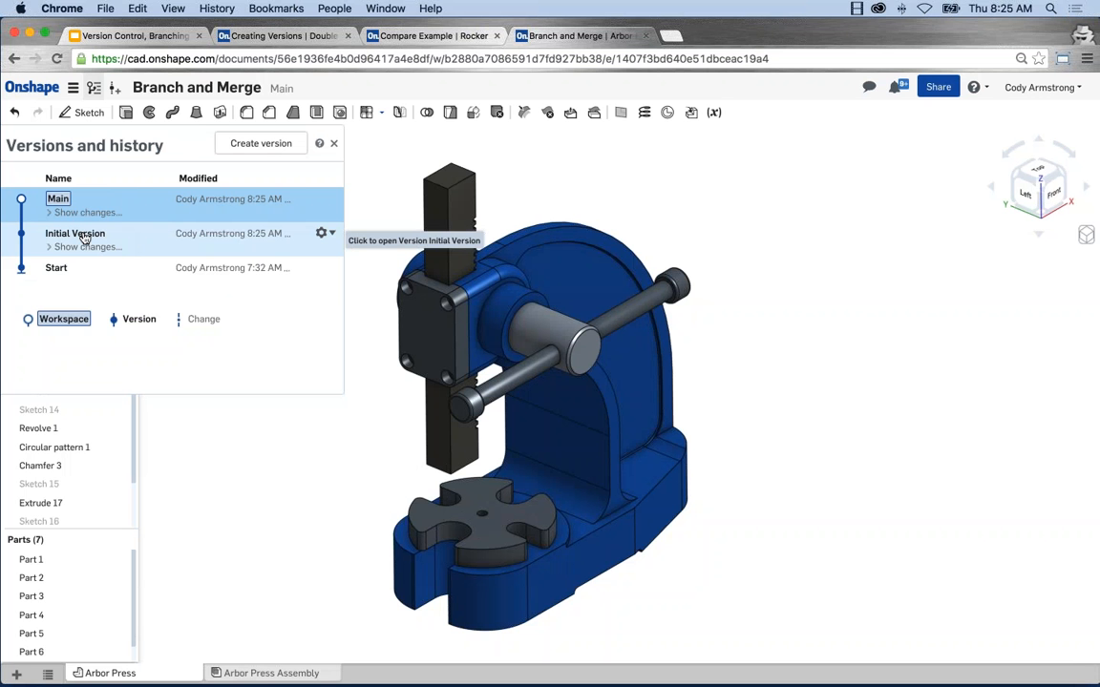
Step: Branch from Initial Version to create and open a workspace named Base with Tabs
{"action": "left_click", "coordinate": [330, 234]}
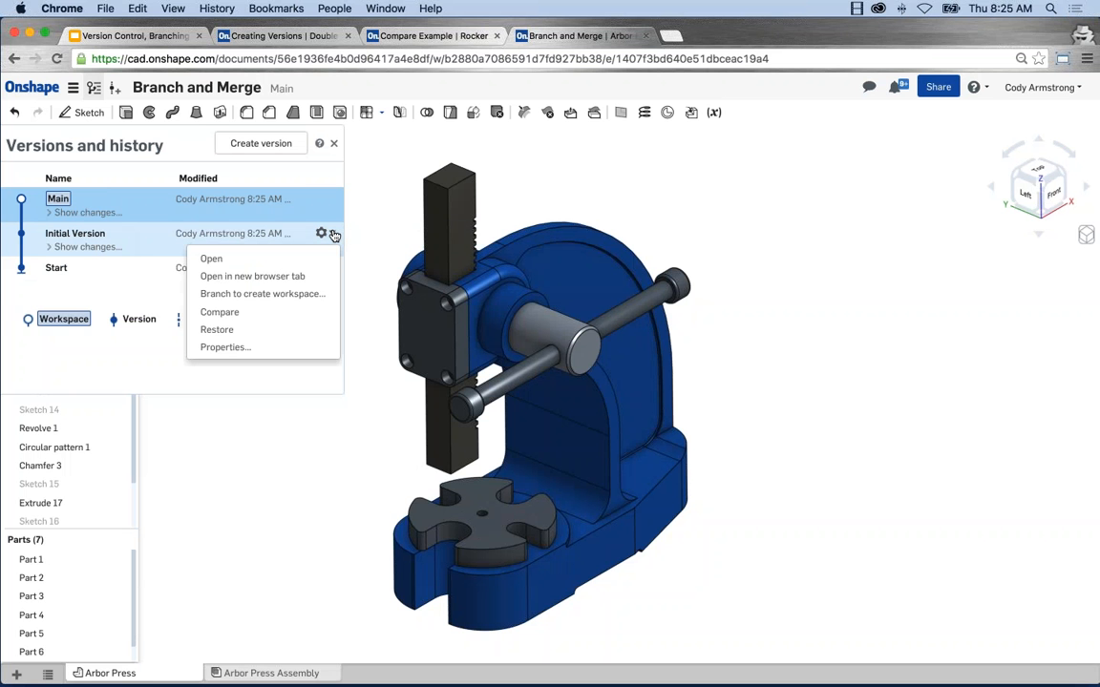
{"action": "left_click", "coordinate": [267, 295]}
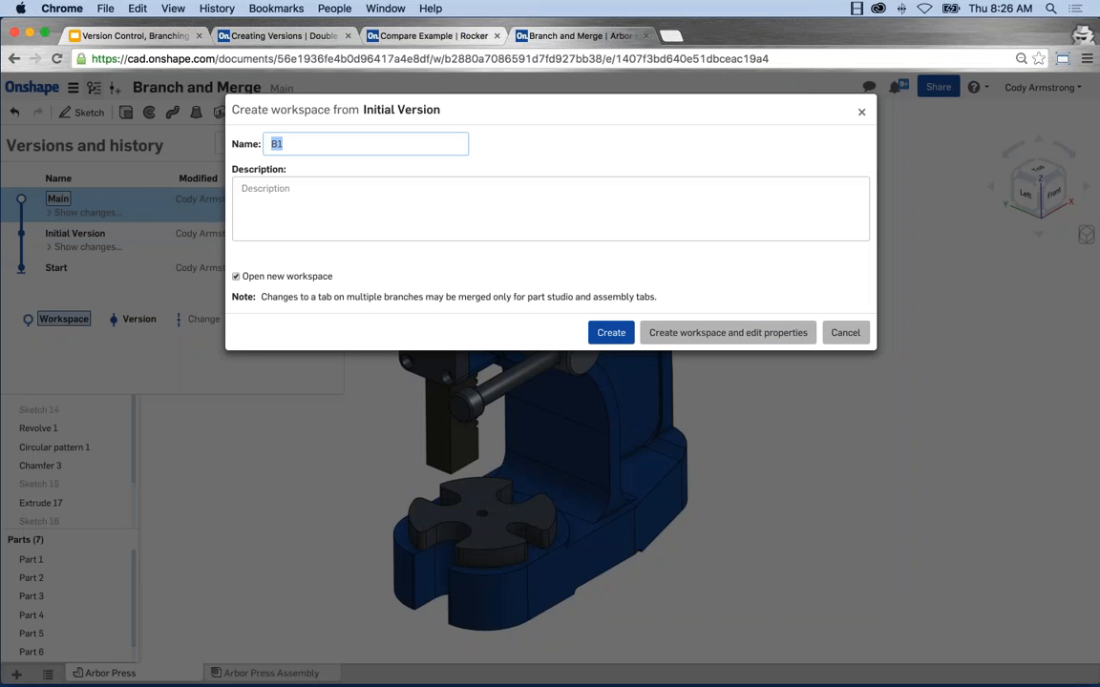
{"action": "type", "text": "Base with Tabs"}
{"action": "left_click", "coordinate": [611, 334]}
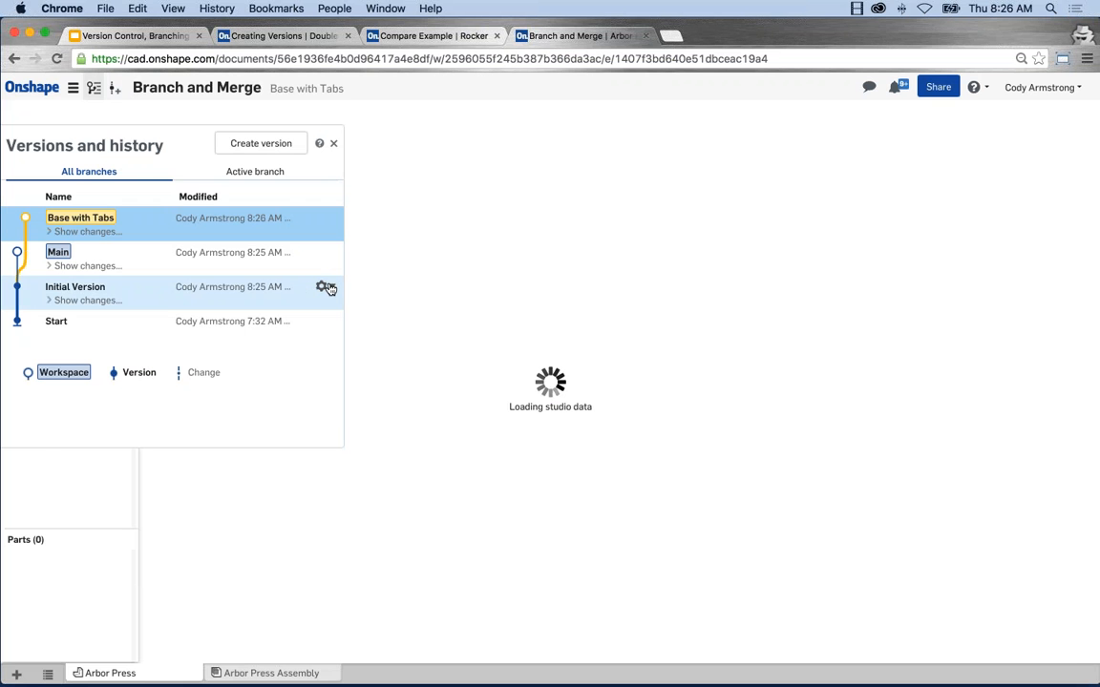
Step: Branch from Initial Version to create and open a second workspace named Square Base
{"action": "left_click", "coordinate": [329, 289]}
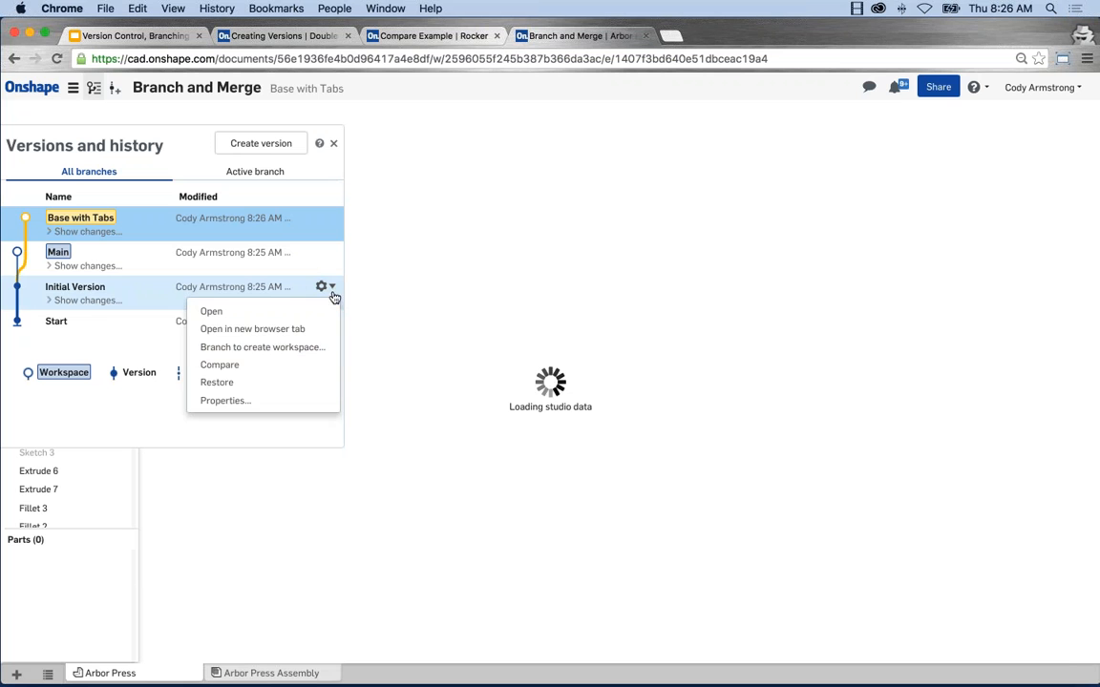
{"action": "left_click", "coordinate": [279, 348]}
{"action": "type", "text": "S"}
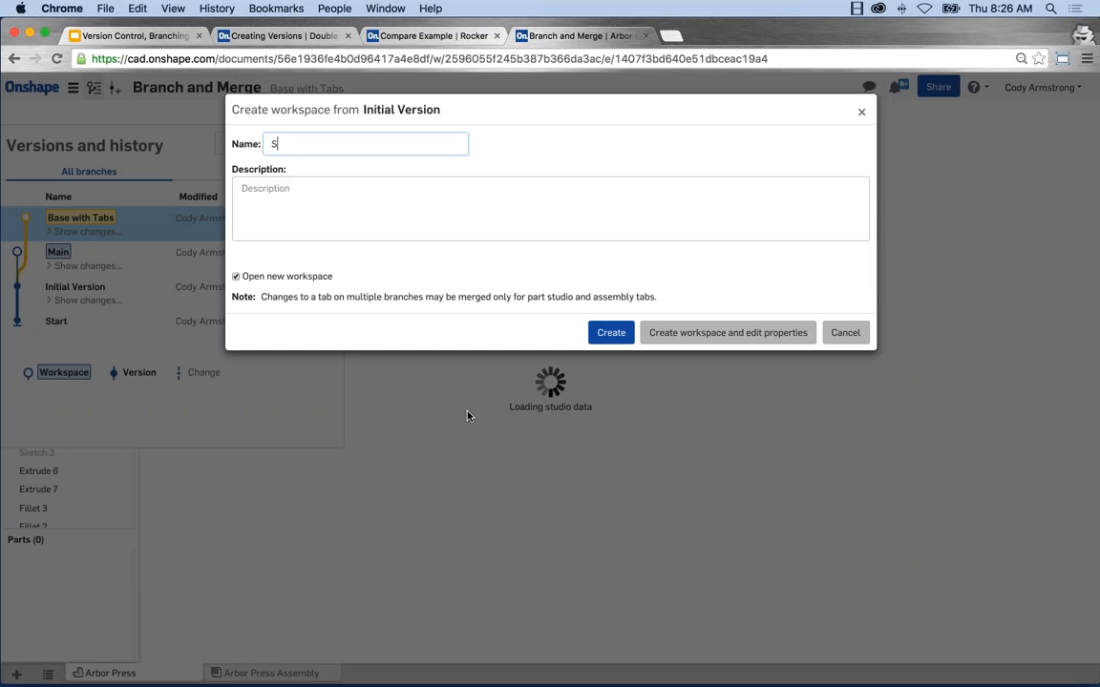
{"action": "type", "text": "quare Base"}
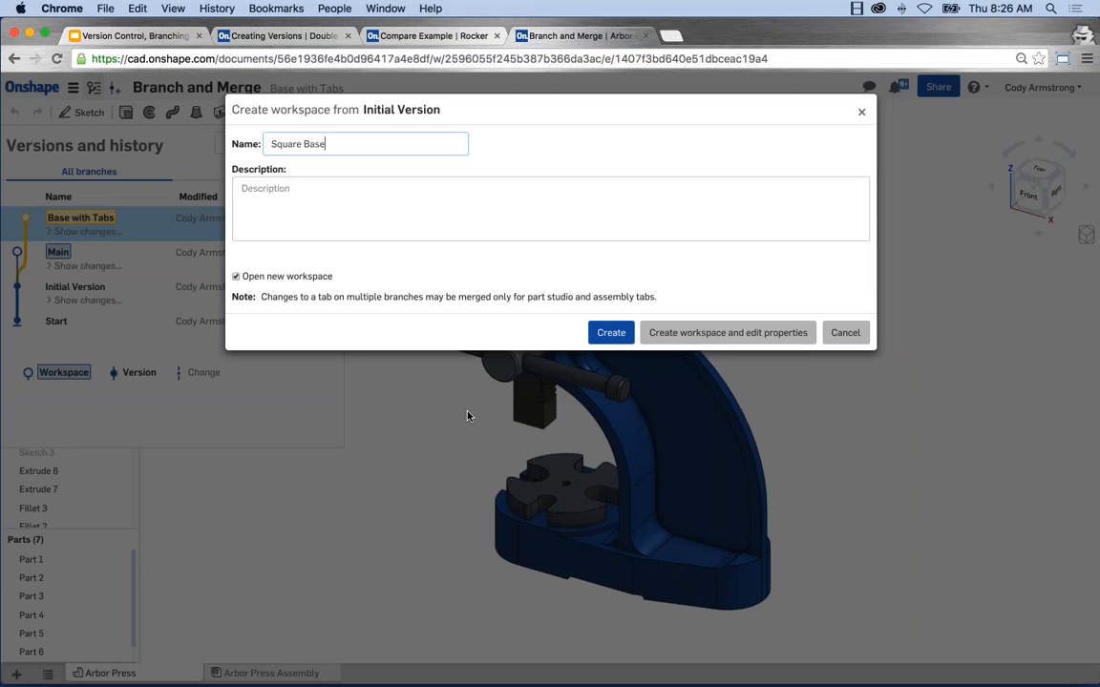
{"action": "left_click", "coordinate": [612, 334]}
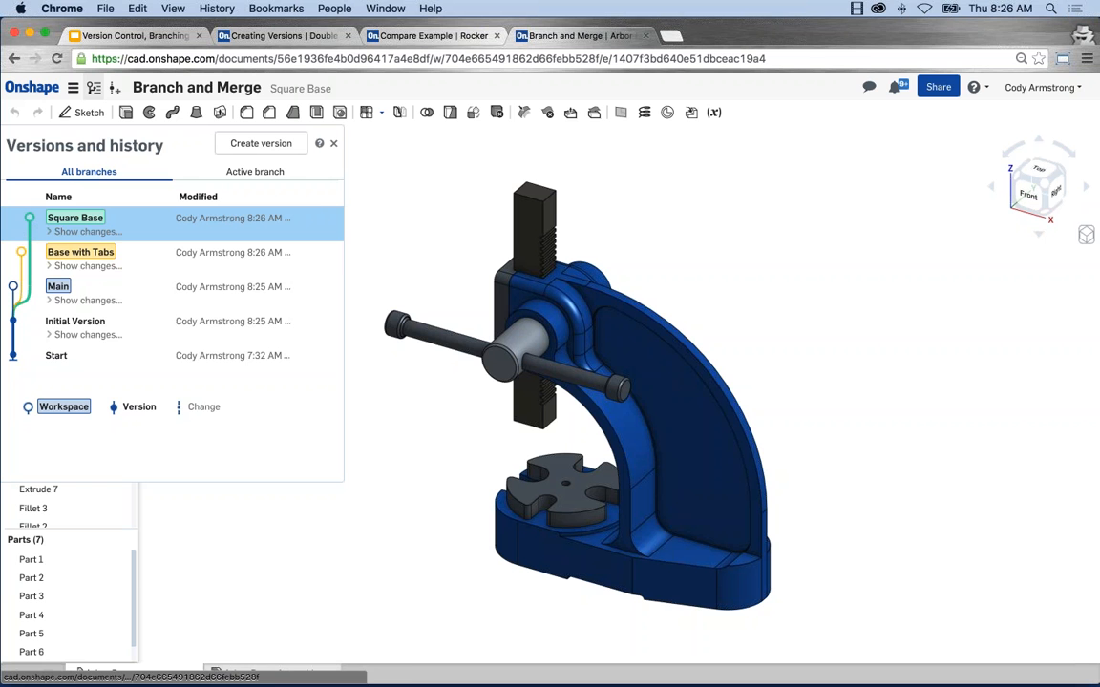
Step: Open the Main workspace from the version history with the press frame's curved rim in view
{"action": "left_click", "coordinate": [59, 290]}
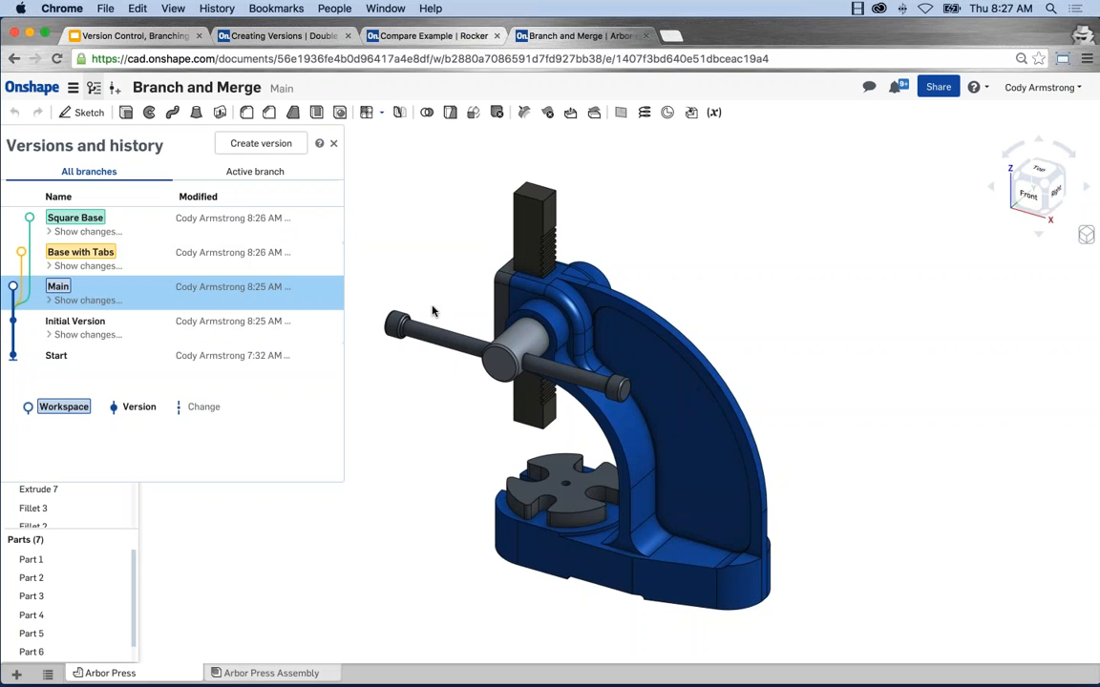
{"action": "middle_click_drag", "start_coordinate": [432, 307], "coordinate": [426, 301]}
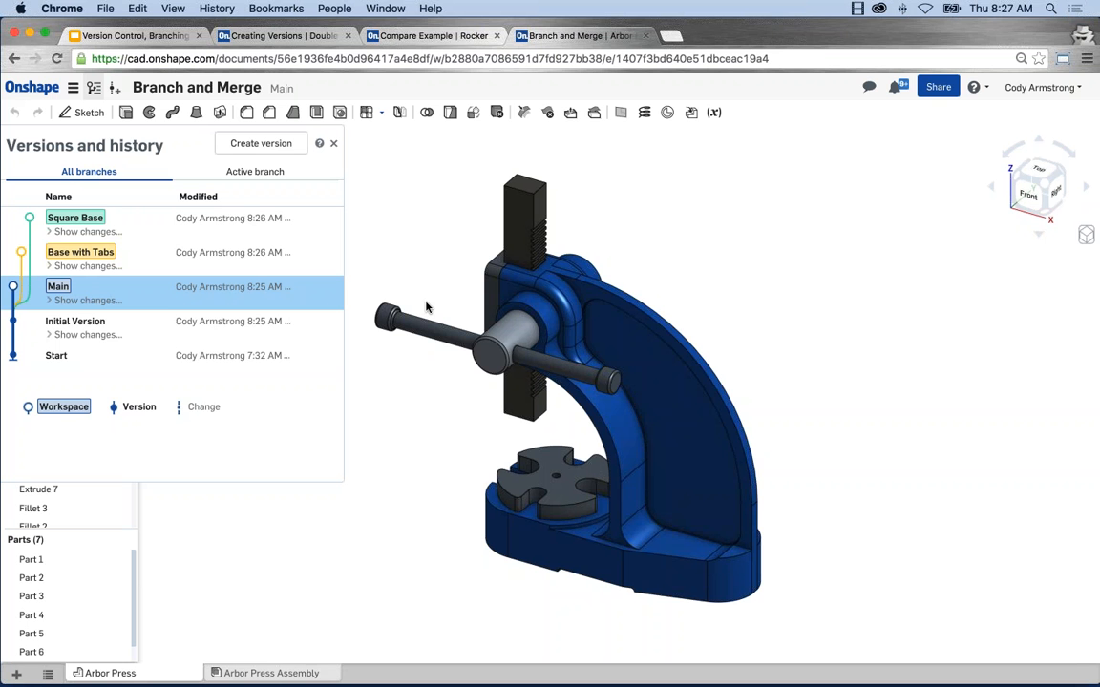
{"action": "scroll", "coordinate": [582, 281], "scroll_direction": "up", "scroll_amount": 2}
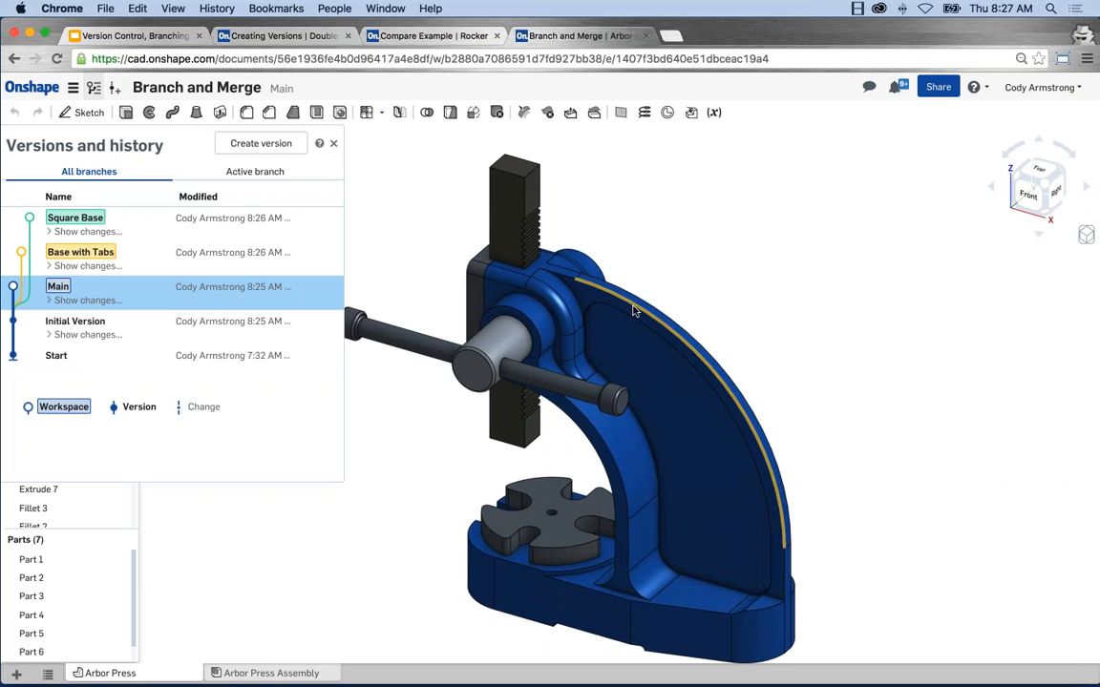
{"action": "scroll", "coordinate": [434, 216], "scroll_direction": "down", "scroll_amount": 1}
{"action": "middle_click_drag", "start_coordinate": [434, 215], "coordinate": [442, 206]}
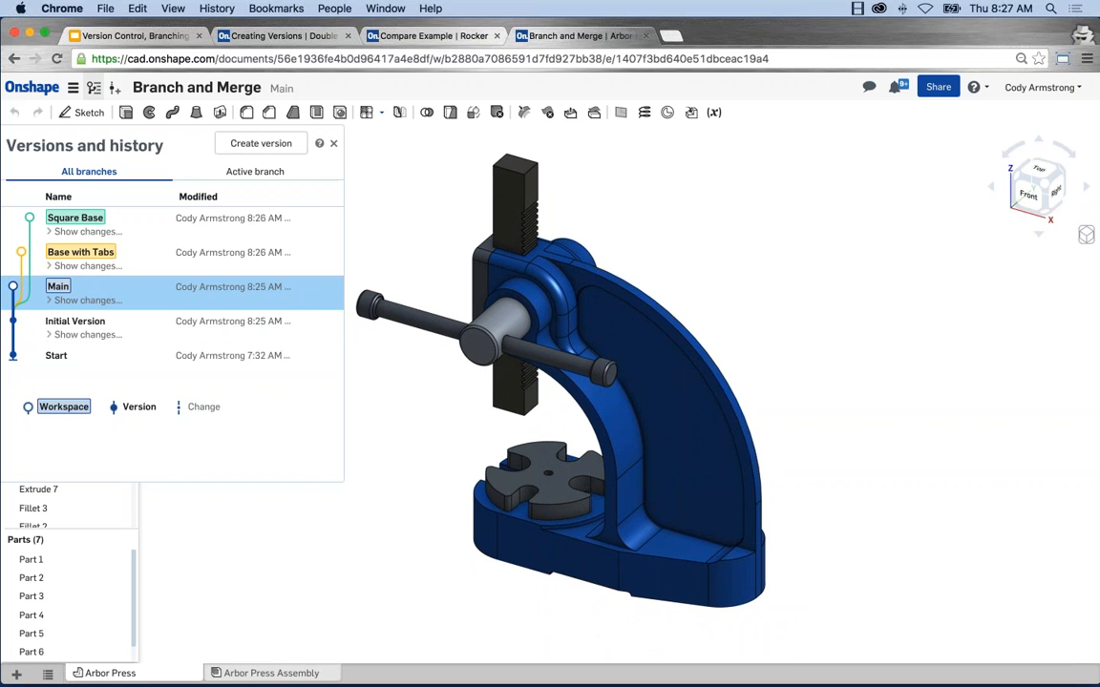
Step: Fillet the two long curved edges along the outer rim of the press frame with a 0.125 in radius
{"action": "left_click", "coordinate": [219, 112]}
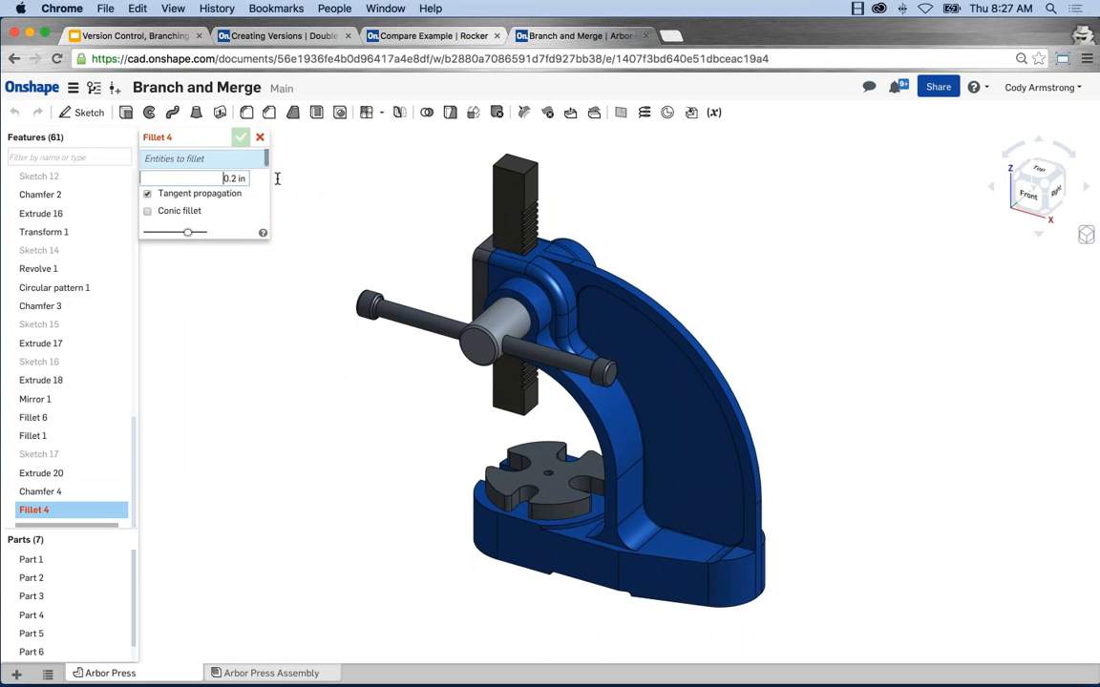
{"action": "type", "text": ".125"}
{"action": "key", "text": "Return"}
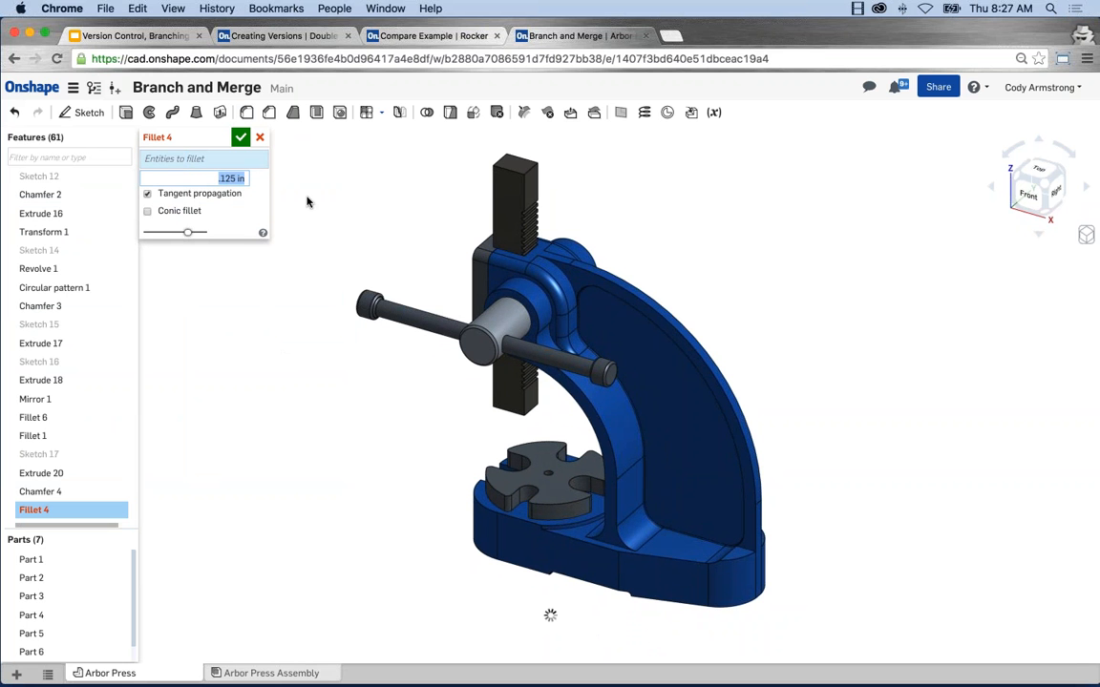
{"action": "left_click", "coordinate": [524, 239]}
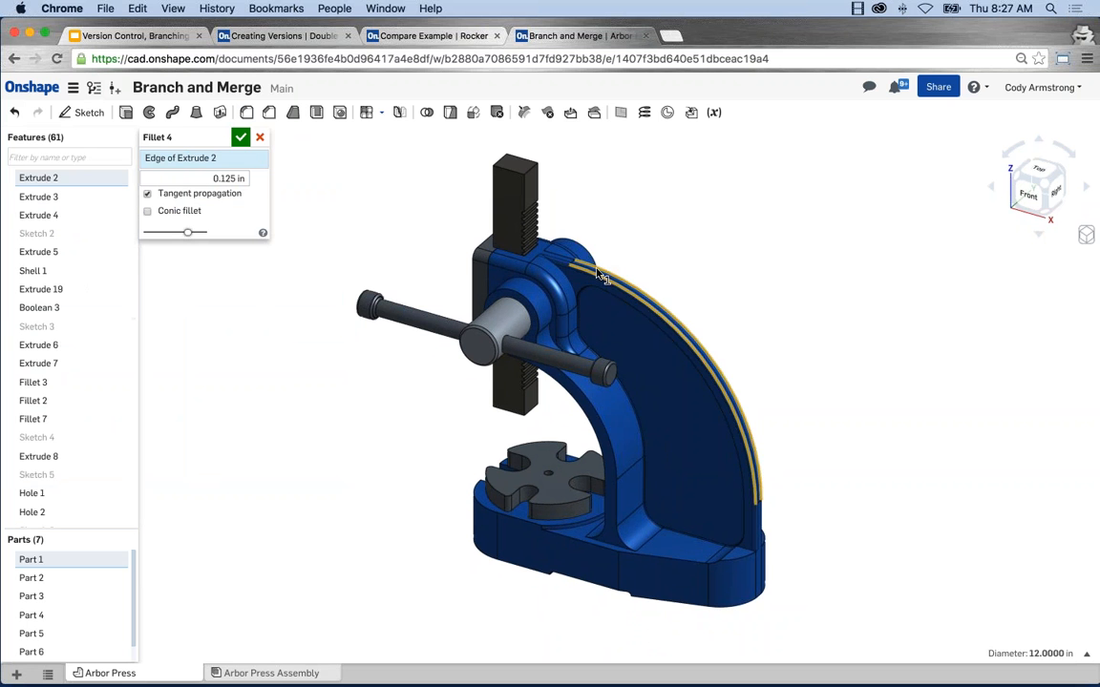
{"action": "left_click", "coordinate": [543, 249]}
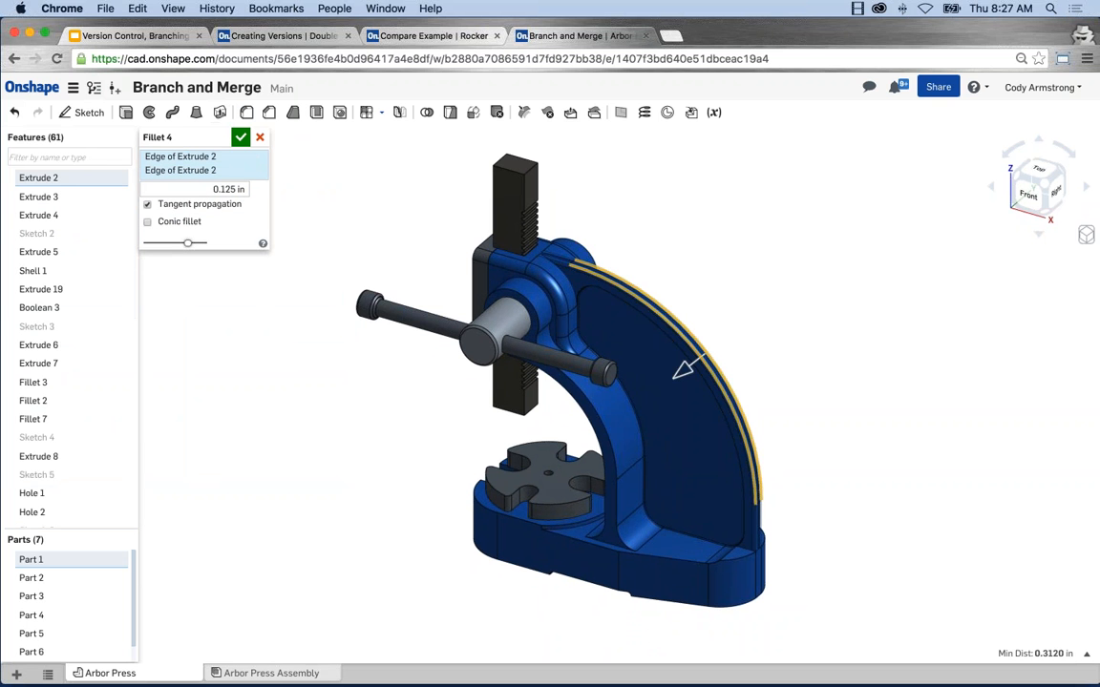
{"action": "left_click", "coordinate": [241, 137]}
{"action": "scroll", "coordinate": [621, 377], "scroll_direction": "up", "scroll_amount": 5}
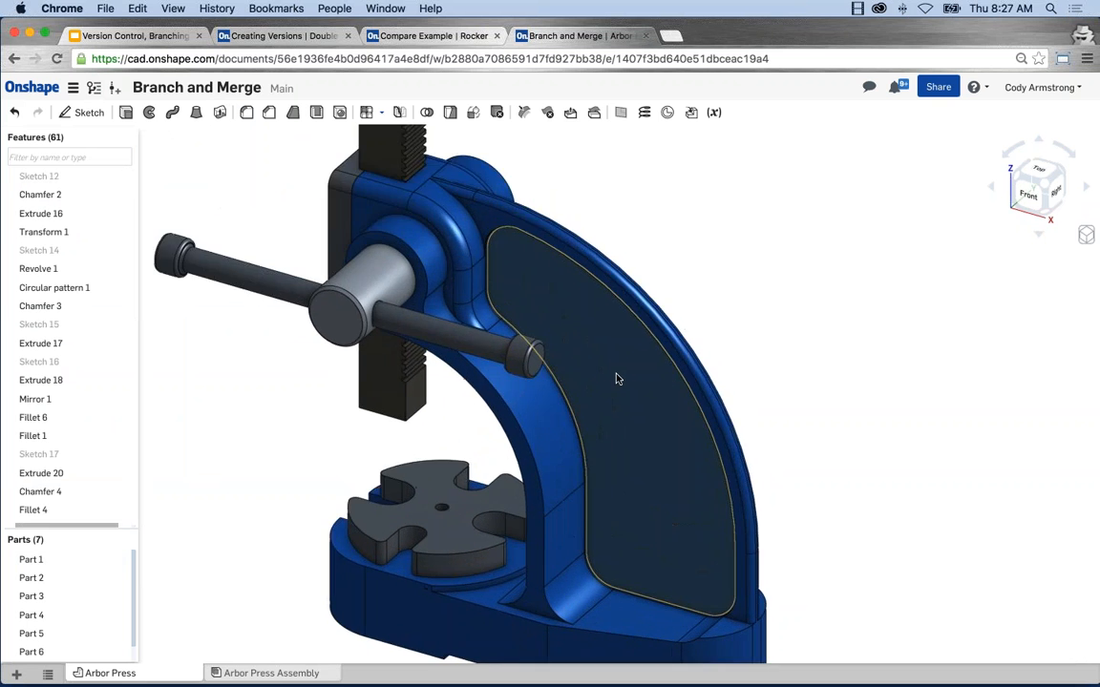
{"action": "right_click_drag", "start_coordinate": [616, 379], "coordinate": [657, 388]}
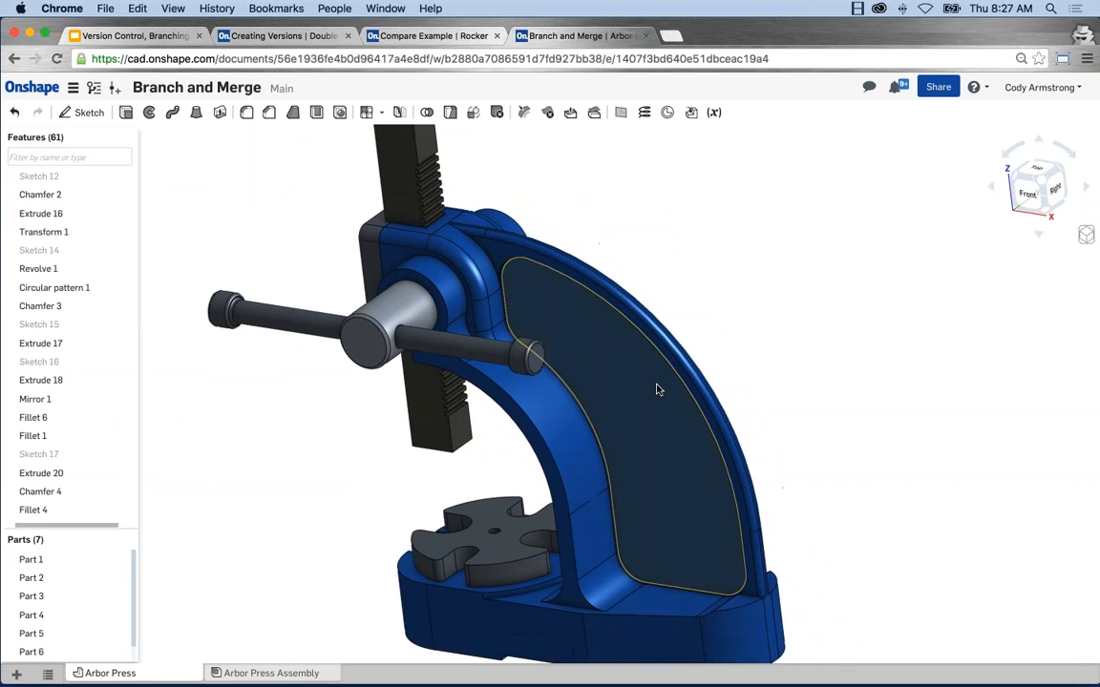
{"action": "key", "text": "f"}
Step: Open the Square Base workspace, examine the frame's rim and base there, and close the version history
{"action": "left_click", "coordinate": [94, 88]}
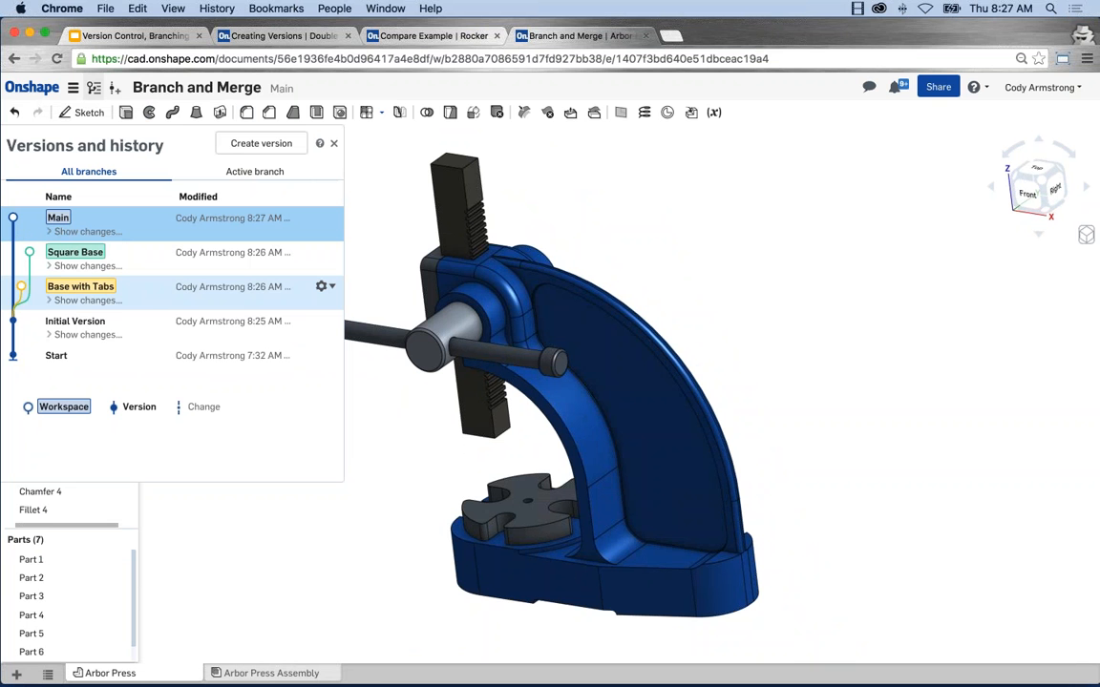
{"action": "left_click", "coordinate": [139, 260]}
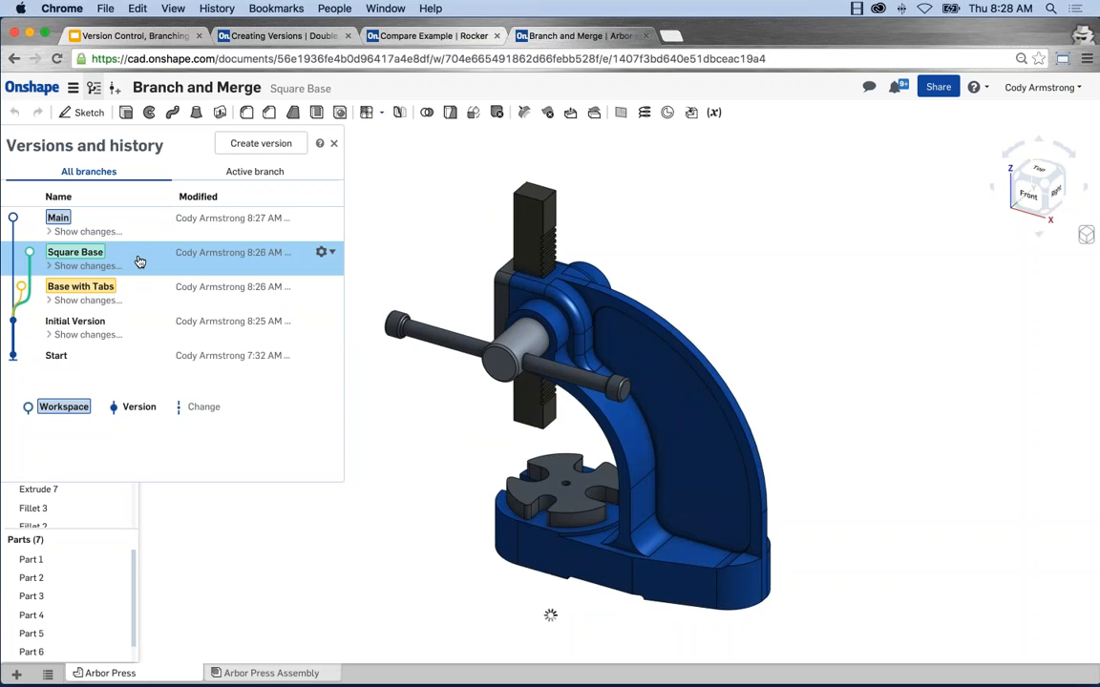
{"action": "scroll", "coordinate": [686, 371], "scroll_direction": "up", "scroll_amount": 5}
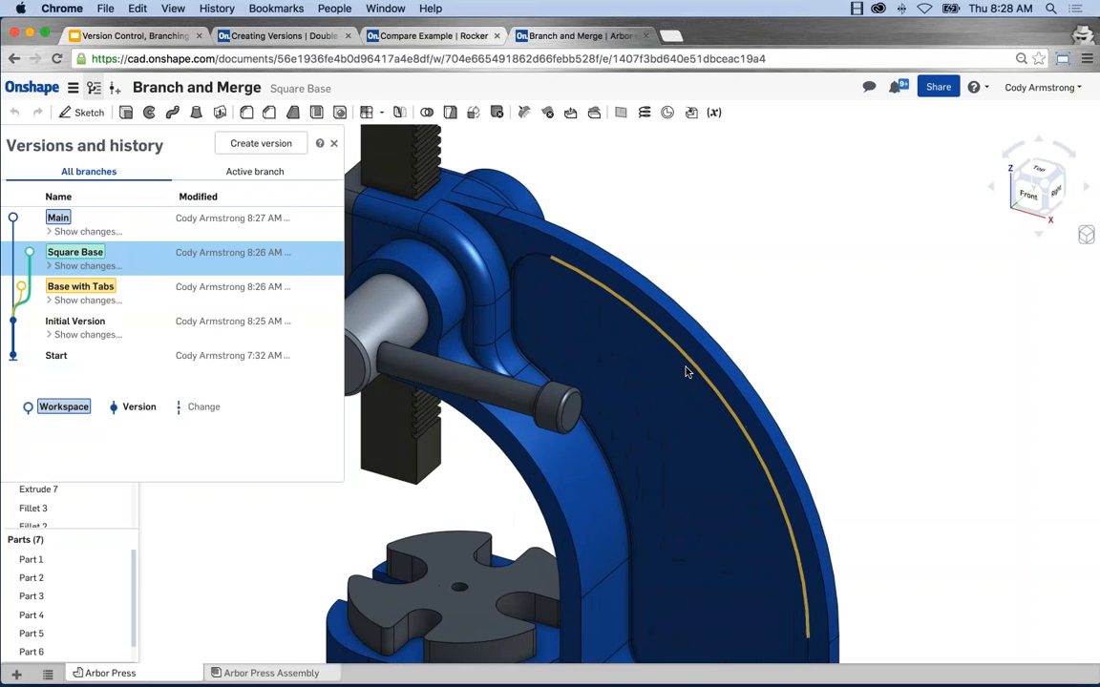
{"action": "mouse_move", "coordinate": [684, 385]}
{"action": "right_mouse_down"}
{"action": "mouse_move", "coordinate": [592, 368]}
{"action": "mouse_move", "coordinate": [687, 381]}
{"action": "right_mouse_up"}
{"action": "scroll", "coordinate": [687, 381], "scroll_direction": "down", "scroll_amount": 5}
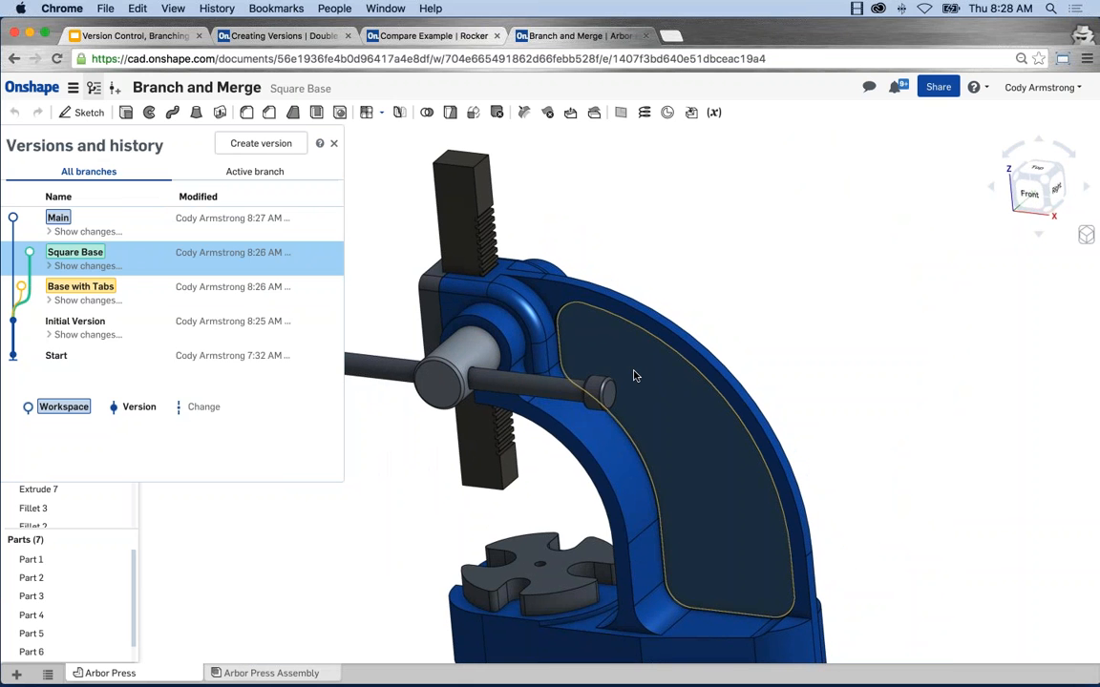
{"action": "scroll", "coordinate": [633, 370], "scroll_direction": "down", "scroll_amount": 3}
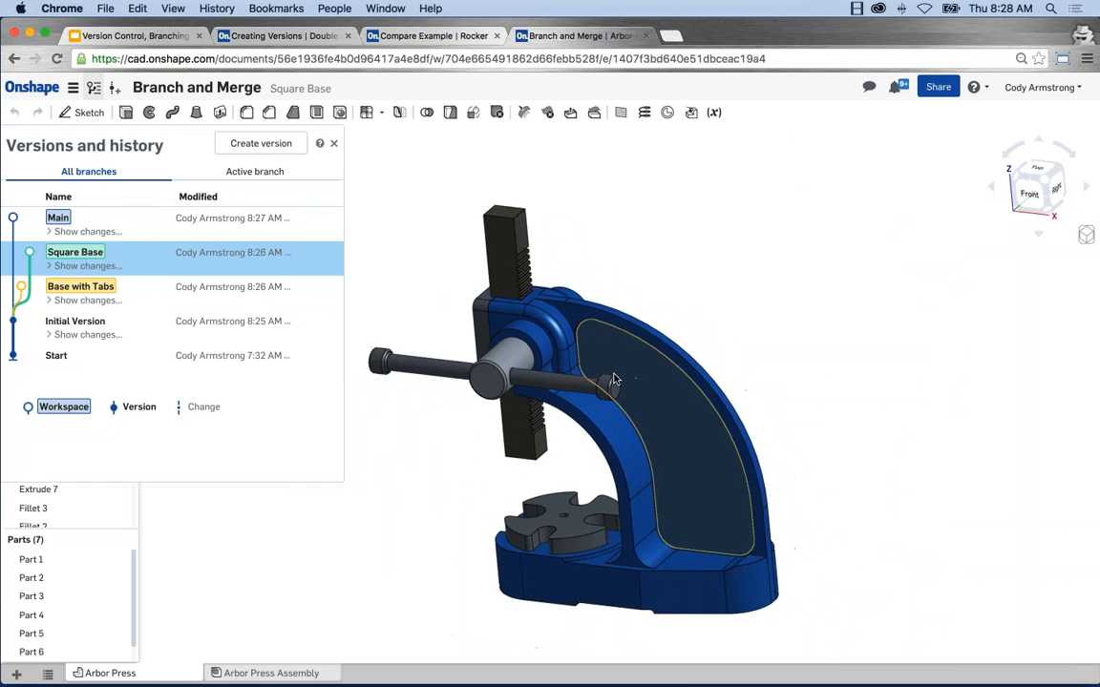
{"action": "right_click_drag", "start_coordinate": [614, 376], "coordinate": [682, 414]}
{"action": "scroll", "coordinate": [682, 418], "scroll_direction": "up", "scroll_amount": 2}
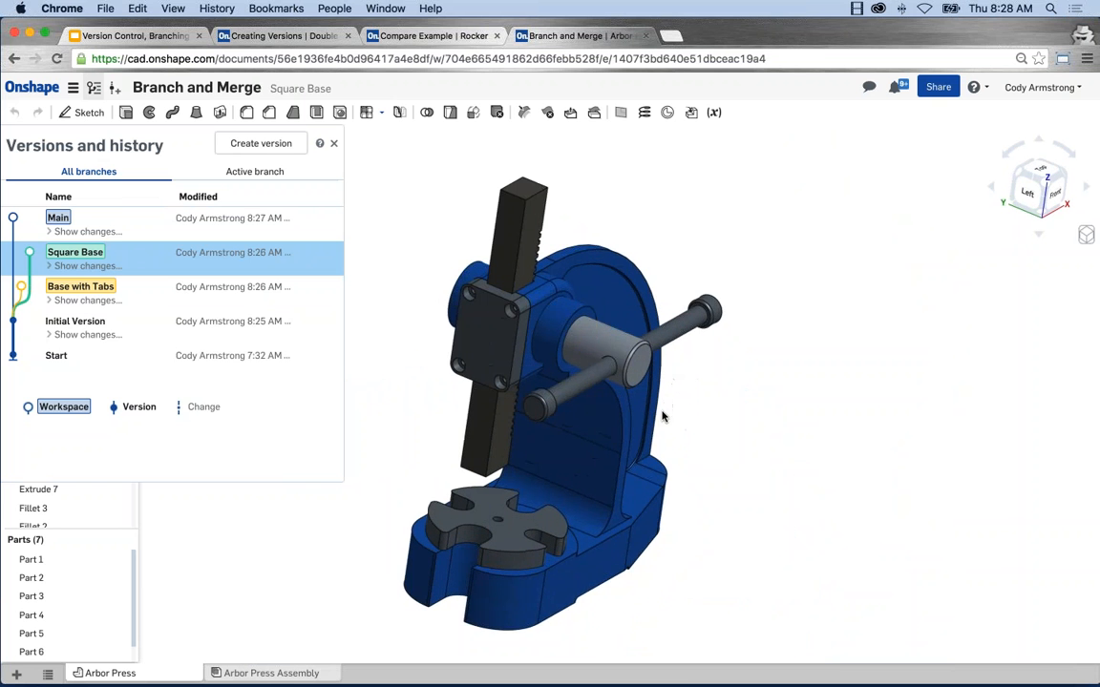
{"action": "middle_click_drag", "start_coordinate": [662, 416], "coordinate": [723, 423]}
{"action": "right_click_drag", "start_coordinate": [608, 447], "coordinate": [521, 390]}
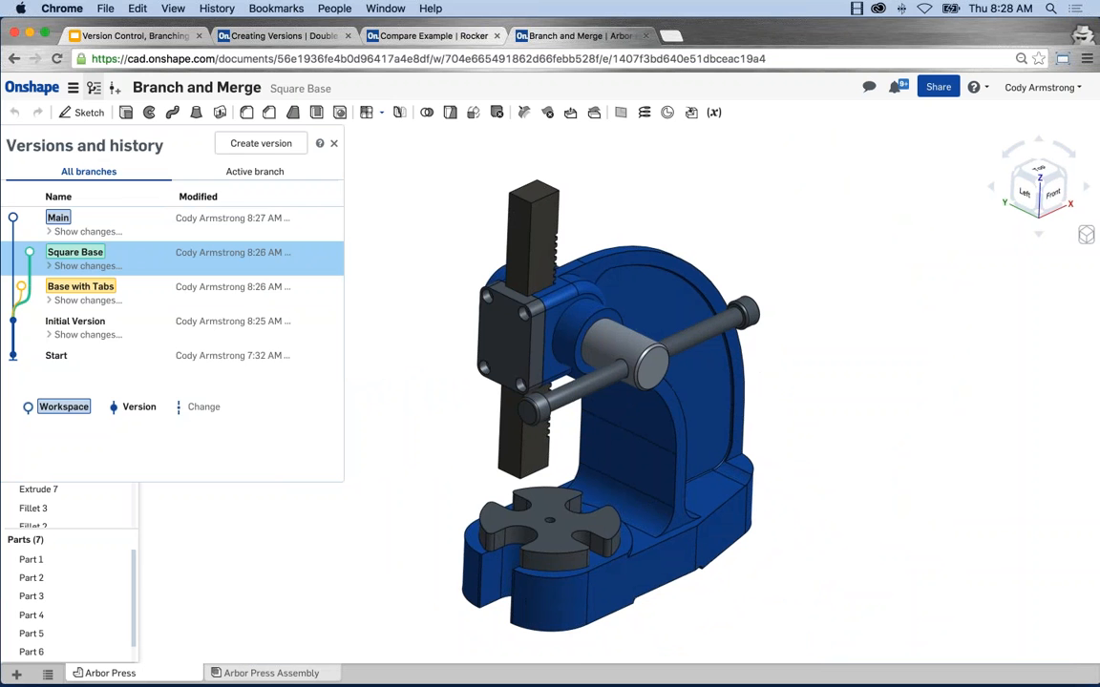
{"action": "left_click", "coordinate": [333, 144]}
Step: Edit Extrude 5 and exclude the two corner regions at the slotted end of the base from its cut
{"action": "scroll", "coordinate": [346, 292], "scroll_direction": "up", "scroll_amount": 2}
{"action": "scroll", "coordinate": [376, 411], "scroll_direction": "up", "scroll_amount": 2}
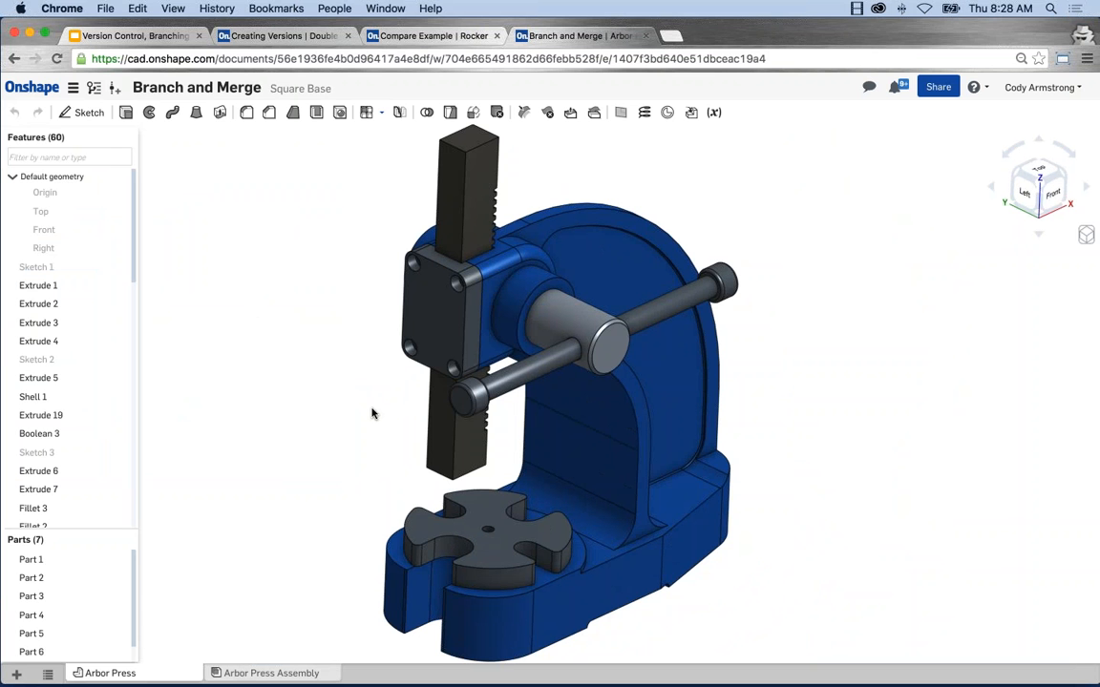
{"action": "scroll", "coordinate": [356, 400], "scroll_direction": "down", "scroll_amount": 3}
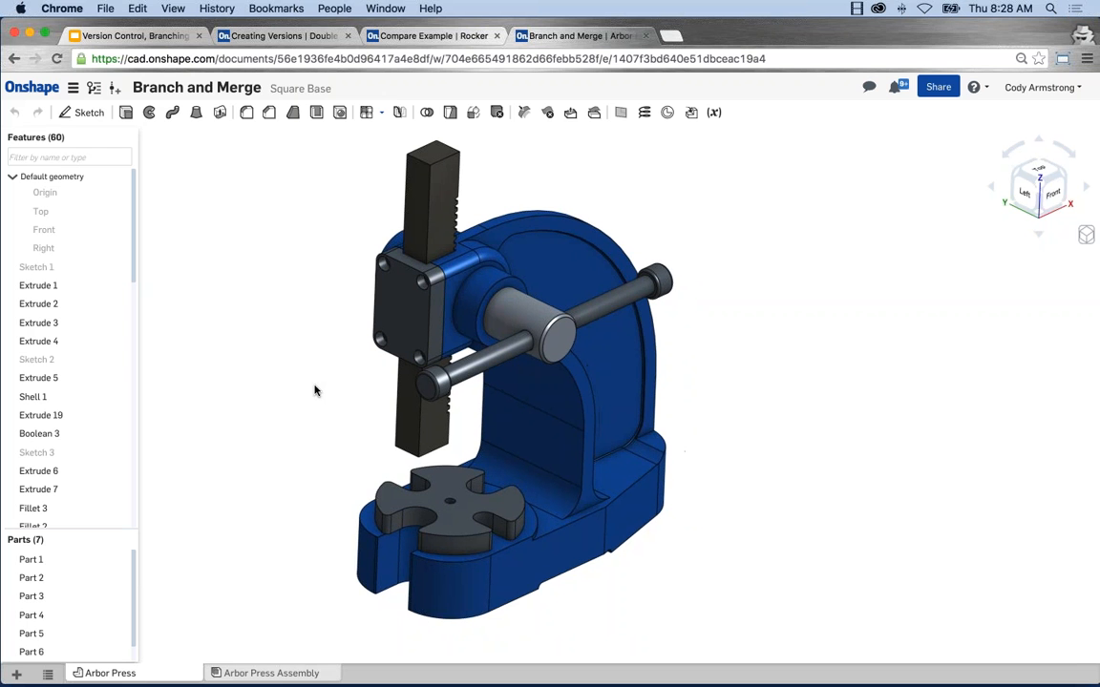
{"action": "right_click", "coordinate": [56, 380]}
{"action": "left_click", "coordinate": [71, 407]}
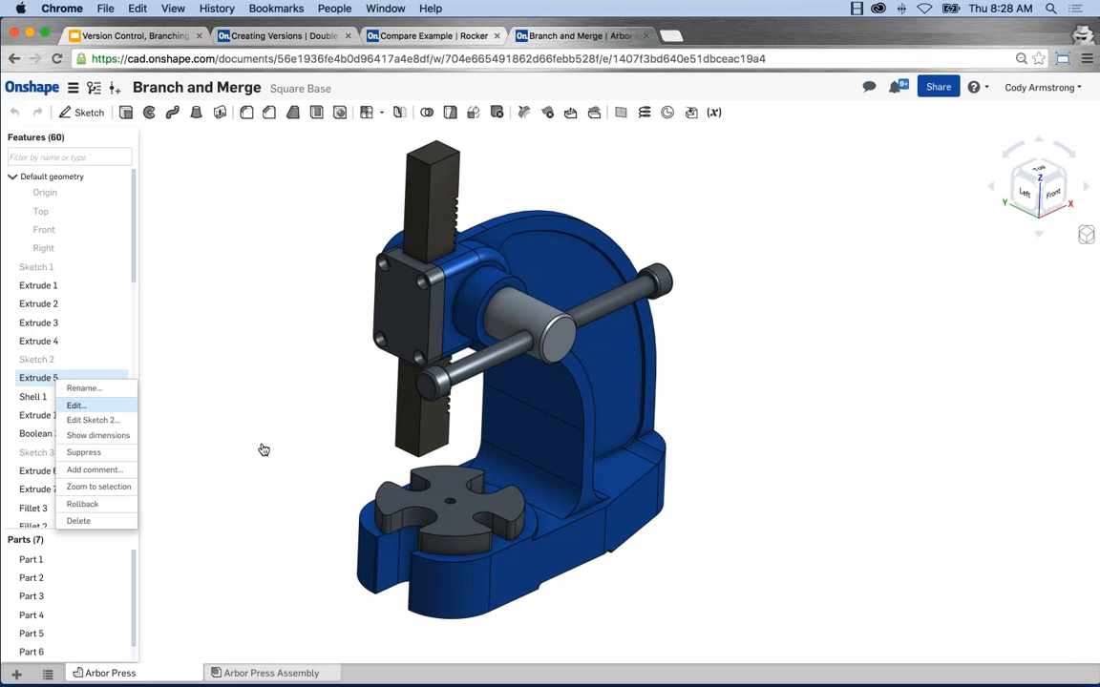
{"action": "right_click_drag", "start_coordinate": [295, 503], "coordinate": [296, 346]}
{"action": "middle_click_drag", "start_coordinate": [279, 425], "coordinate": [263, 441]}
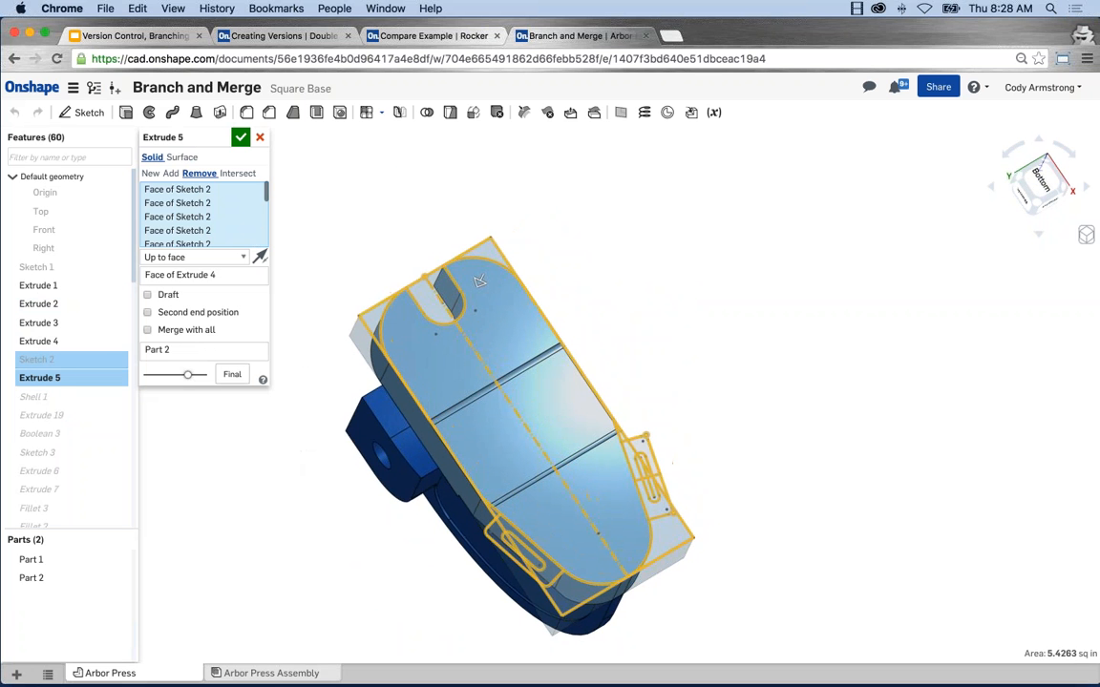
{"action": "left_click", "coordinate": [372, 326]}
{"action": "left_click", "coordinate": [494, 255]}
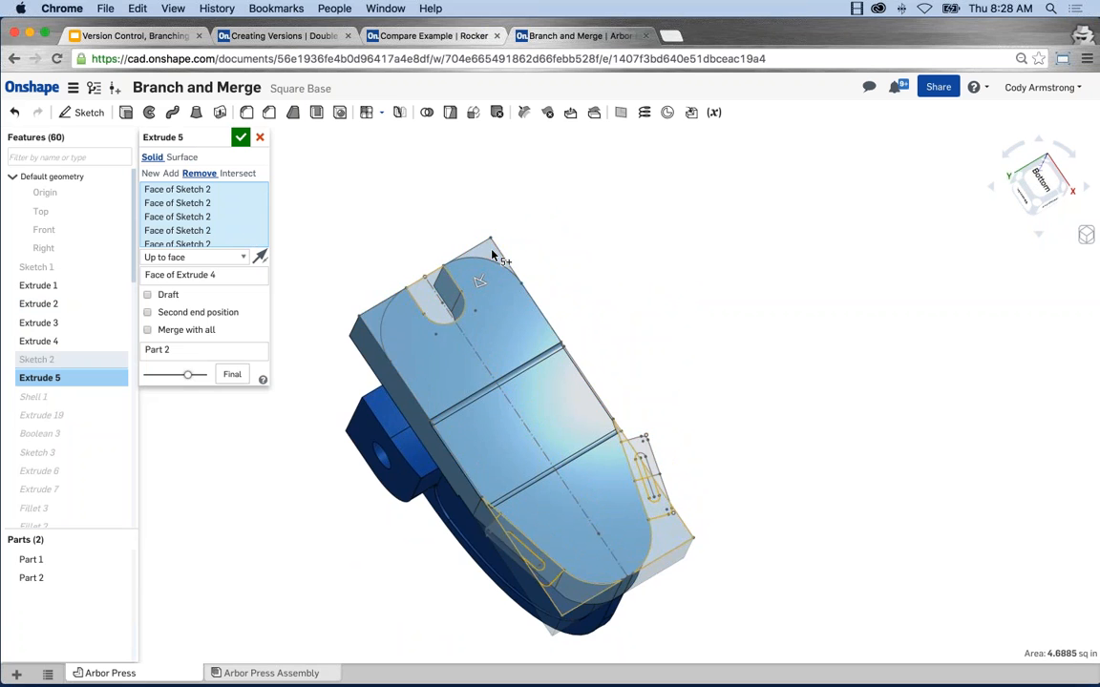
Step: Exclude the small sketch regions along the base edge and inside the first slotted tab outline from the Extrude 5 cut
{"action": "scroll", "coordinate": [628, 432], "scroll_direction": "up", "scroll_amount": 5}
{"action": "left_click", "coordinate": [577, 470]}
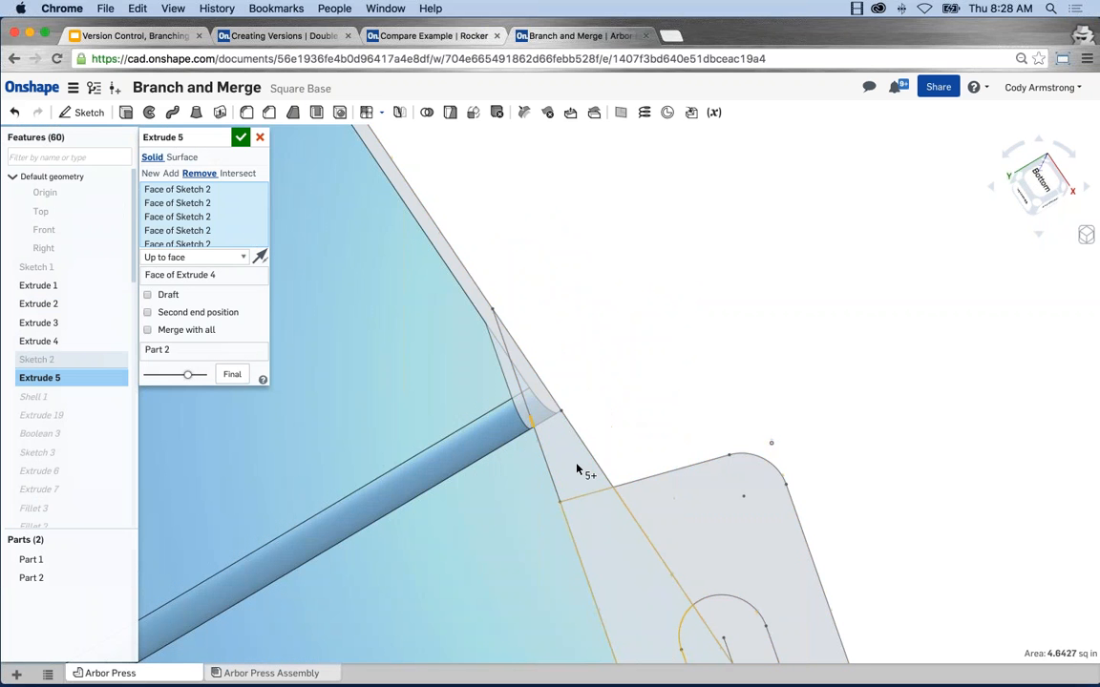
{"action": "scroll", "coordinate": [628, 572], "scroll_direction": "down", "scroll_amount": 3}
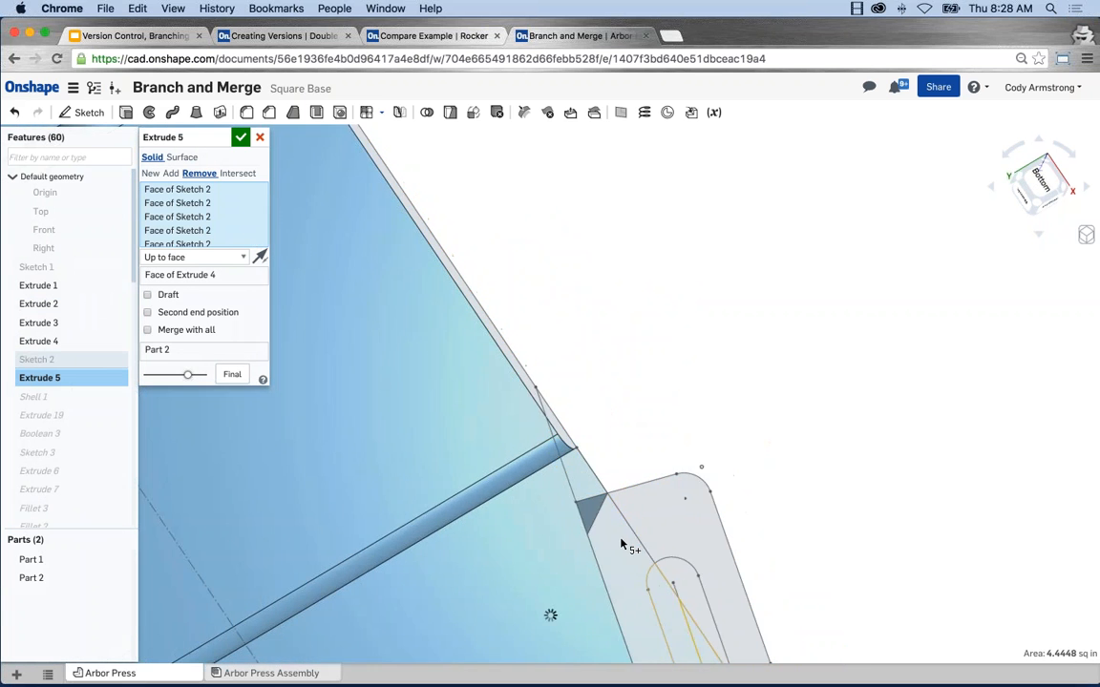
{"action": "left_click", "coordinate": [661, 620]}
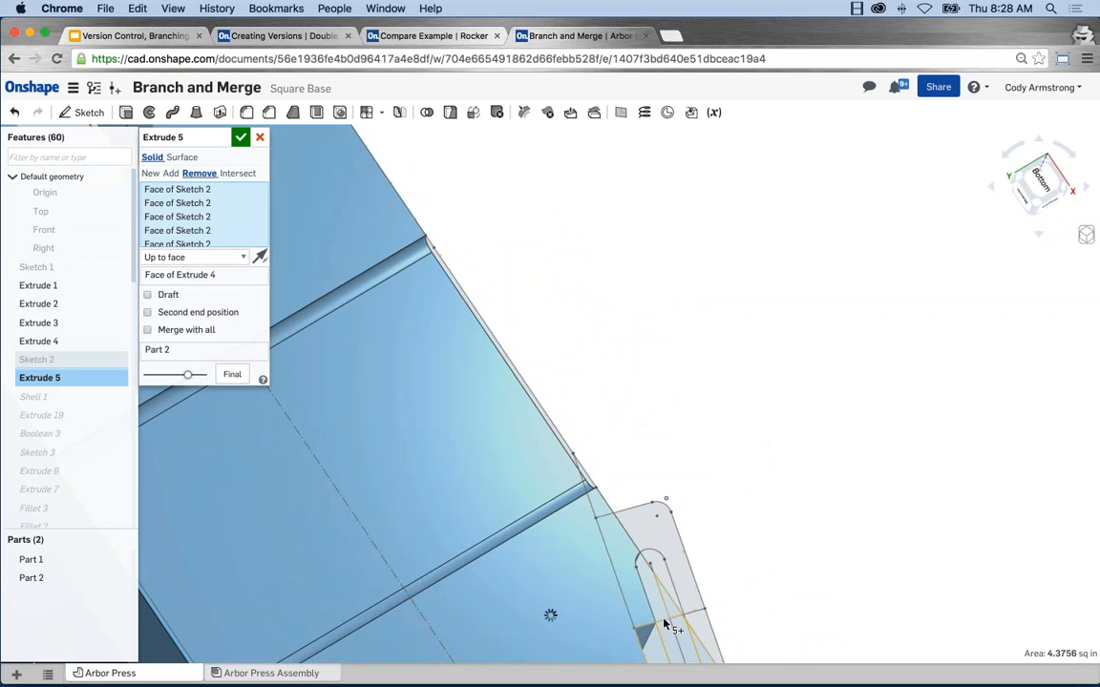
{"action": "left_click", "coordinate": [671, 648]}
{"action": "scroll", "coordinate": [671, 649], "scroll_direction": "down", "scroll_amount": 5}
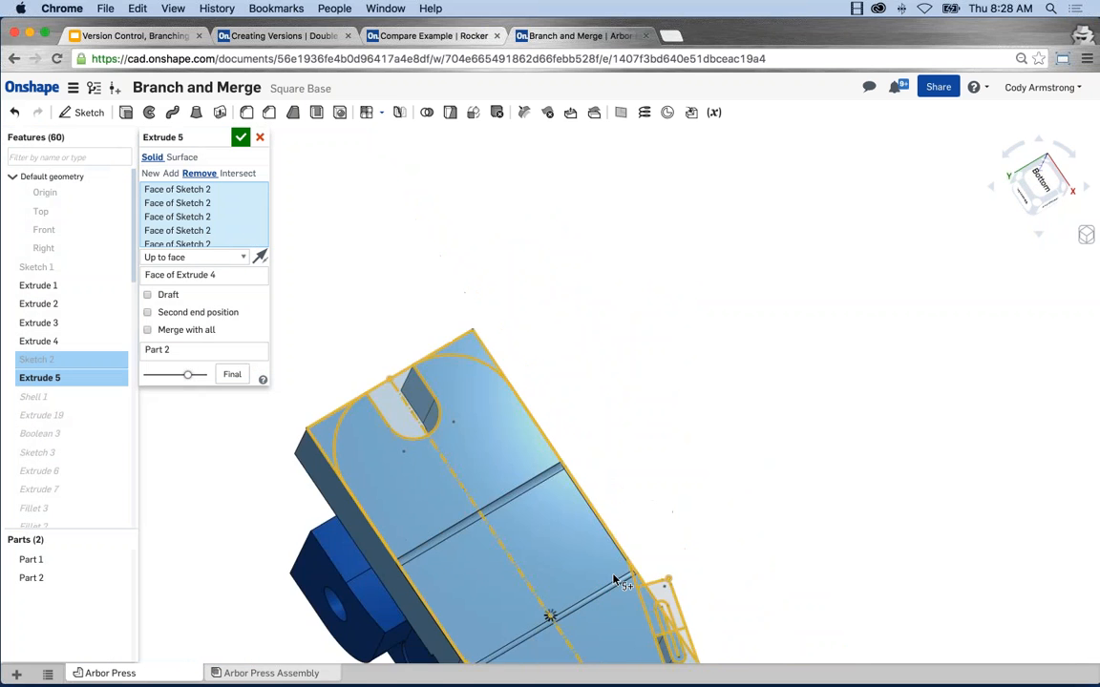
{"action": "scroll", "coordinate": [615, 580], "scroll_direction": "down", "scroll_amount": 3}
{"action": "middle_click_drag", "start_coordinate": [613, 578], "coordinate": [566, 479]}
{"action": "scroll", "coordinate": [602, 544], "scroll_direction": "up", "scroll_amount": 6}
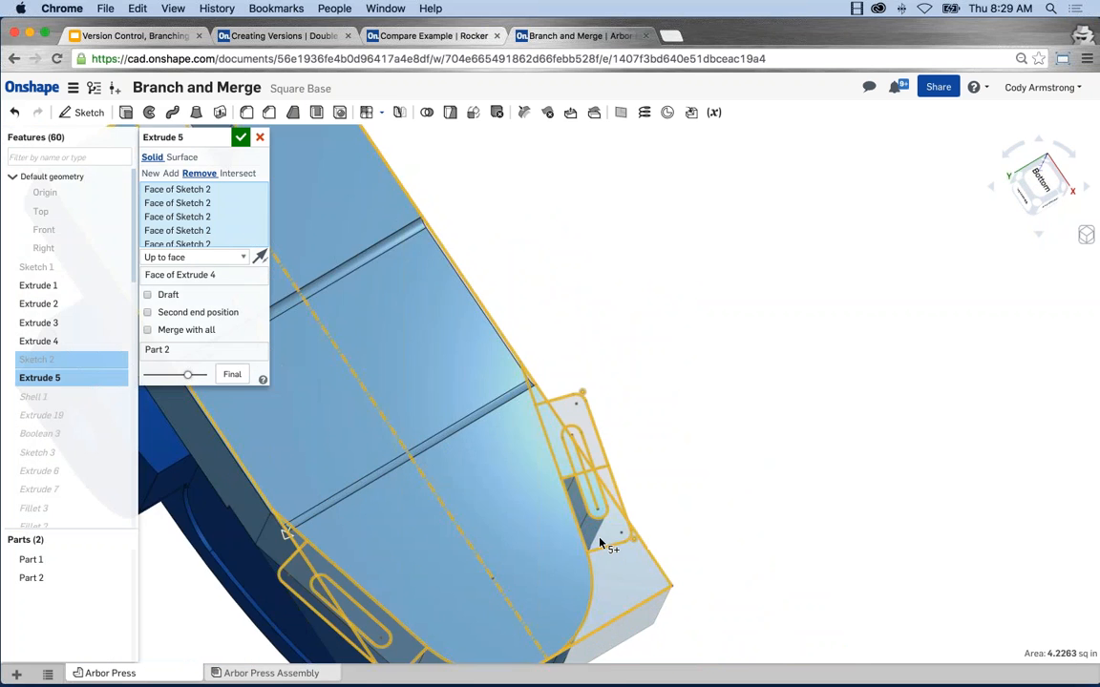
Step: Exclude the rear corner regions and the opposite tab's sketch regions from the Extrude 5 cut
{"action": "left_click", "coordinate": [600, 537]}
{"action": "left_click", "coordinate": [599, 538]}
{"action": "scroll", "coordinate": [617, 564], "scroll_direction": "down", "scroll_amount": 1}
{"action": "scroll", "coordinate": [618, 568], "scroll_direction": "down", "scroll_amount": 3}
{"action": "left_click", "coordinate": [607, 595]}
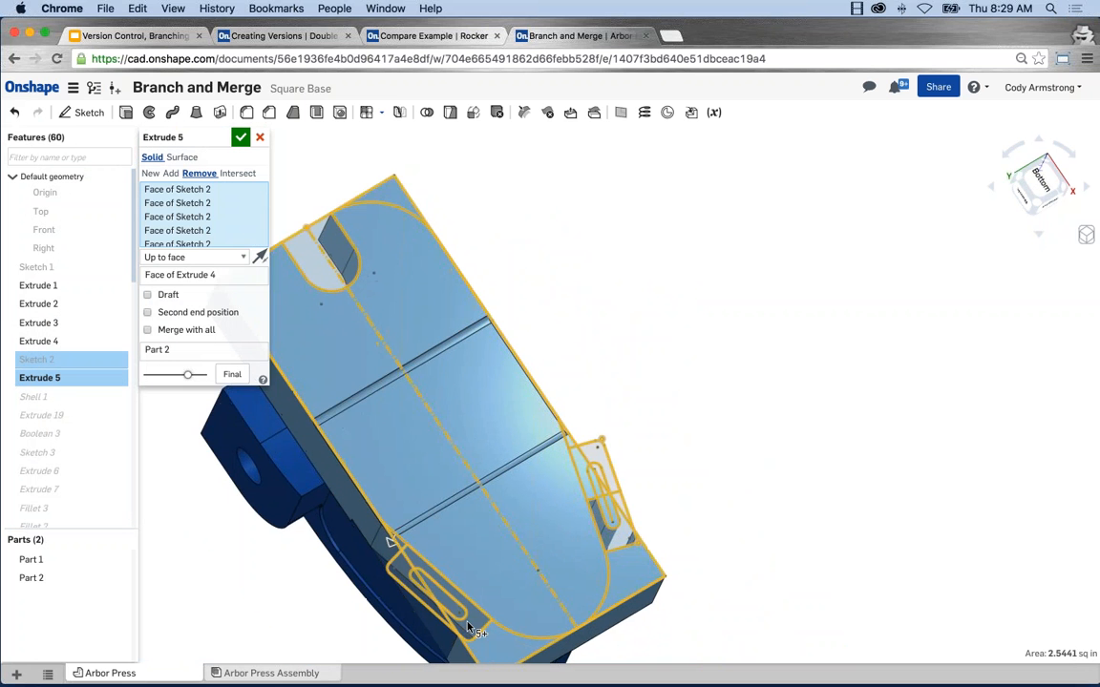
{"action": "scroll", "coordinate": [449, 611], "scroll_direction": "up", "scroll_amount": 1}
{"action": "scroll", "coordinate": [381, 532], "scroll_direction": "up", "scroll_amount": 3}
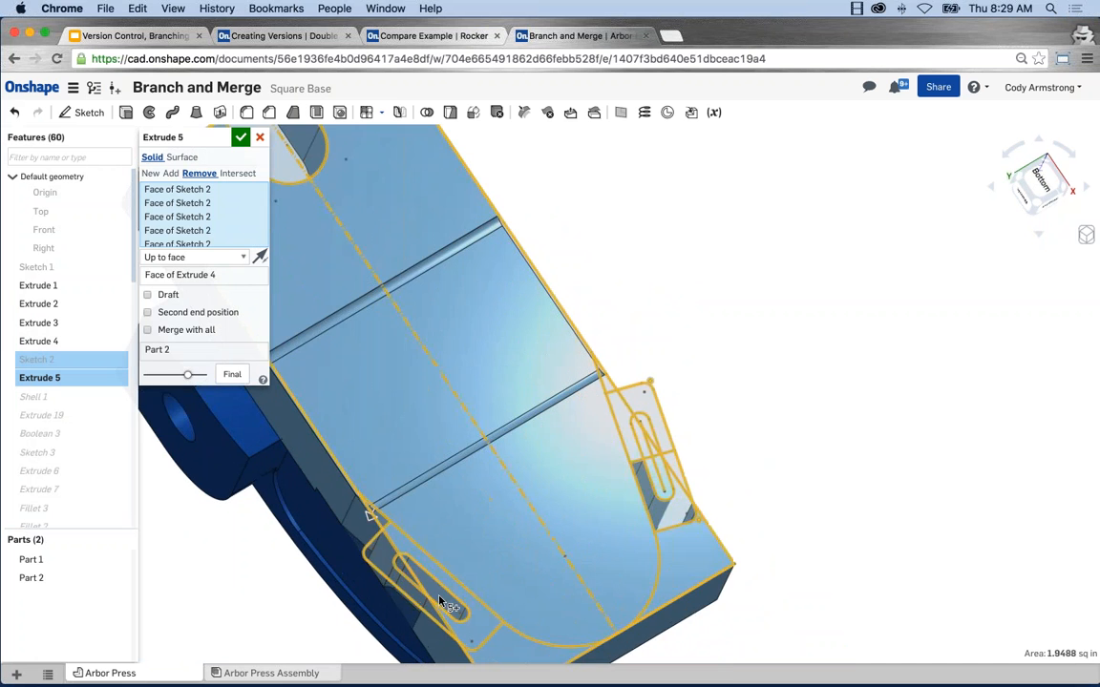
{"action": "left_click", "coordinate": [381, 523]}
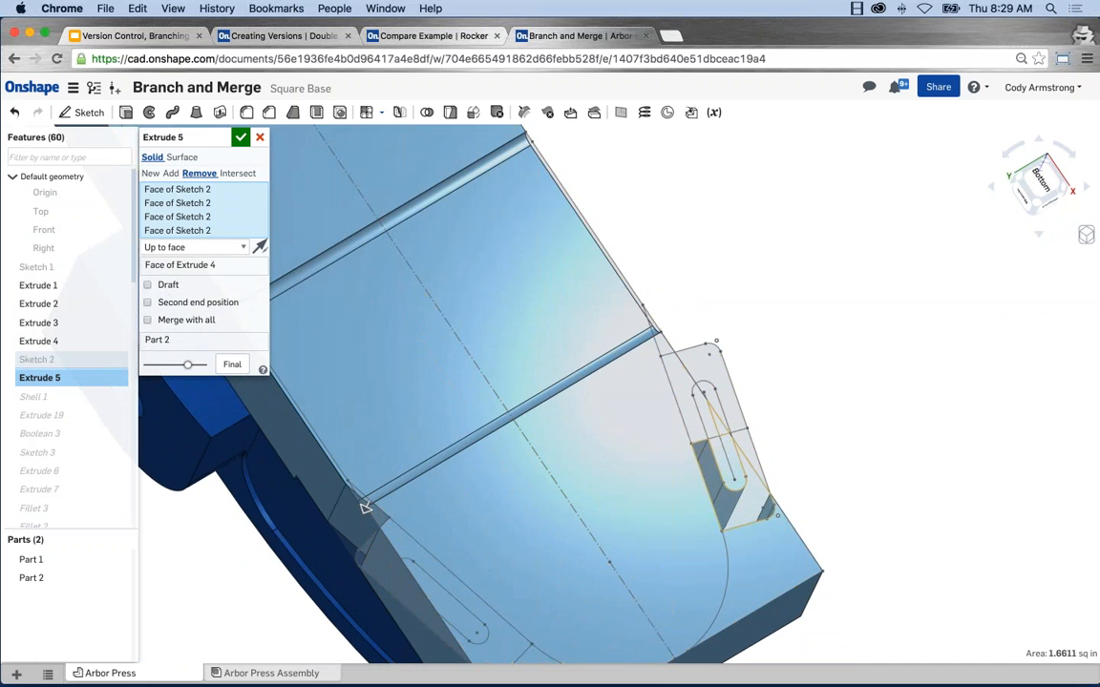
Step: Exclude the last tab regions so Extrude 5 cuts only the two halves of the front slot, and accept the feature
{"action": "scroll", "coordinate": [565, 408], "scroll_direction": "down", "scroll_amount": 3}
{"action": "scroll", "coordinate": [662, 508], "scroll_direction": "up", "scroll_amount": 2}
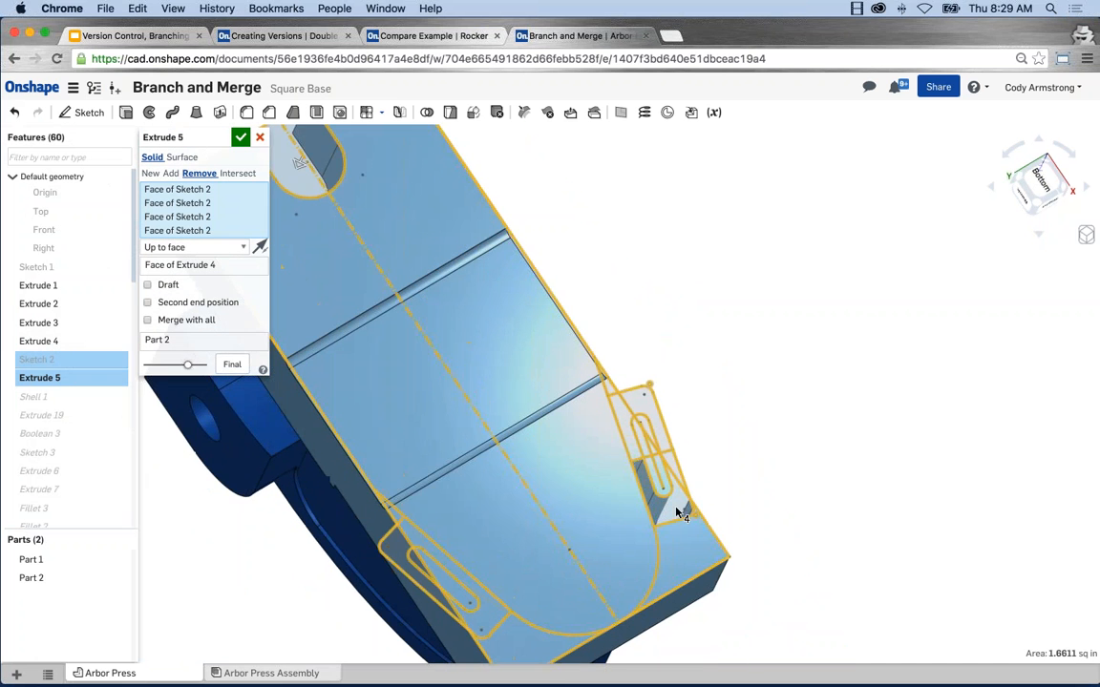
{"action": "left_click", "coordinate": [678, 512]}
{"action": "right_click_drag", "start_coordinate": [675, 513], "coordinate": [623, 517]}
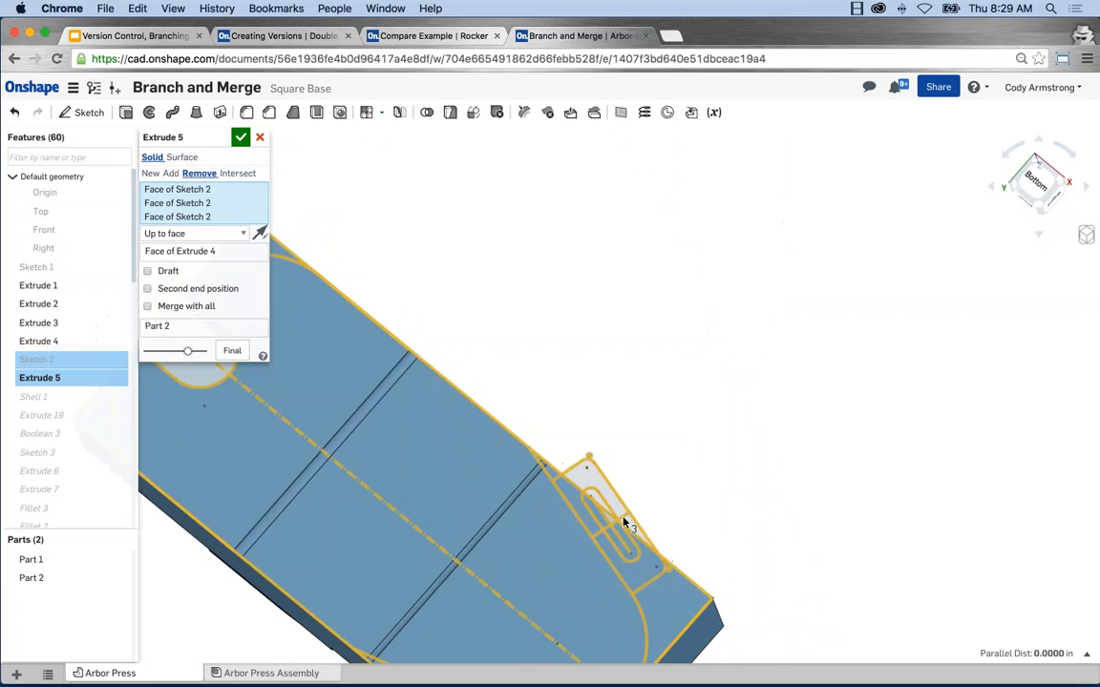
{"action": "scroll", "coordinate": [614, 517], "scroll_direction": "up", "scroll_amount": 3}
{"action": "left_click", "coordinate": [605, 519]}
{"action": "scroll", "coordinate": [727, 459], "scroll_direction": "down", "scroll_amount": 5}
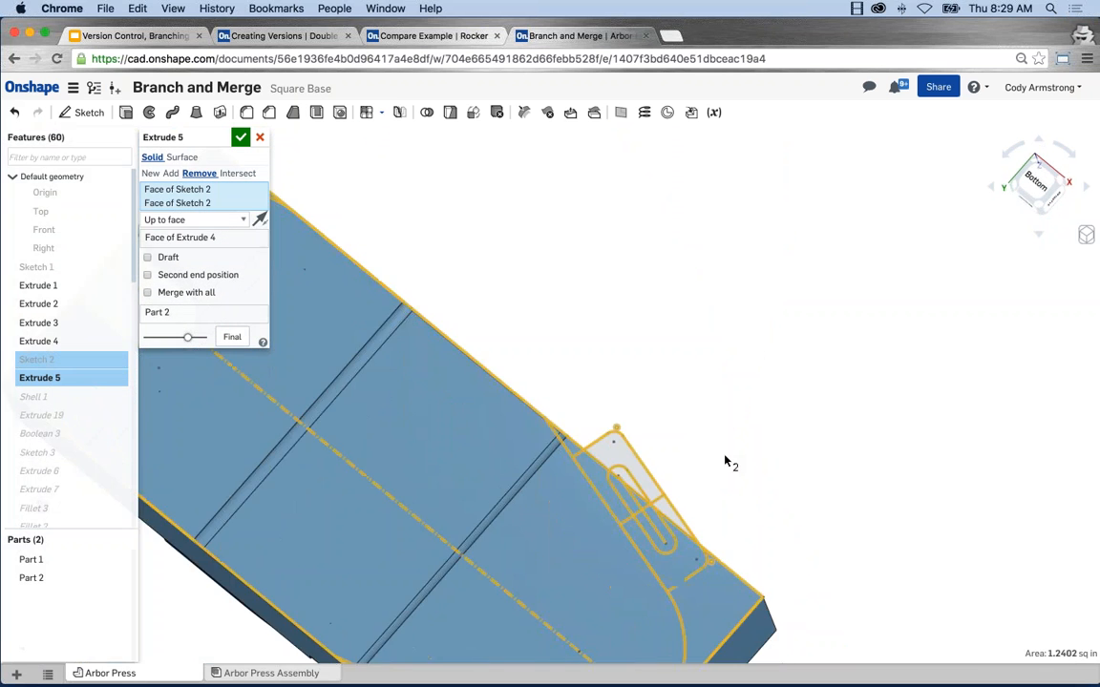
{"action": "right_click_drag", "start_coordinate": [727, 459], "coordinate": [619, 421]}
{"action": "scroll", "coordinate": [619, 421], "scroll_direction": "up", "scroll_amount": 6}
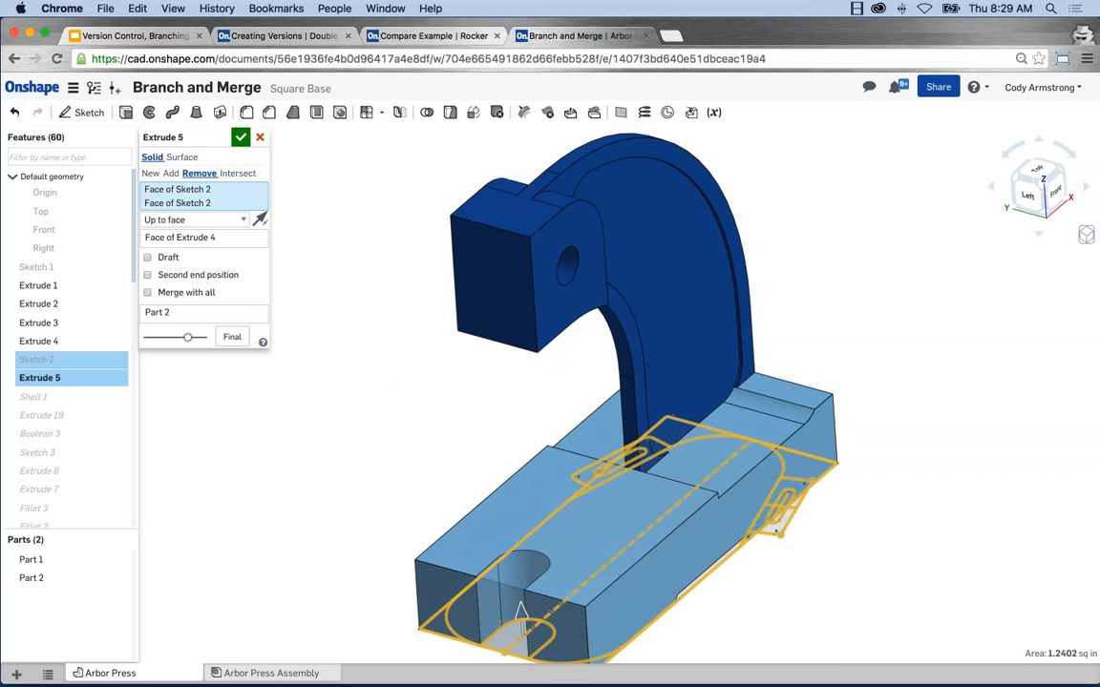
{"action": "left_click", "coordinate": [240, 138]}
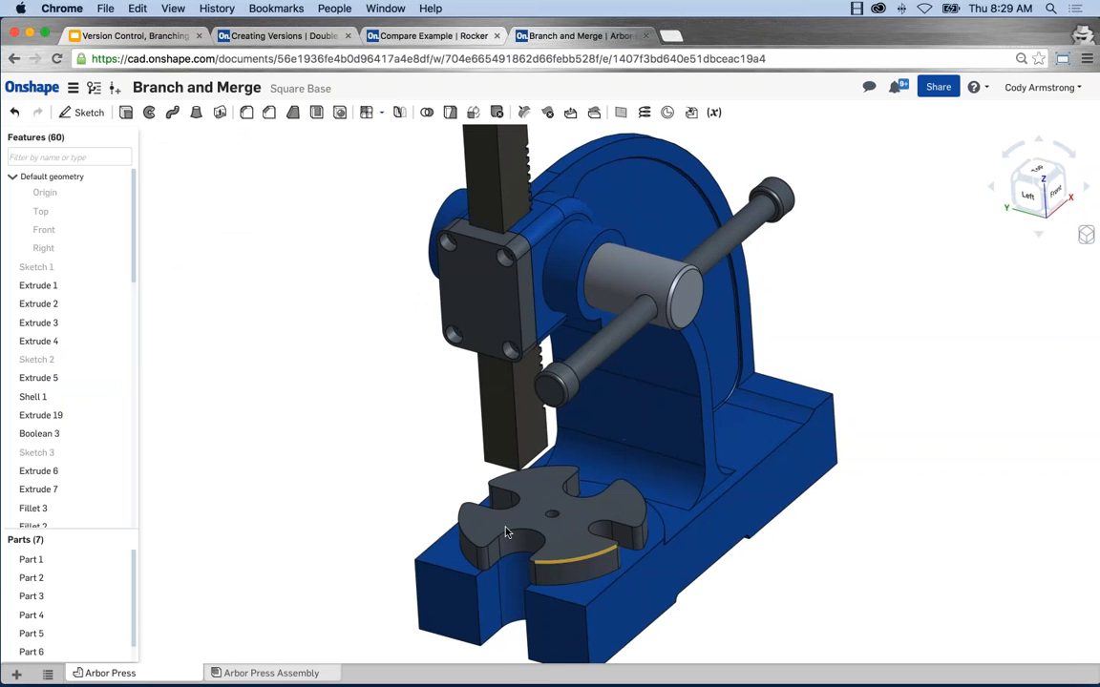
Step: Open the Base with Tabs workspace from the version history and close the history
{"action": "middle_click_drag", "start_coordinate": [370, 400], "coordinate": [350, 391]}
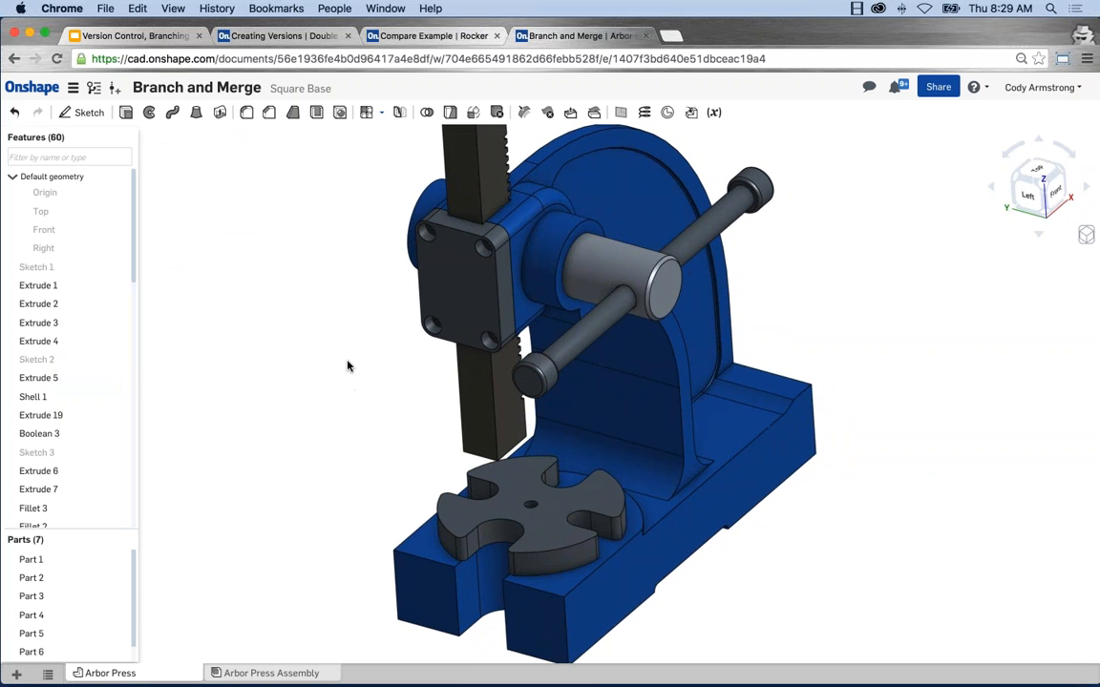
{"action": "mouse_move", "coordinate": [334, 335]}
{"action": "right_mouse_down"}
{"action": "mouse_move", "coordinate": [373, 330]}
{"action": "mouse_move", "coordinate": [361, 275]}
{"action": "mouse_move", "coordinate": [364, 374]}
{"action": "mouse_move", "coordinate": [351, 405]}
{"action": "mouse_move", "coordinate": [359, 381]}
{"action": "mouse_move", "coordinate": [388, 419]}
{"action": "mouse_move", "coordinate": [393, 393]}
{"action": "mouse_move", "coordinate": [382, 412]}
{"action": "right_mouse_up"}
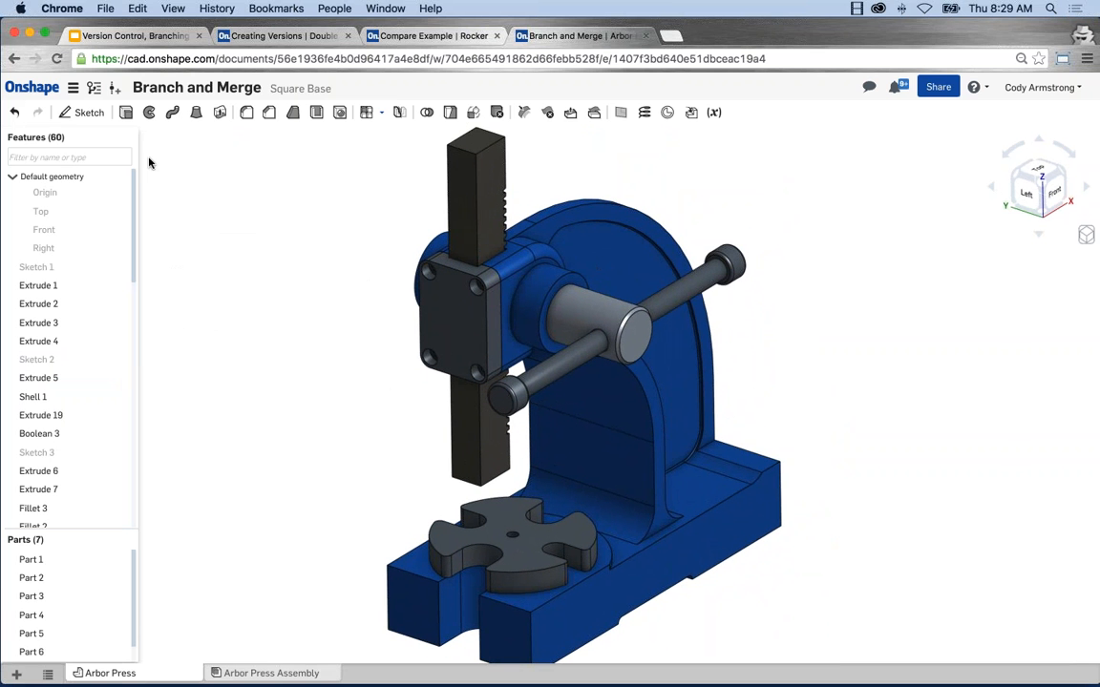
{"action": "left_click", "coordinate": [94, 89]}
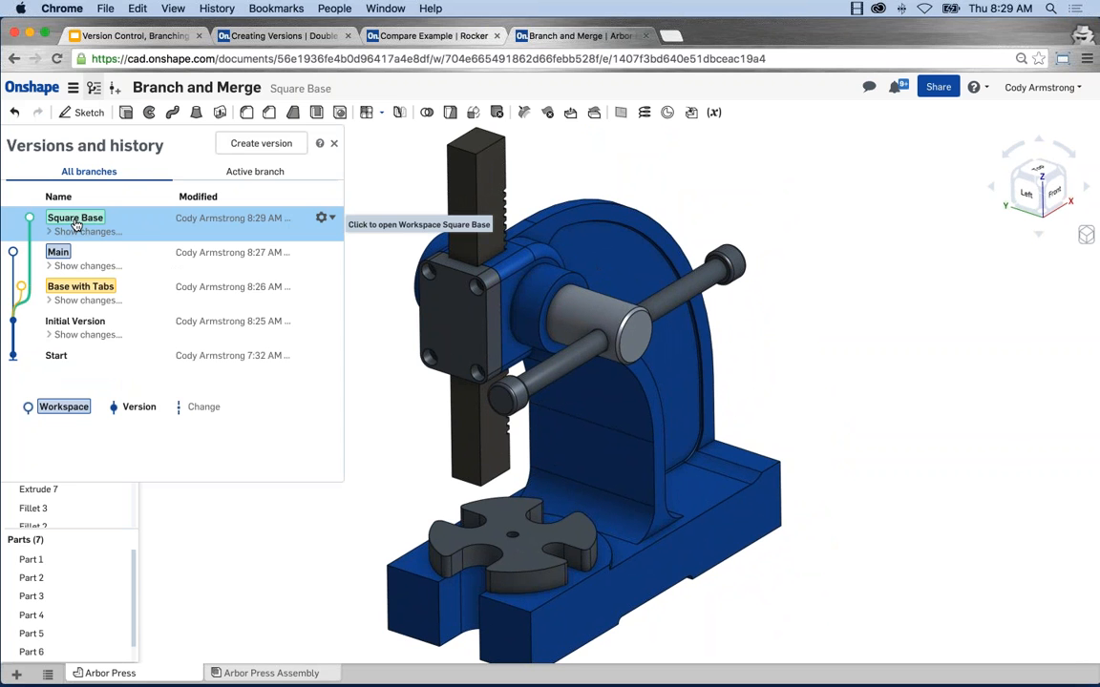
{"action": "left_click", "coordinate": [143, 290]}
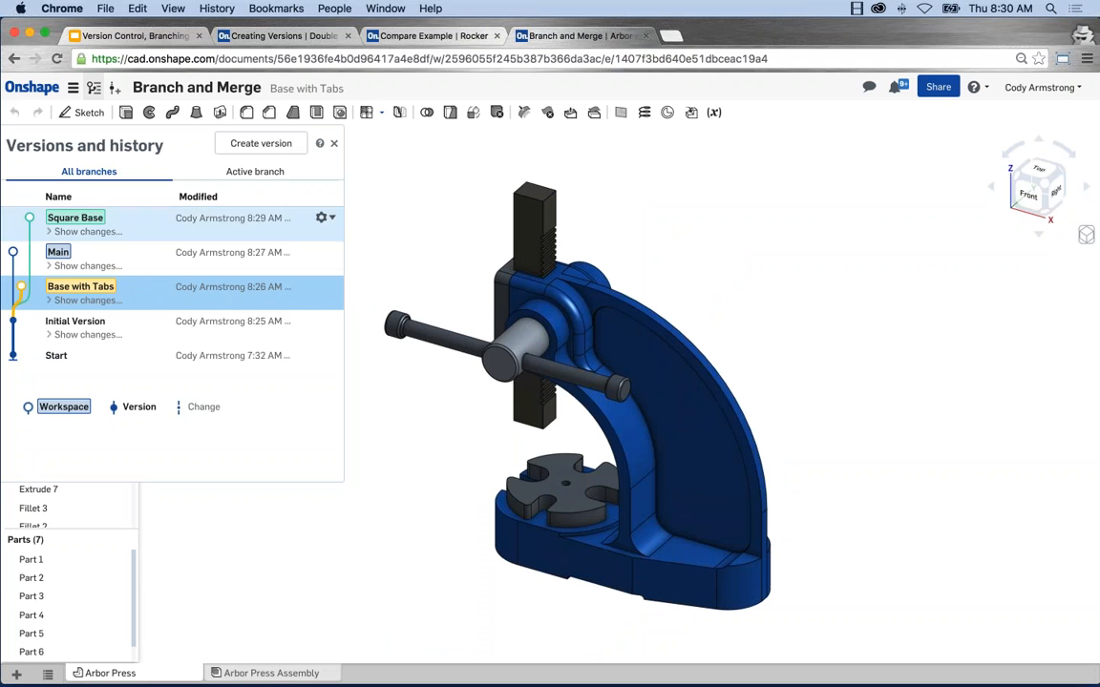
{"action": "left_click", "coordinate": [334, 145]}
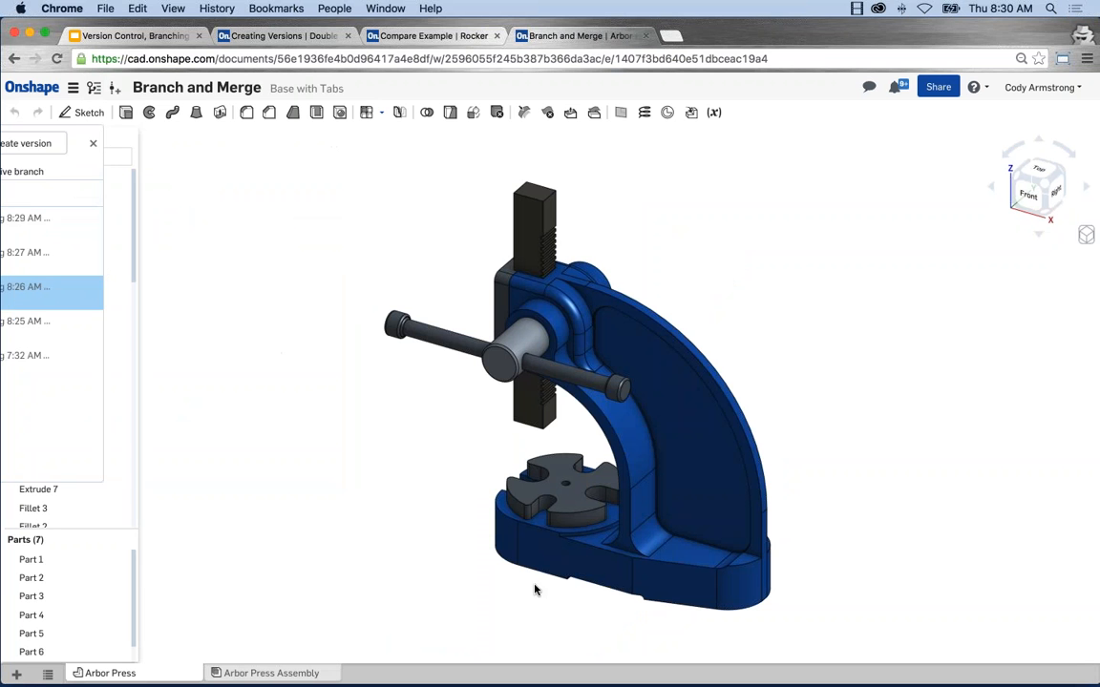
Step: Show Sketch 2 and roll the feature list back to directly after Extrude 5
{"action": "right_click_drag", "start_coordinate": [448, 511], "coordinate": [536, 529]}
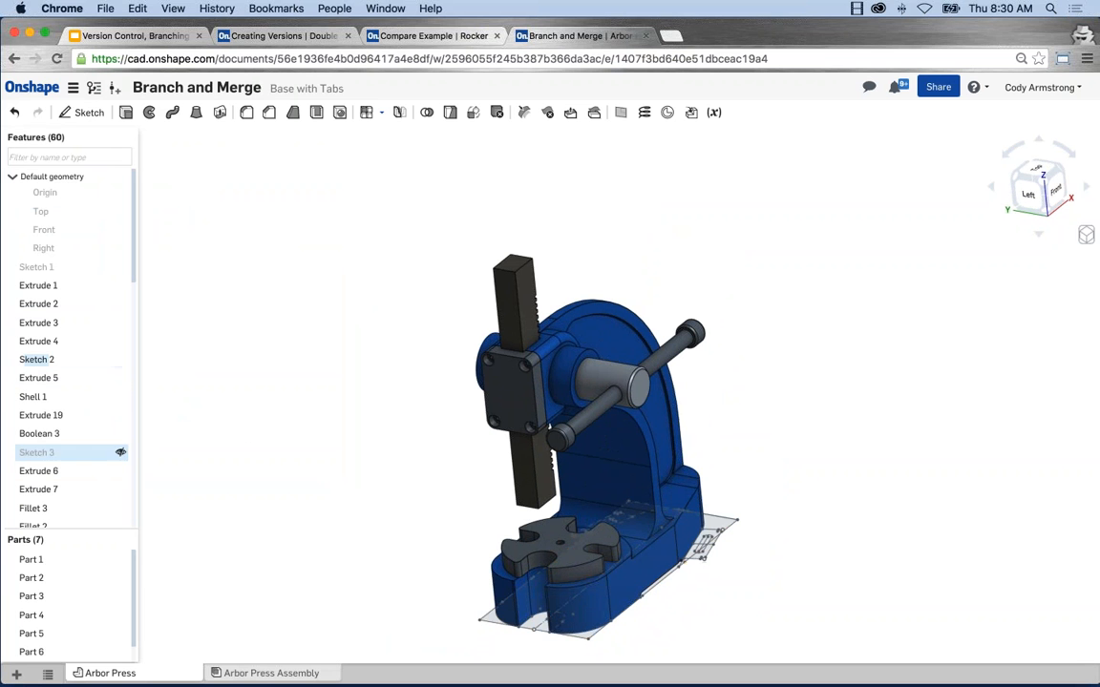
{"action": "right_click", "coordinate": [56, 379]}
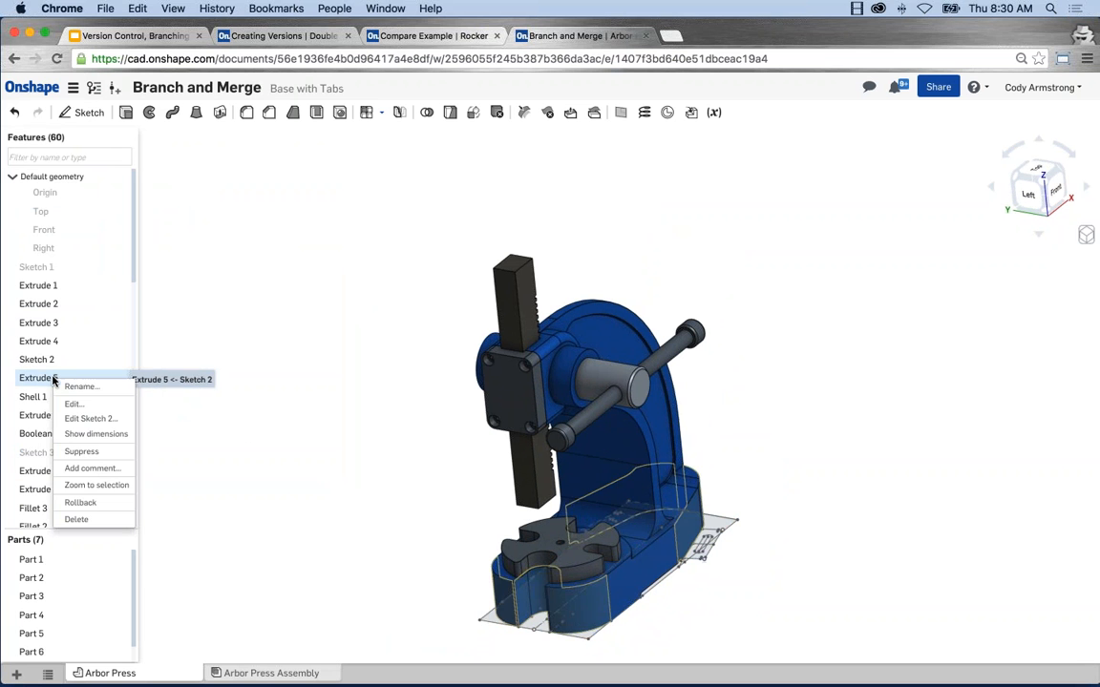
{"action": "left_click", "coordinate": [80, 502]}
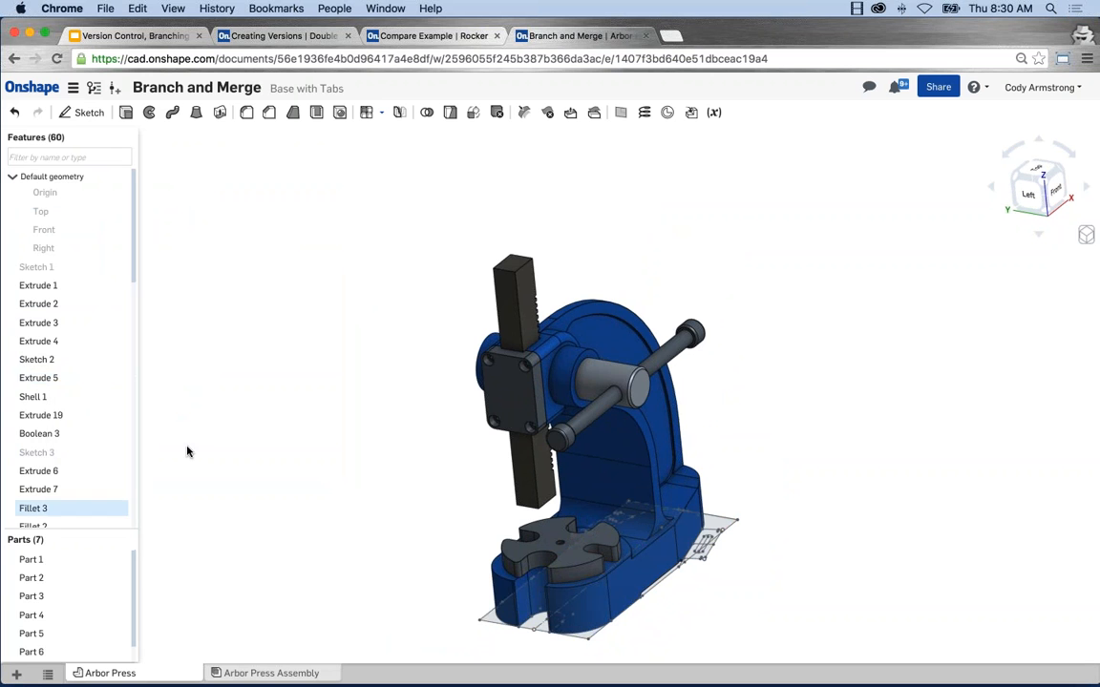
{"action": "left_click_drag", "start_coordinate": [98, 376], "coordinate": [96, 393]}
{"action": "right_click_drag", "start_coordinate": [348, 432], "coordinate": [320, 377]}
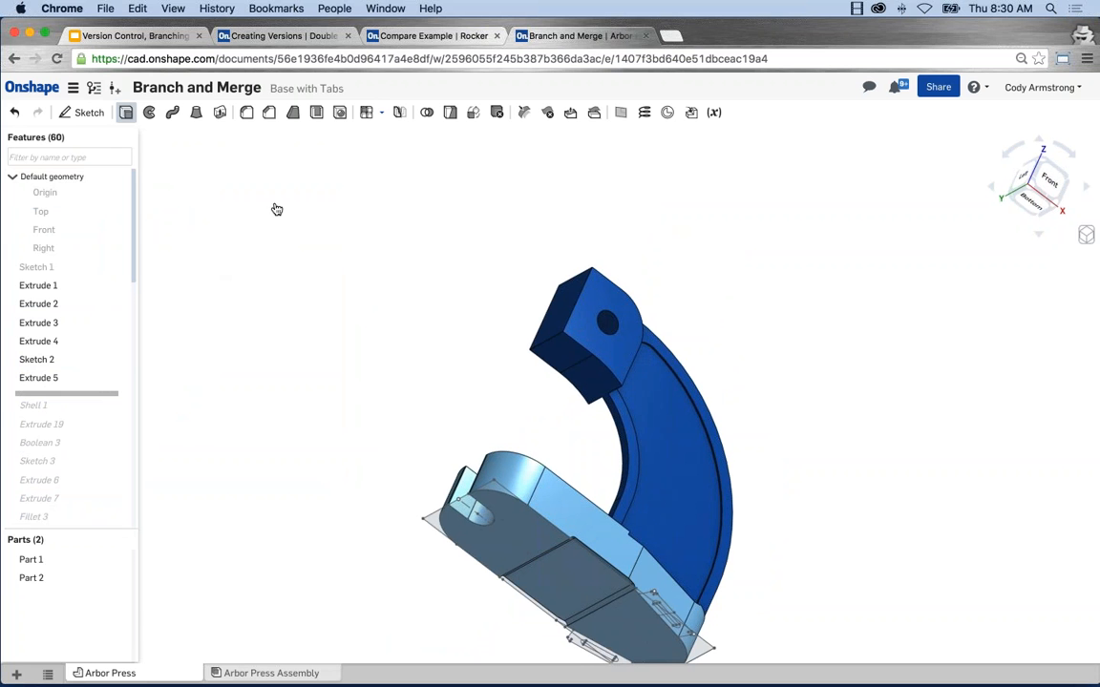
Step: Start a new solid extrude from the four Sketch 2 regions that form one slotted tab beside the base
{"action": "left_click", "coordinate": [125, 112]}
{"action": "middle_click_drag", "start_coordinate": [430, 380], "coordinate": [402, 323]}
{"action": "right_click_drag", "start_coordinate": [408, 378], "coordinate": [427, 248]}
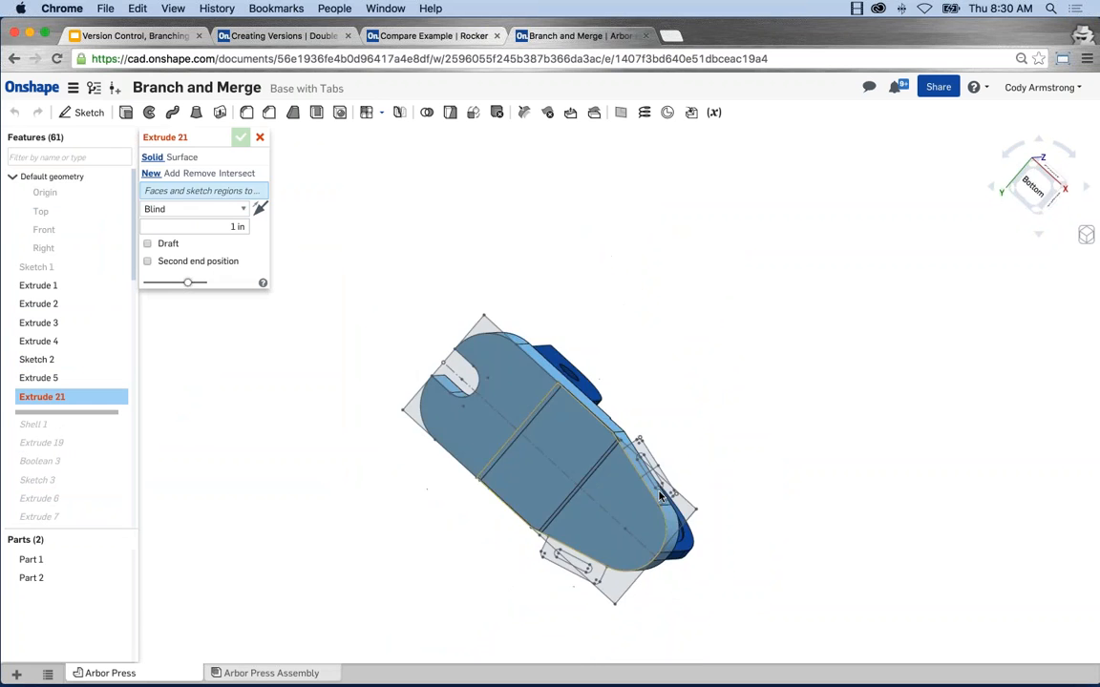
{"action": "scroll", "coordinate": [659, 496], "scroll_direction": "up", "scroll_amount": 5}
{"action": "scroll", "coordinate": [659, 496], "scroll_direction": "up", "scroll_amount": 3}
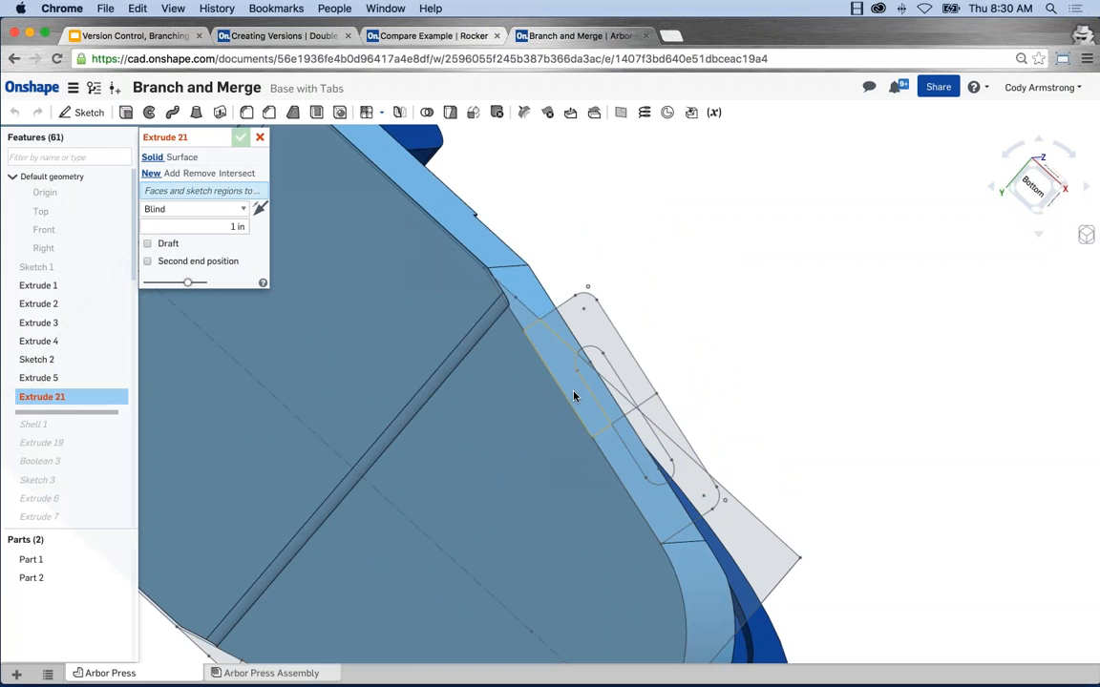
{"action": "left_click", "coordinate": [578, 329]}
{"action": "left_click", "coordinate": [565, 419]}
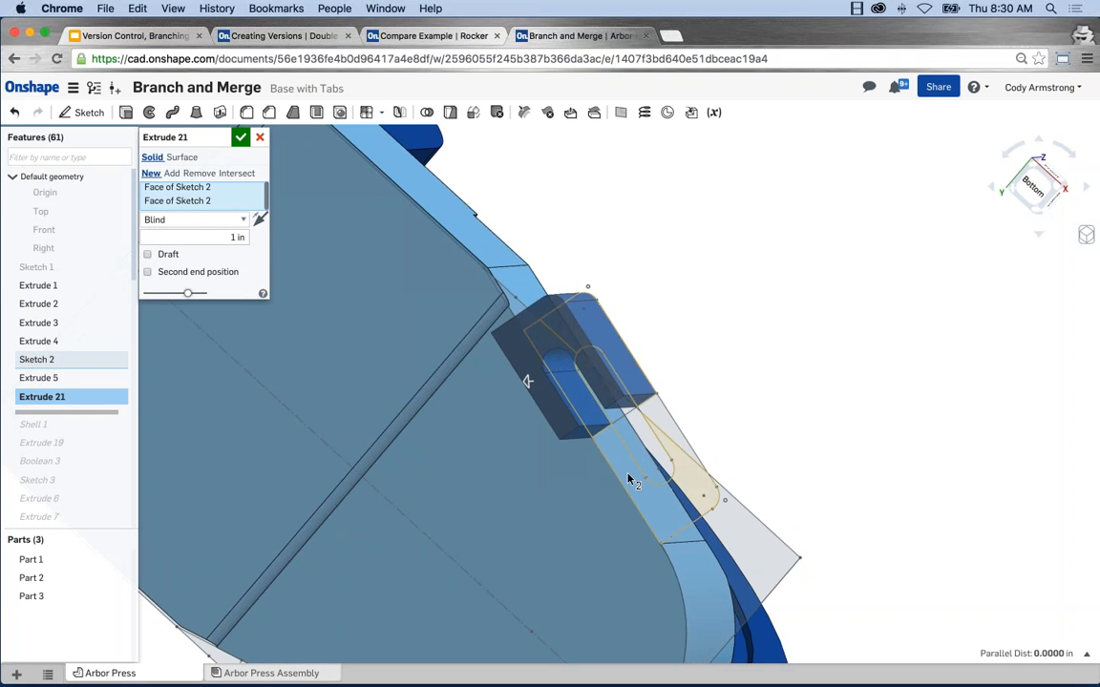
{"action": "left_click", "coordinate": [527, 381]}
{"action": "left_click", "coordinate": [527, 381]}
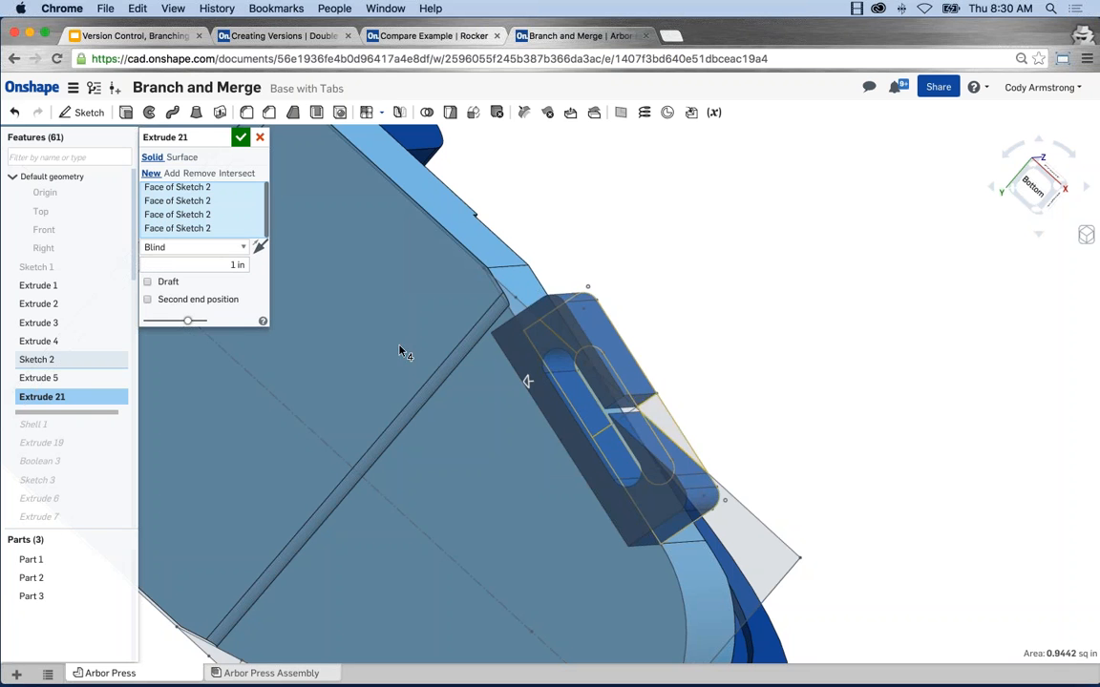
Step: Set the tab extrude to add to Part 2 in the flipped direction, include the base profile region, and set the depth to 0.25 in
{"action": "left_click", "coordinate": [260, 247]}
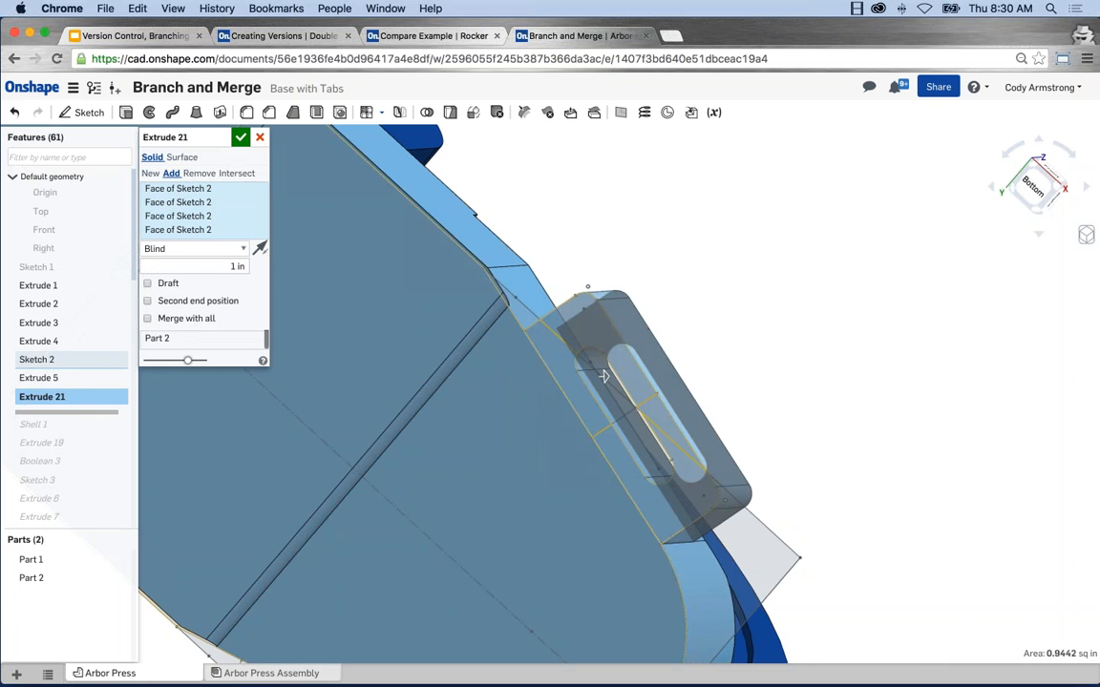
{"action": "left_click", "coordinate": [604, 376]}
{"action": "scroll", "coordinate": [549, 434], "scroll_direction": "down", "scroll_amount": 2}
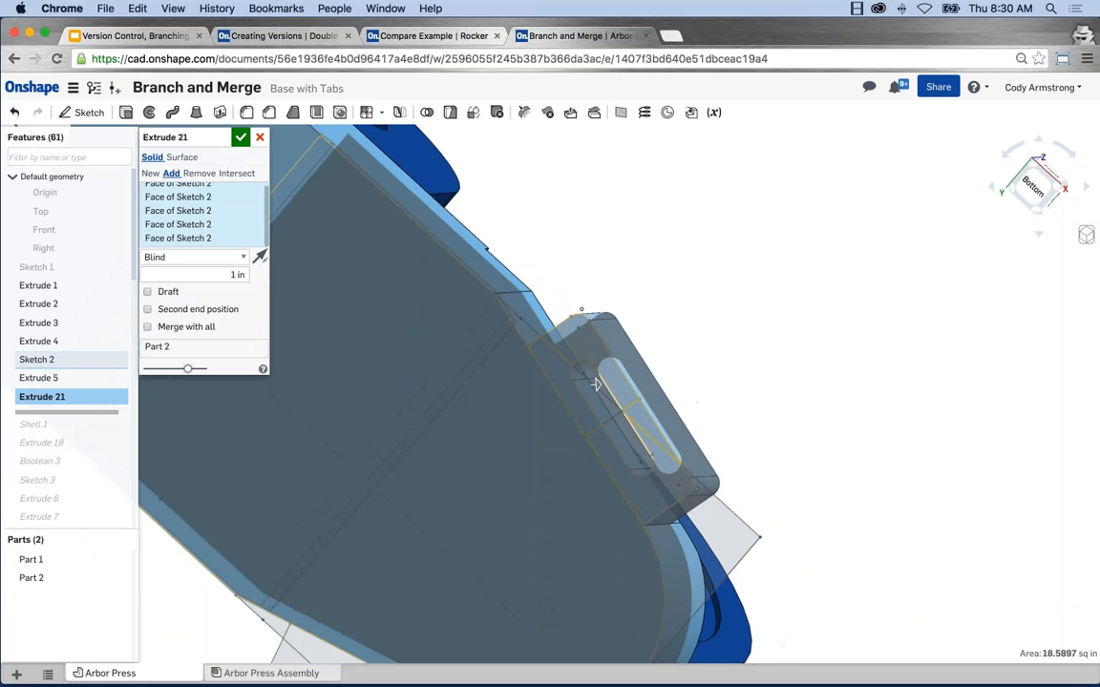
{"action": "type", "text": ".125"}
{"action": "scroll", "coordinate": [431, 325], "scroll_direction": "down", "scroll_amount": 1}
{"action": "scroll", "coordinate": [430, 319], "scroll_direction": "down", "scroll_amount": 2}
{"action": "middle_click_drag", "start_coordinate": [411, 405], "coordinate": [463, 383]}
{"action": "type", "text": ".25"}
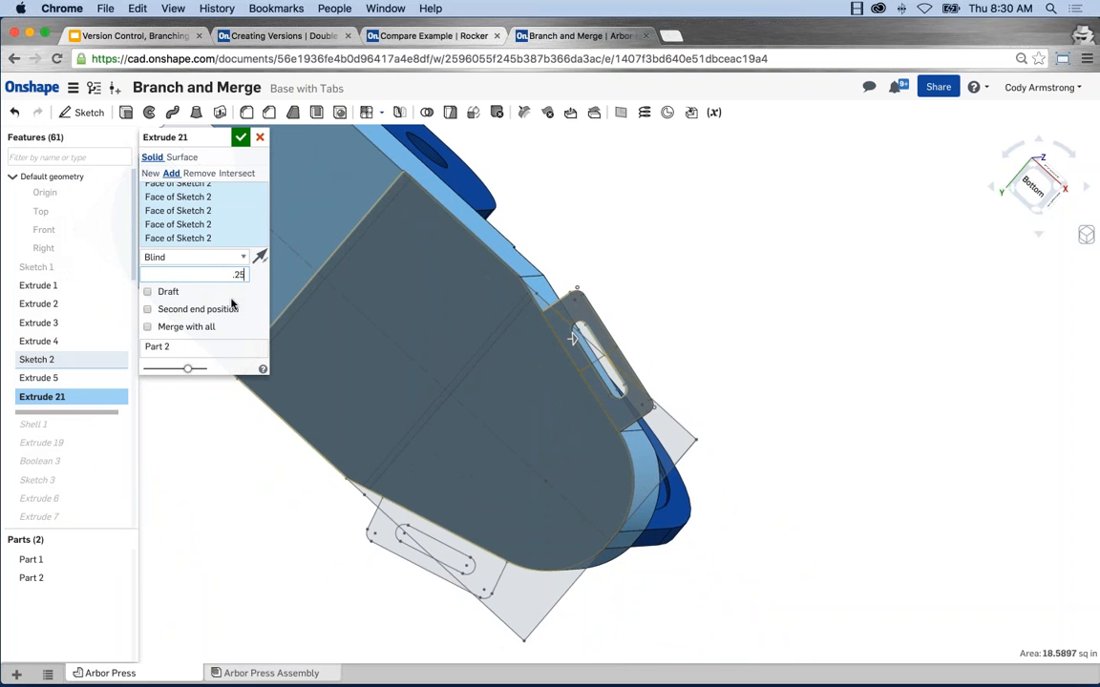
{"action": "key", "text": "Return"}
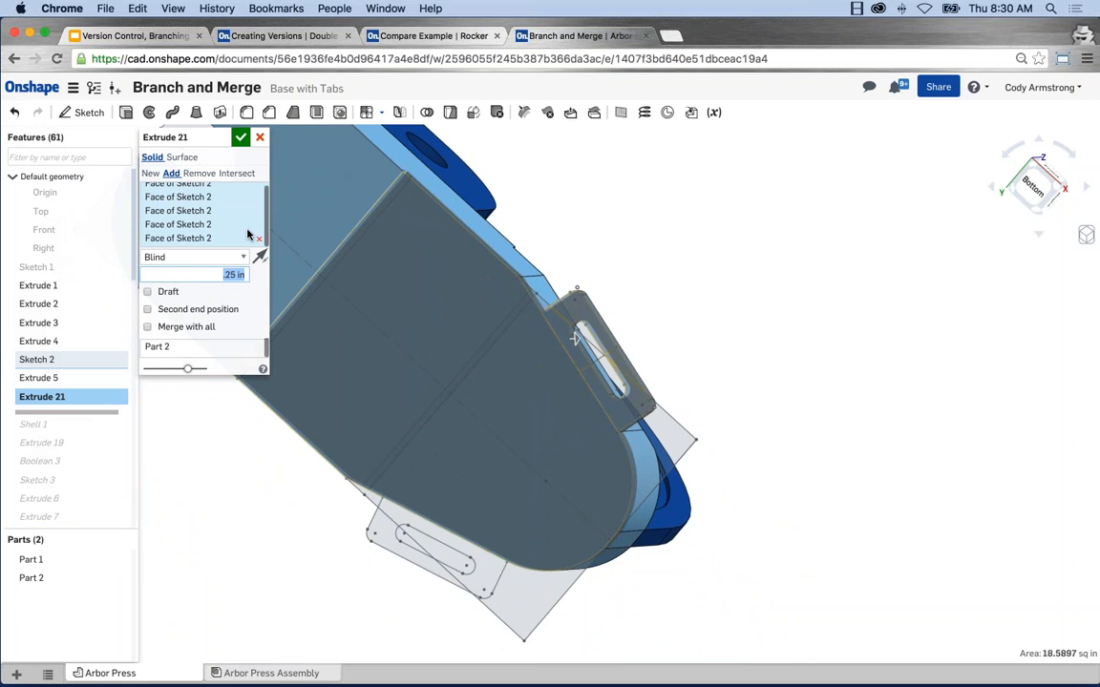
Step: Replace the base profile region in the tab extrude with the Sketch 2 regions of the opposite slotted tab and finish the extrude
{"action": "left_click", "coordinate": [417, 291]}
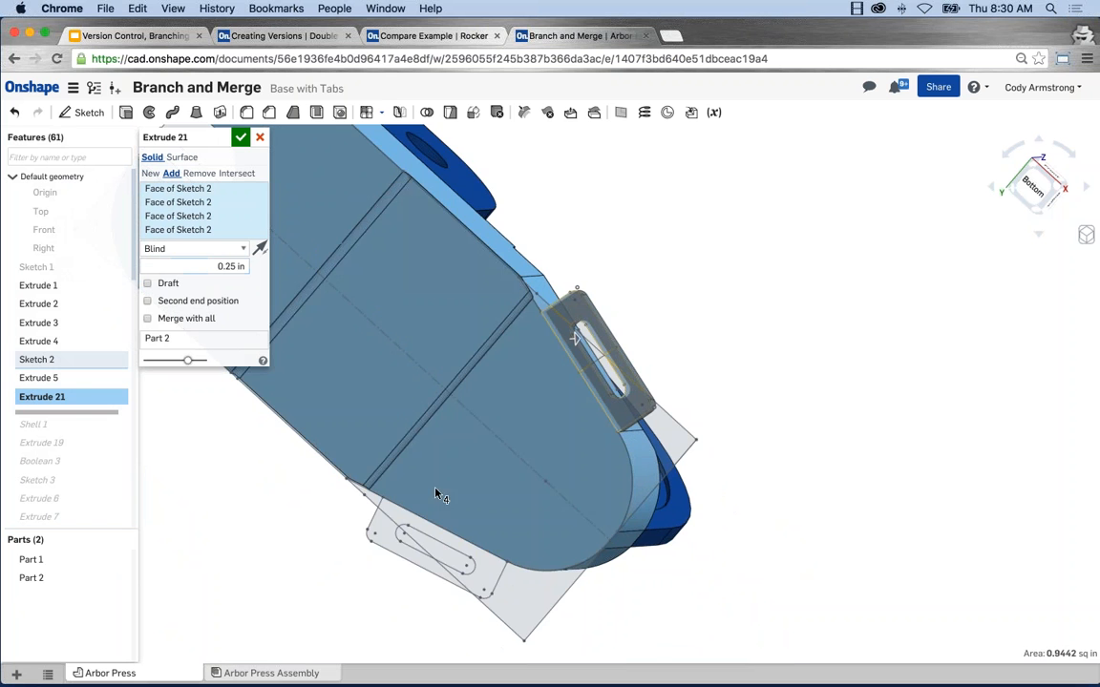
{"action": "scroll", "coordinate": [434, 580], "scroll_direction": "up", "scroll_amount": 2}
{"action": "left_click", "coordinate": [492, 569]}
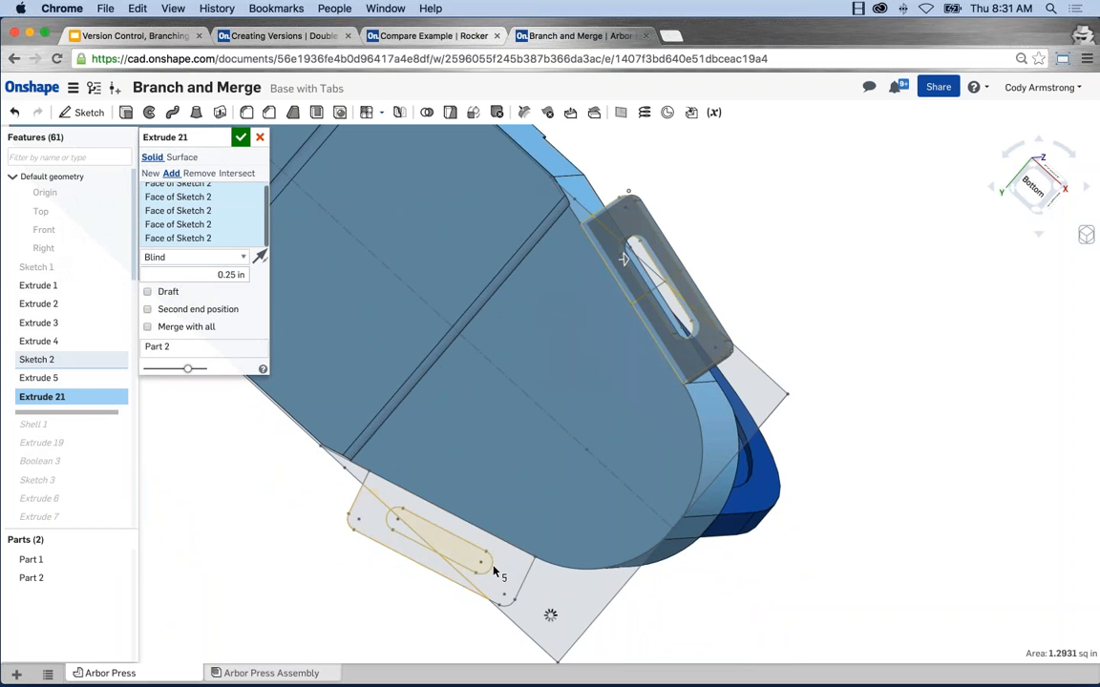
{"action": "left_click", "coordinate": [401, 514]}
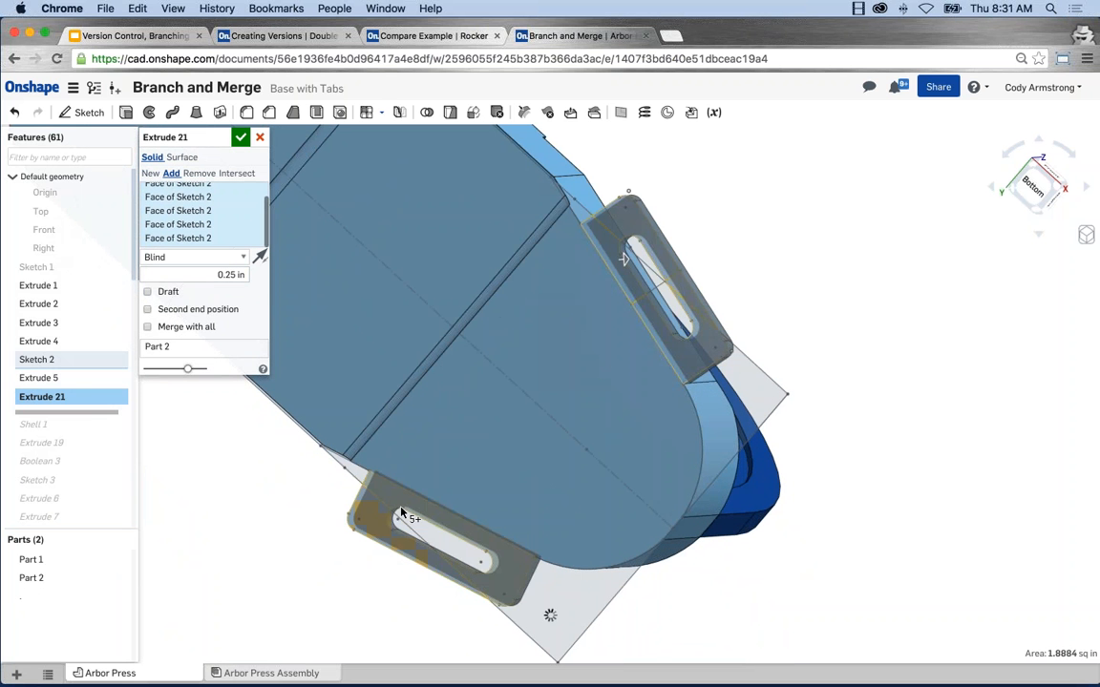
{"action": "right_click_drag", "start_coordinate": [419, 496], "coordinate": [524, 532]}
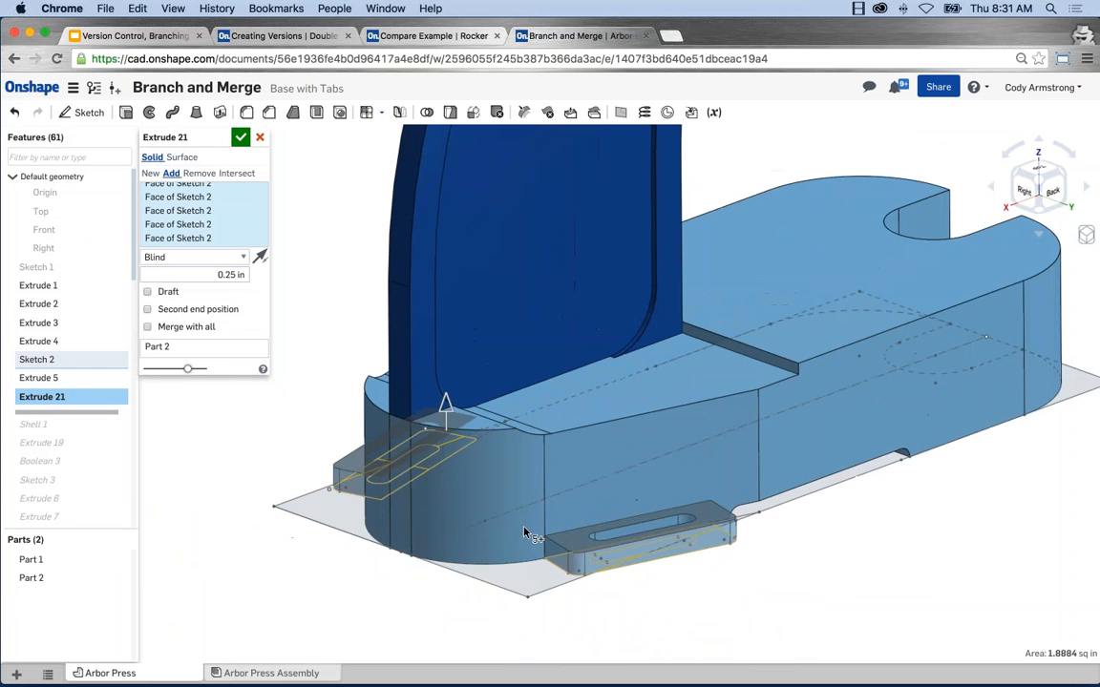
{"action": "left_click", "coordinate": [240, 138]}
{"action": "right_click_drag", "start_coordinate": [275, 383], "coordinate": [449, 406]}
{"action": "scroll", "coordinate": [564, 392], "scroll_direction": "down", "scroll_amount": 5}
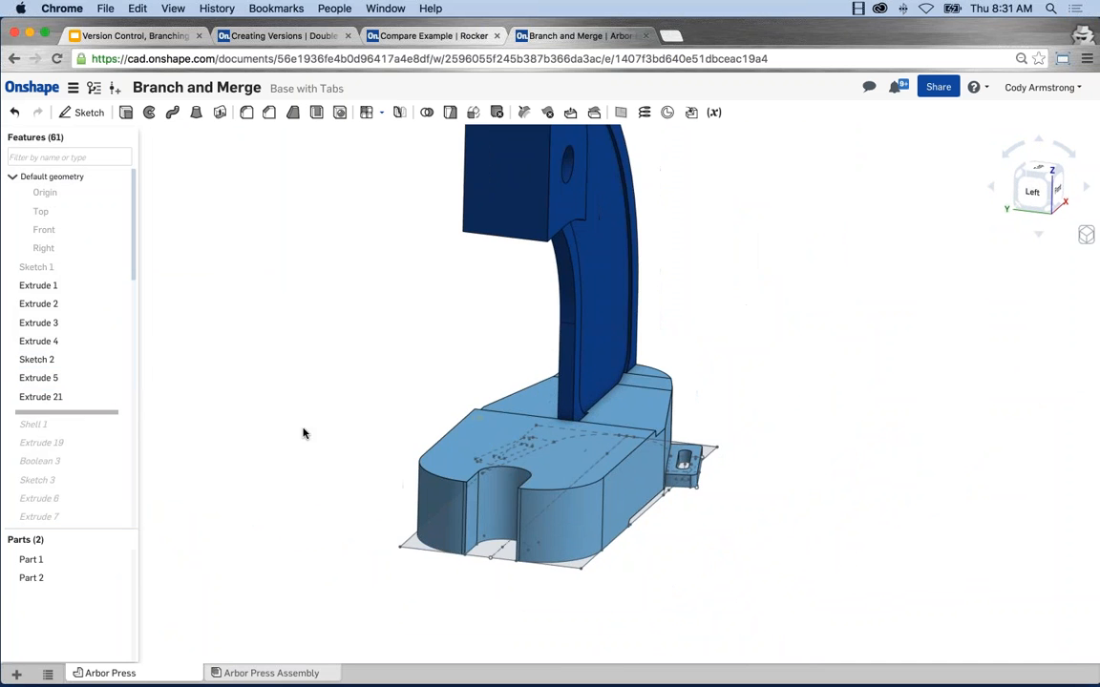
Step: Roll the feature list forward to its end and hide Sketch 2
{"action": "right_click", "coordinate": [95, 416]}
{"action": "left_click", "coordinate": [125, 421]}
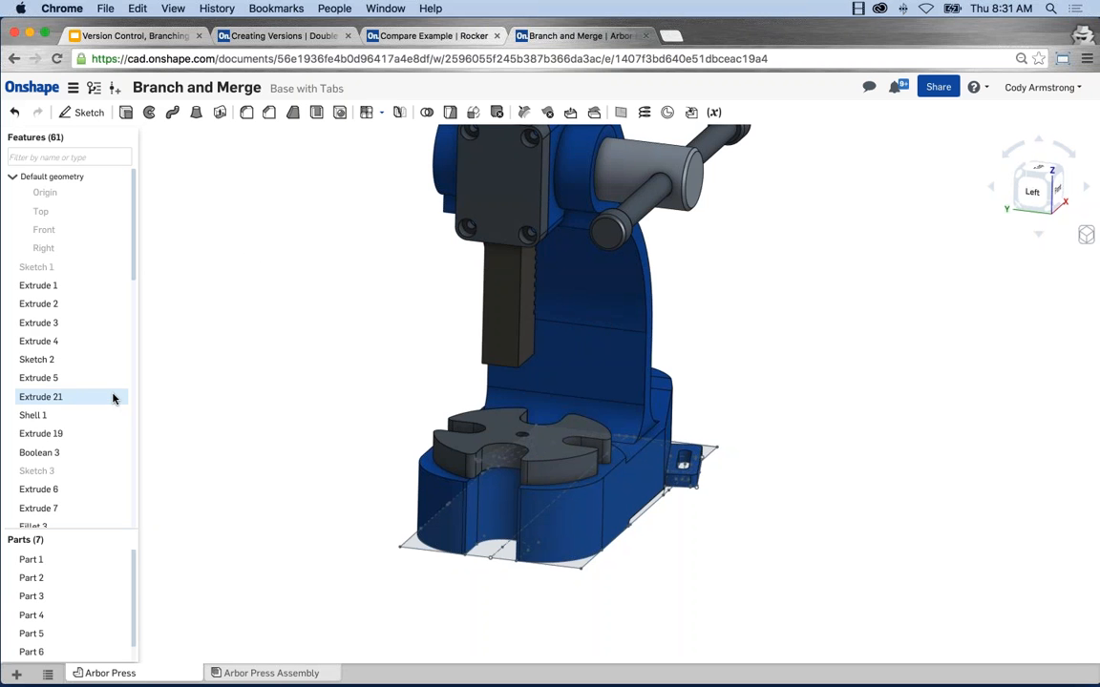
{"action": "left_click", "coordinate": [121, 364]}
{"action": "mouse_move", "coordinate": [286, 408]}
{"action": "right_mouse_down"}
{"action": "mouse_move", "coordinate": [312, 414]}
{"action": "mouse_move", "coordinate": [370, 358]}
{"action": "mouse_move", "coordinate": [389, 421]}
{"action": "mouse_move", "coordinate": [422, 432]}
{"action": "mouse_move", "coordinate": [425, 409]}
{"action": "right_mouse_up"}
Step: Open the Square Base and Main workspaces in turn from the version history and inspect the arbor press base
{"action": "left_click", "coordinate": [93, 87]}
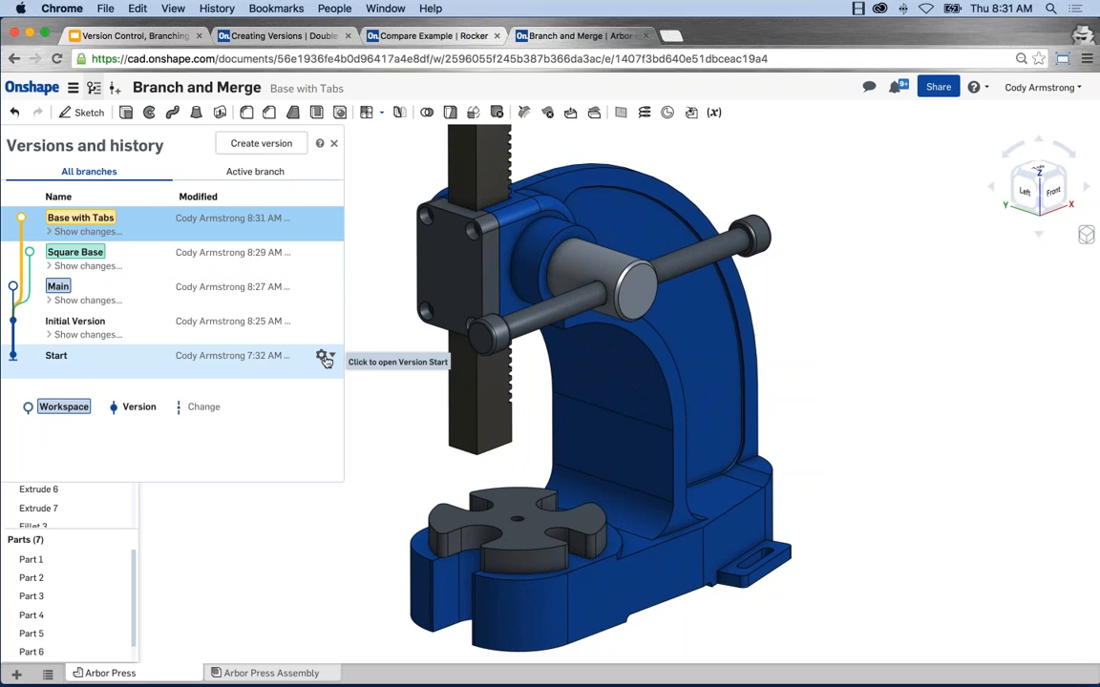
{"action": "left_click", "coordinate": [144, 264]}
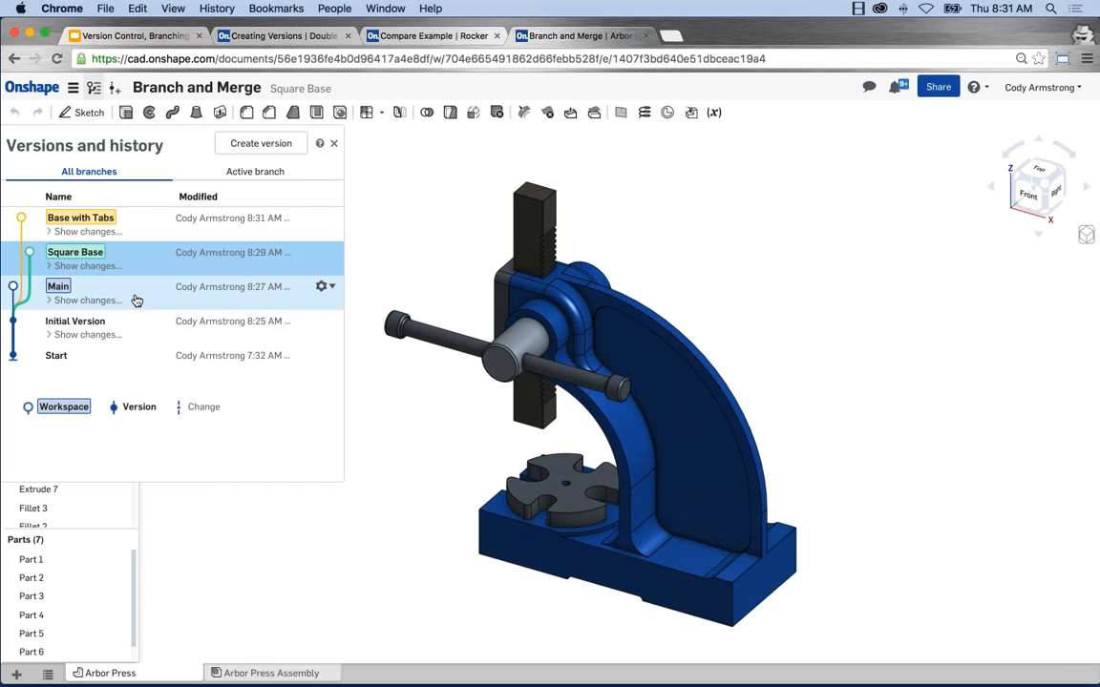
{"action": "left_click", "coordinate": [140, 297]}
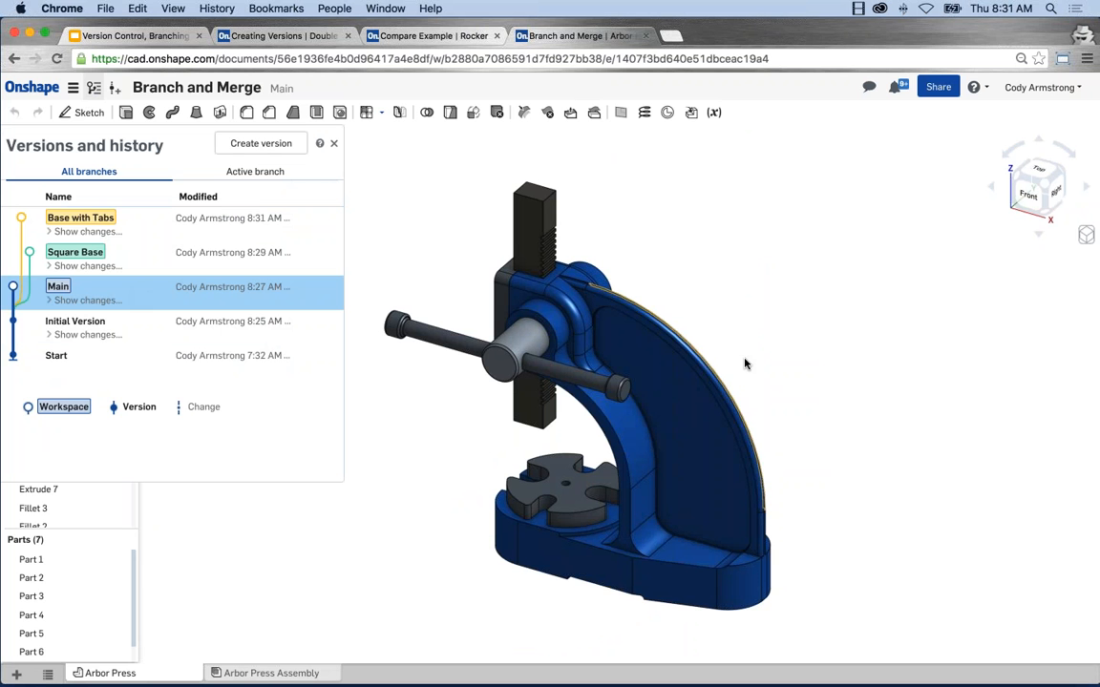
{"action": "right_click_drag", "start_coordinate": [744, 364], "coordinate": [847, 398]}
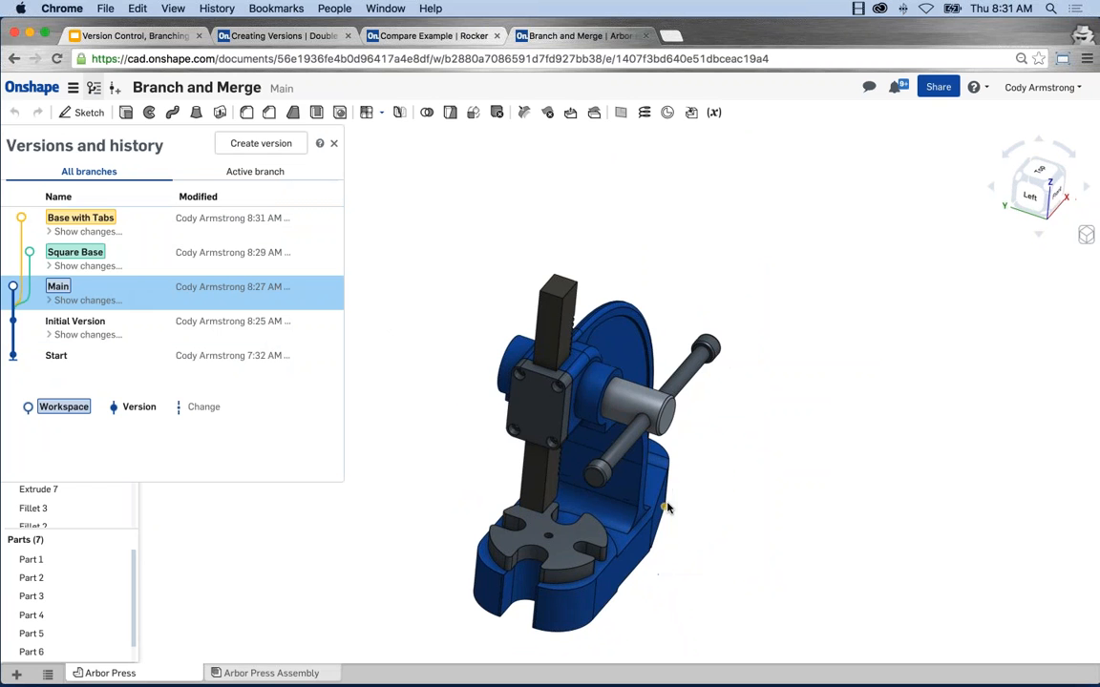
{"action": "right_click_drag", "start_coordinate": [667, 508], "coordinate": [711, 474]}
{"action": "scroll", "coordinate": [635, 427], "scroll_direction": "up", "scroll_amount": 3}
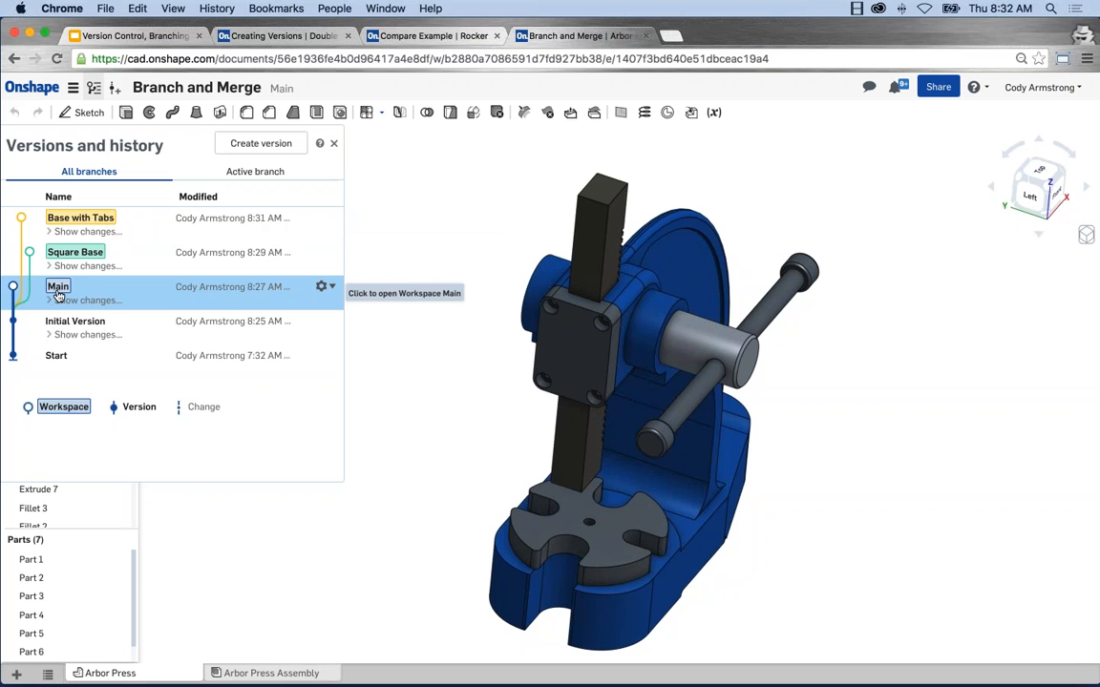
{"action": "middle_click_drag", "start_coordinate": [482, 318], "coordinate": [410, 320]}
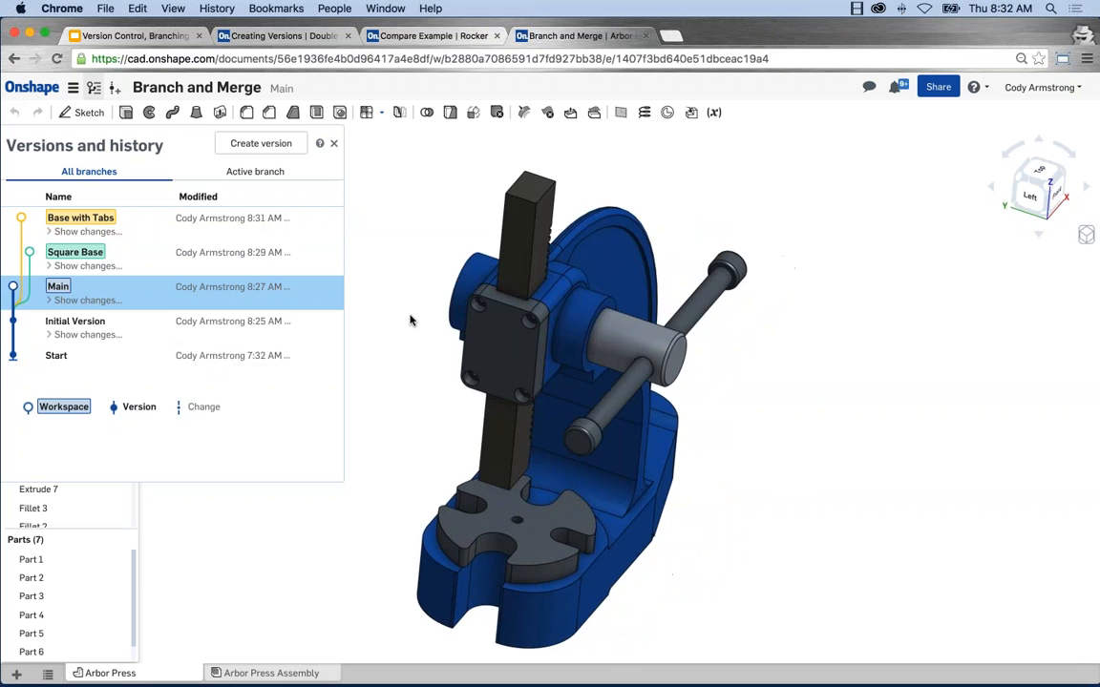
{"action": "scroll", "coordinate": [410, 320], "scroll_direction": "up", "scroll_amount": 1}
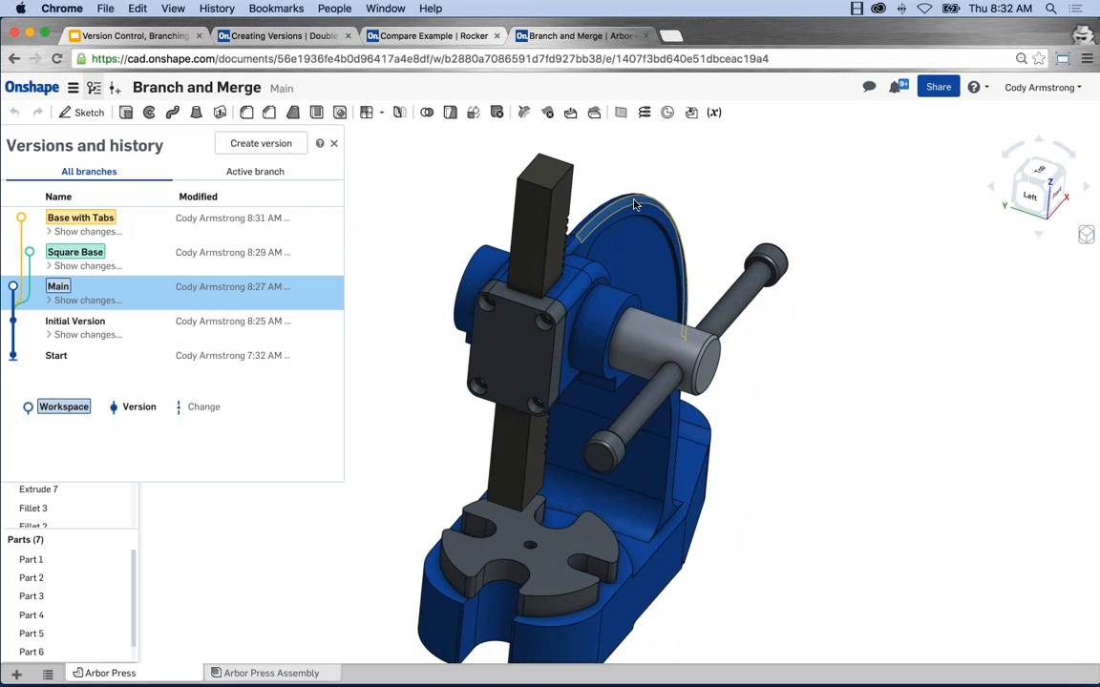
Step: Open the Base with Tabs workspace from the version history, view the press from its front-left side, and close the history
{"action": "left_click", "coordinate": [146, 224]}
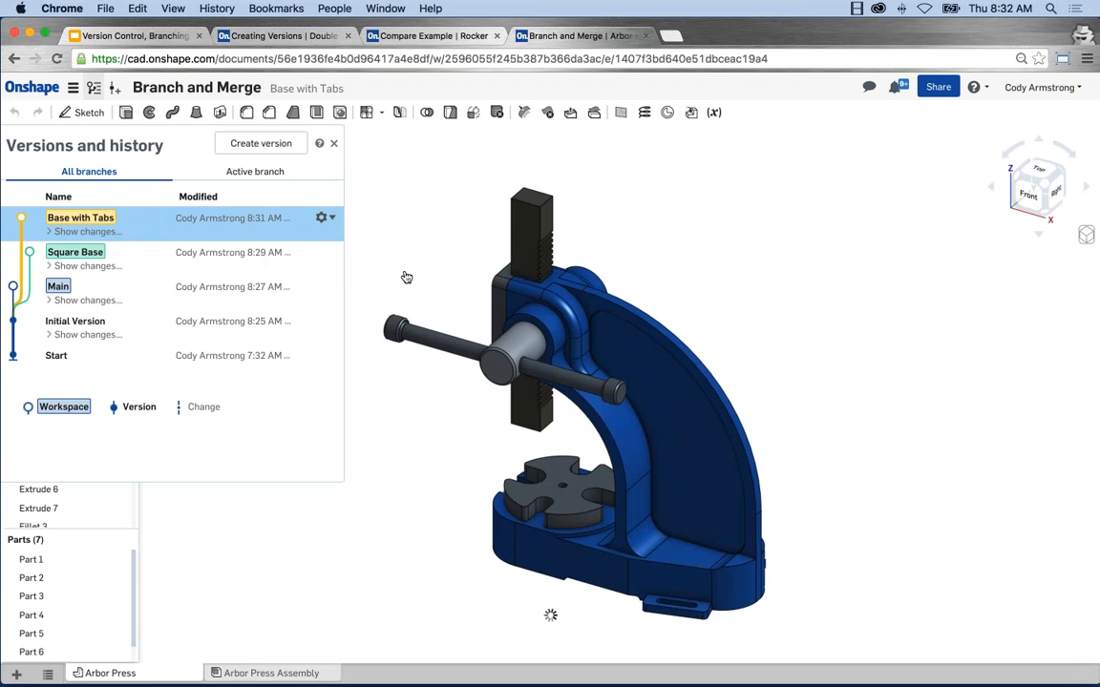
{"action": "right_click_drag", "start_coordinate": [444, 285], "coordinate": [458, 171]}
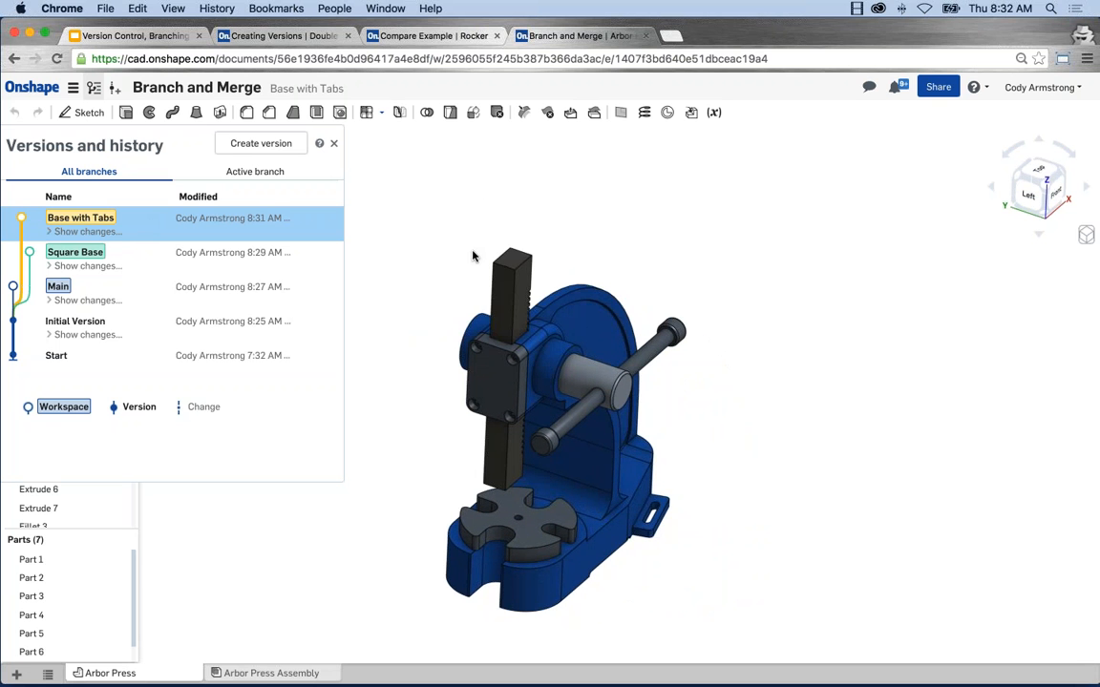
{"action": "middle_click_drag", "start_coordinate": [476, 252], "coordinate": [462, 229]}
{"action": "scroll", "coordinate": [546, 297], "scroll_direction": "up", "scroll_amount": 5}
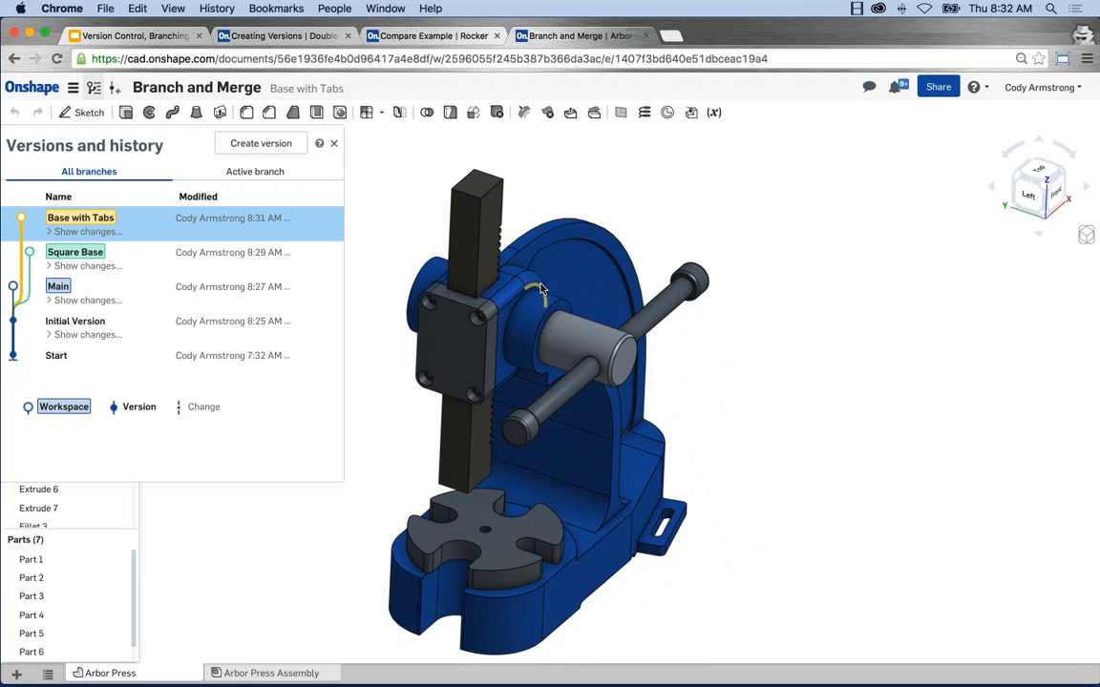
{"action": "scroll", "coordinate": [495, 248], "scroll_direction": "up", "scroll_amount": 2}
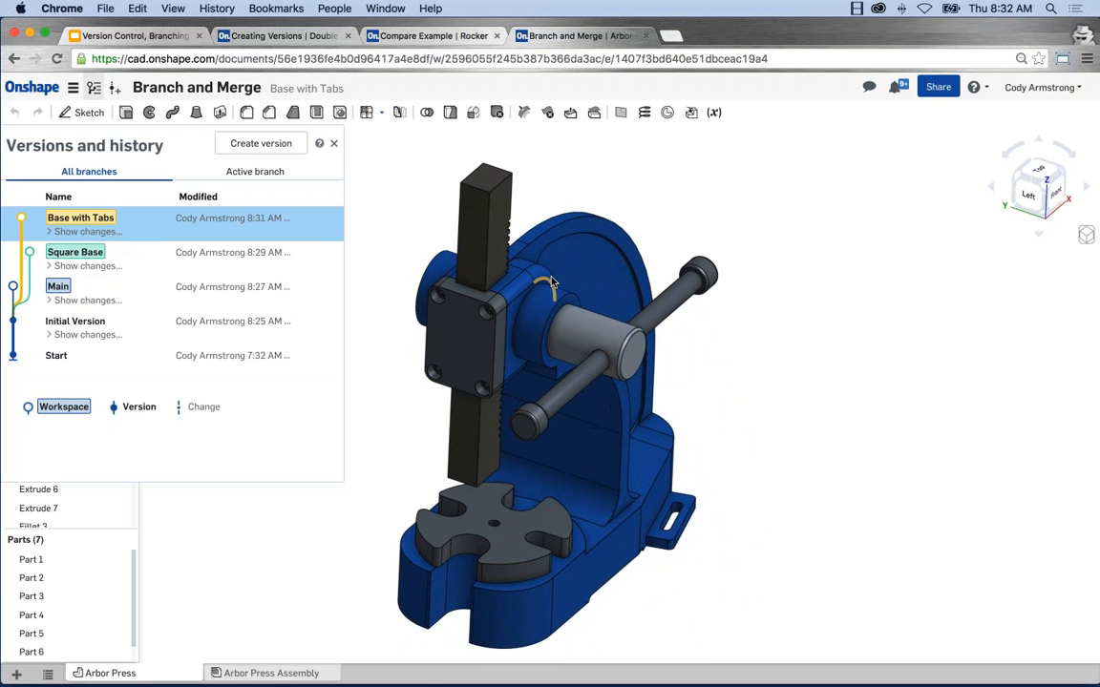
{"action": "middle_click_drag", "start_coordinate": [553, 181], "coordinate": [556, 163]}
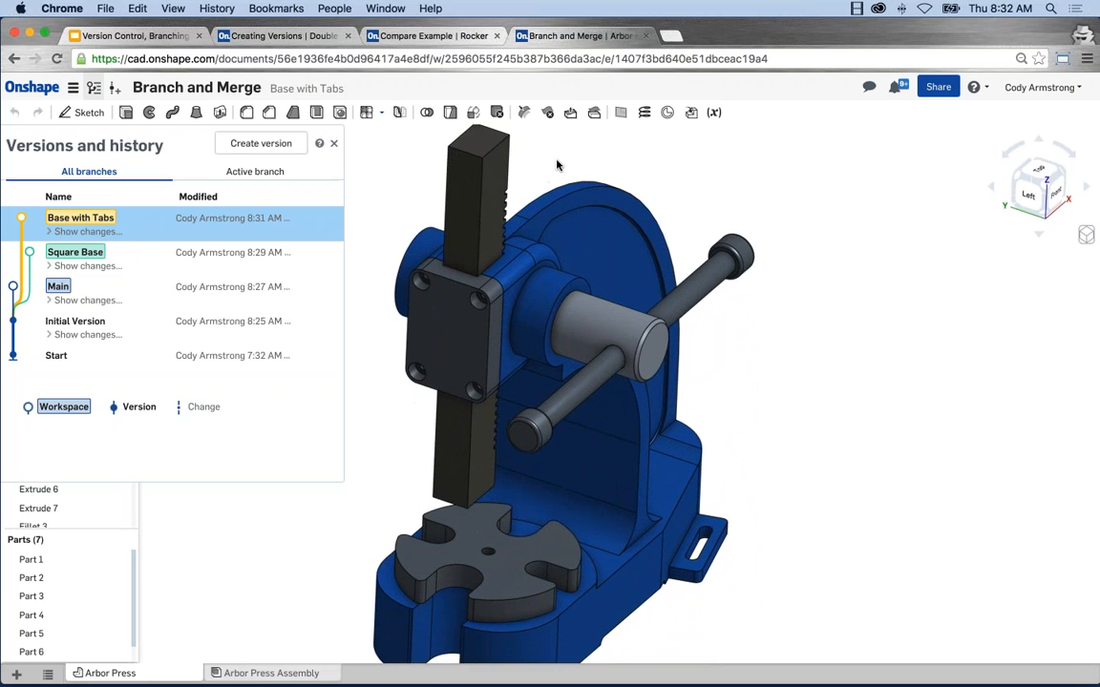
{"action": "left_click", "coordinate": [556, 164]}
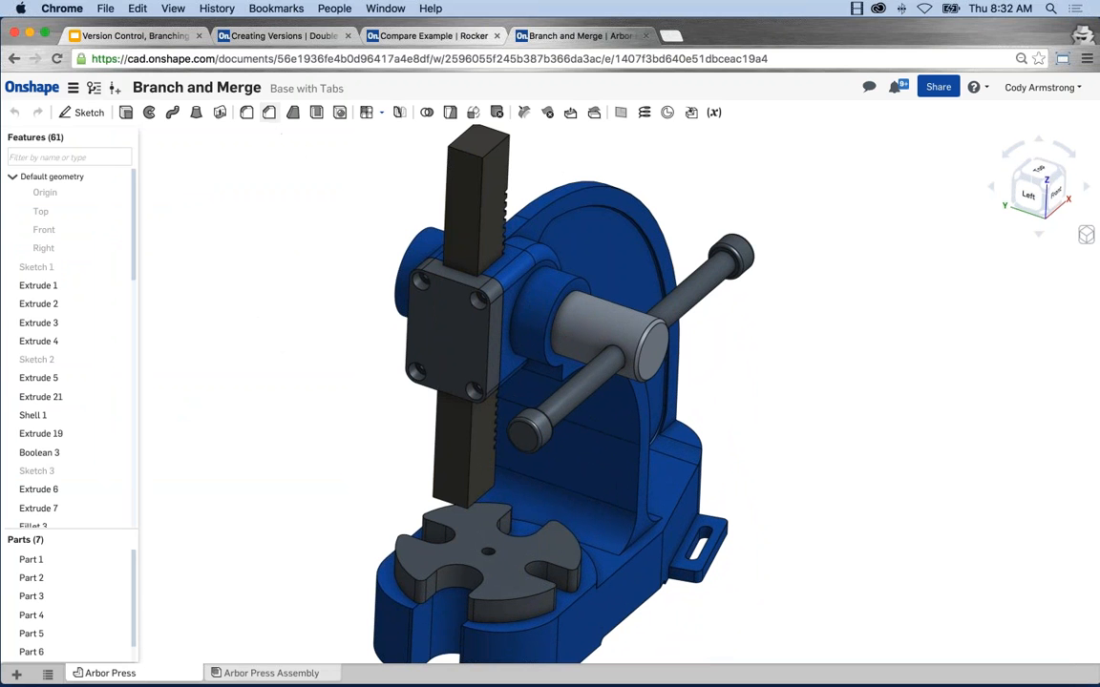
Step: Add a 0.125 in equal-distance chamfer to the two curved outer edges along the back of the press frame
{"action": "left_click", "coordinate": [269, 112]}
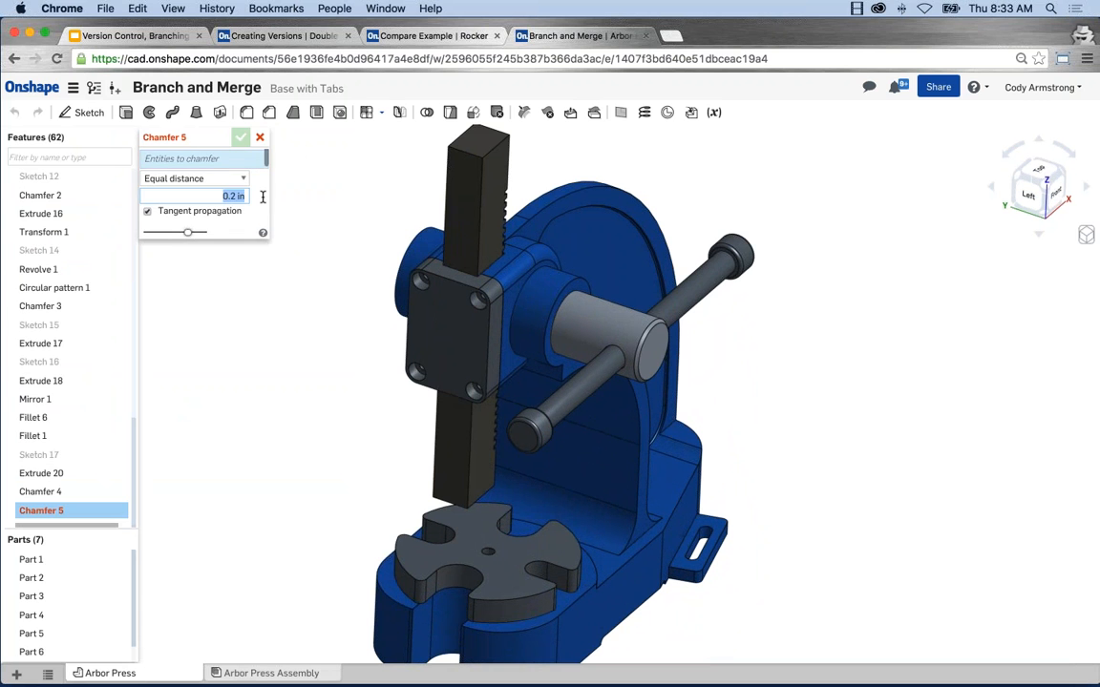
{"action": "type", "text": ".125"}
{"action": "key", "text": "Return"}
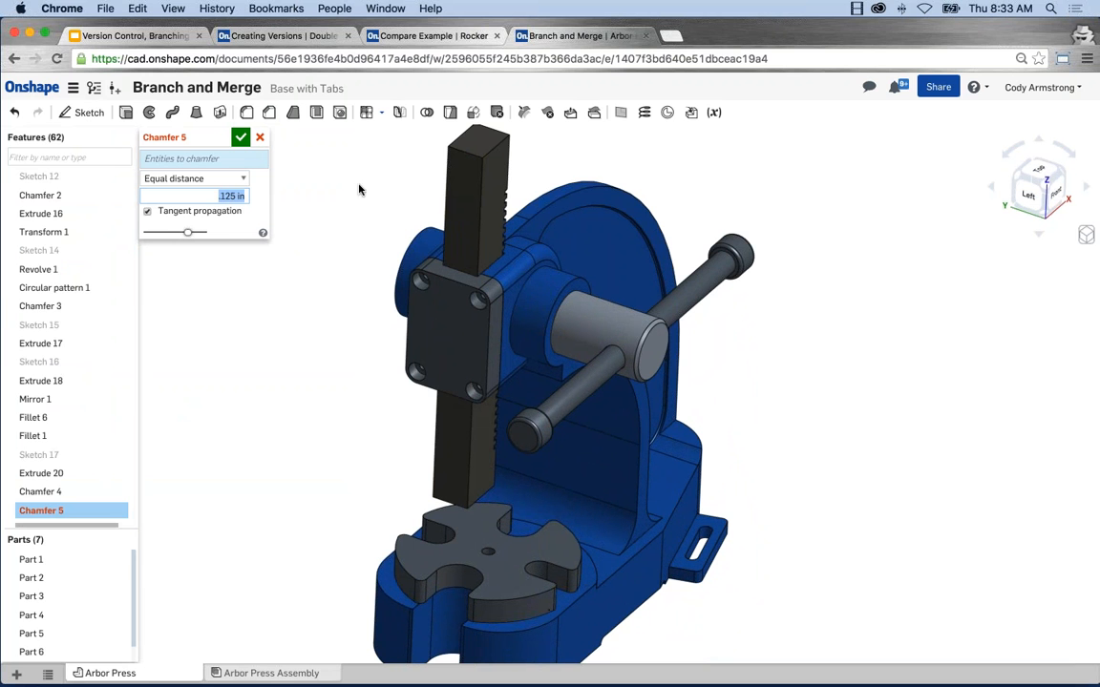
{"action": "left_click", "coordinate": [538, 201]}
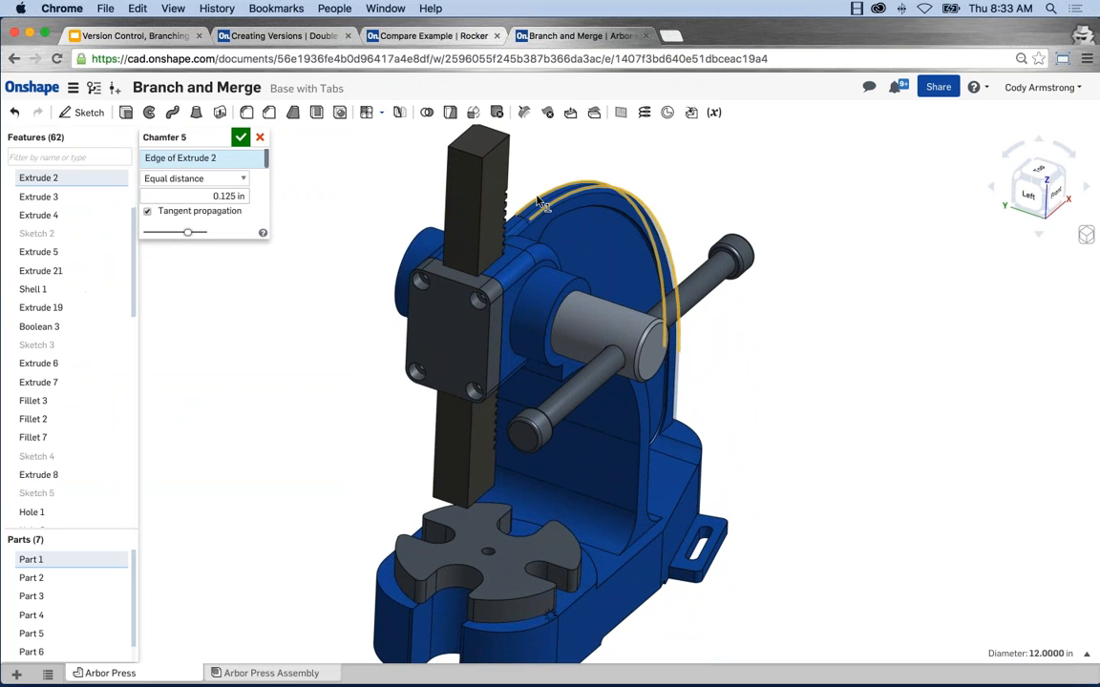
{"action": "left_click", "coordinate": [527, 211]}
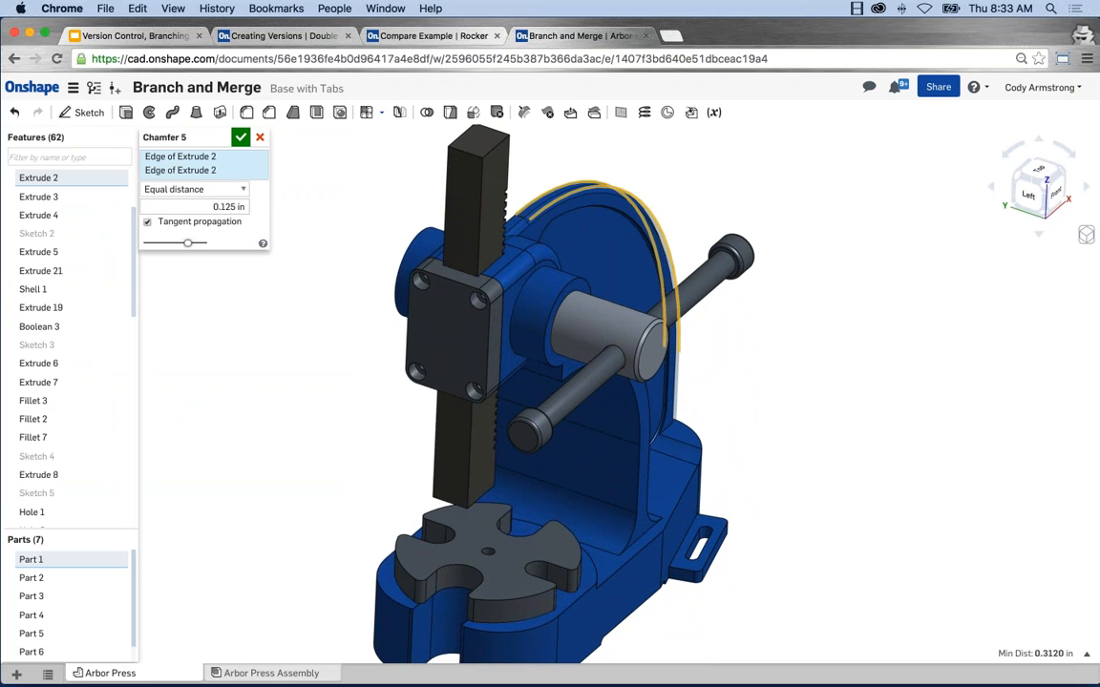
{"action": "left_click", "coordinate": [240, 139]}
{"action": "mouse_move", "coordinate": [360, 249]}
{"action": "right_mouse_down"}
{"action": "mouse_move", "coordinate": [368, 238]}
{"action": "mouse_move", "coordinate": [313, 226]}
{"action": "mouse_move", "coordinate": [209, 231]}
{"action": "mouse_move", "coordinate": [356, 236]}
{"action": "mouse_move", "coordinate": [356, 266]}
{"action": "mouse_move", "coordinate": [374, 277]}
{"action": "right_mouse_up"}
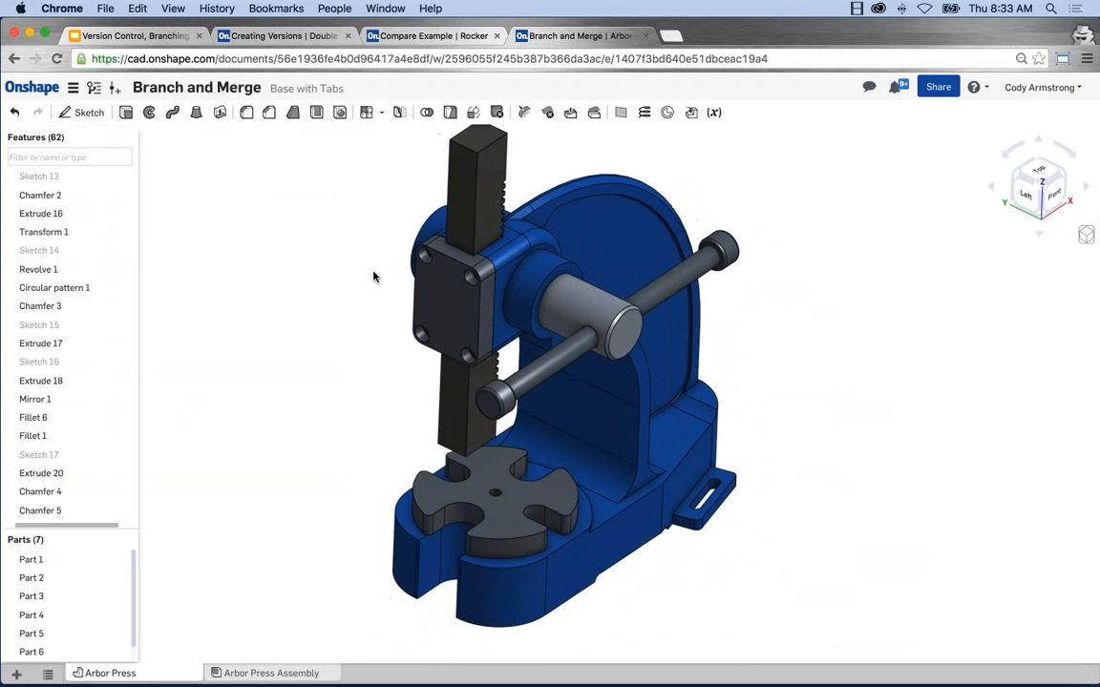
{"action": "middle_click_drag", "start_coordinate": [374, 277], "coordinate": [383, 296]}
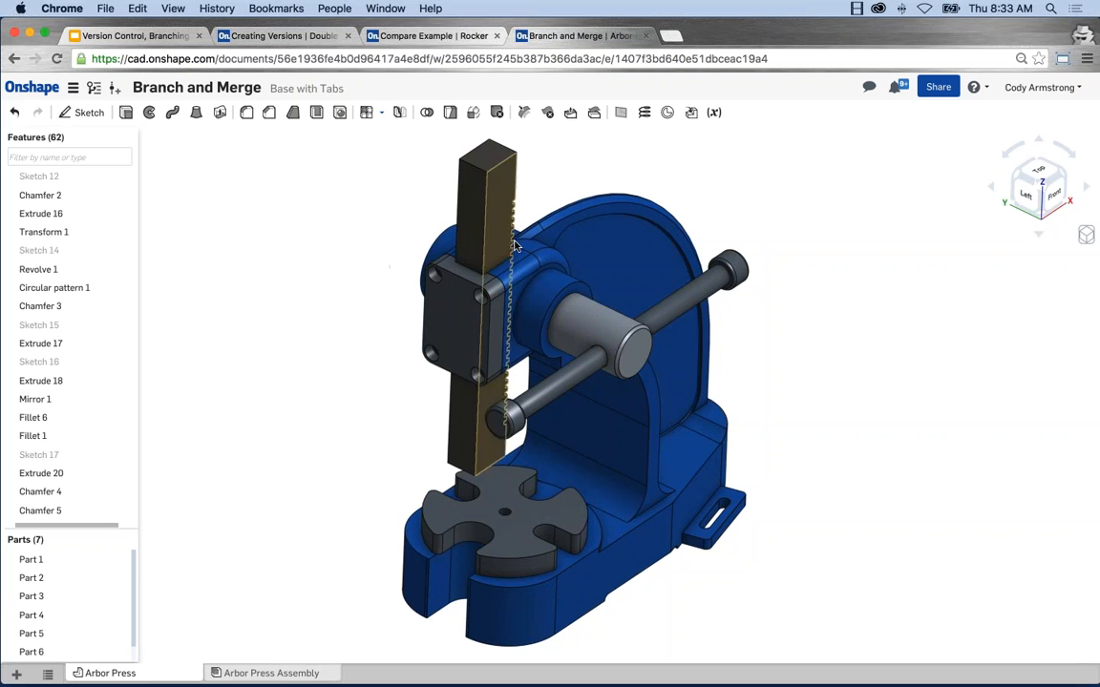
Step: Open the Main workspace from the version history
{"action": "left_click", "coordinate": [93, 87]}
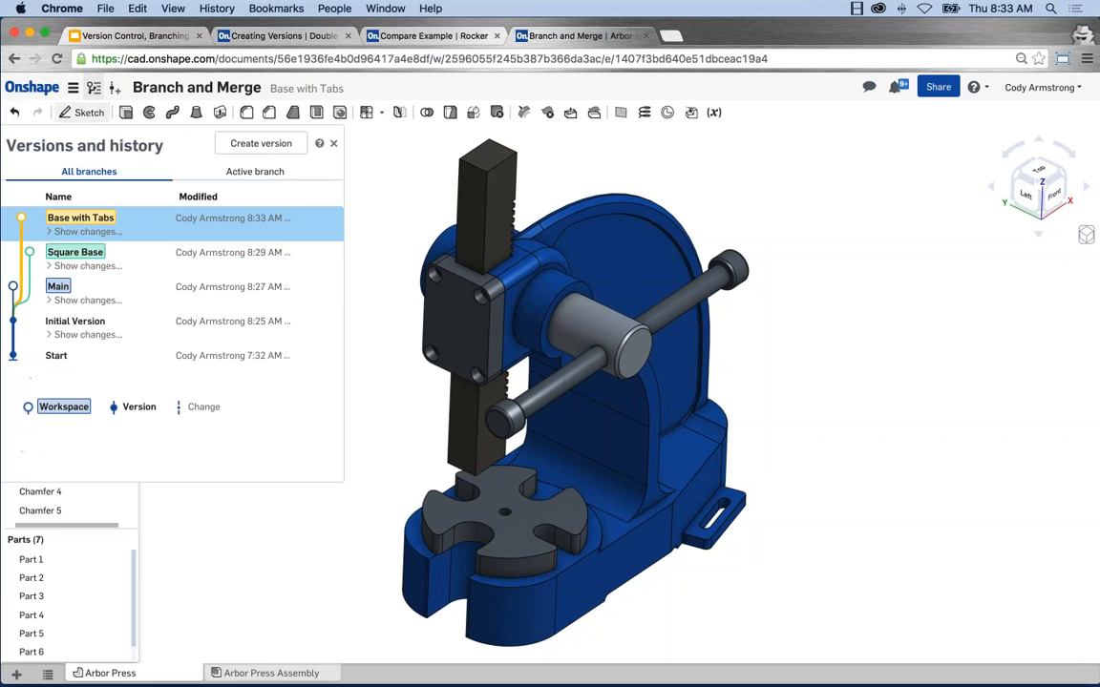
{"action": "left_click", "coordinate": [127, 297]}
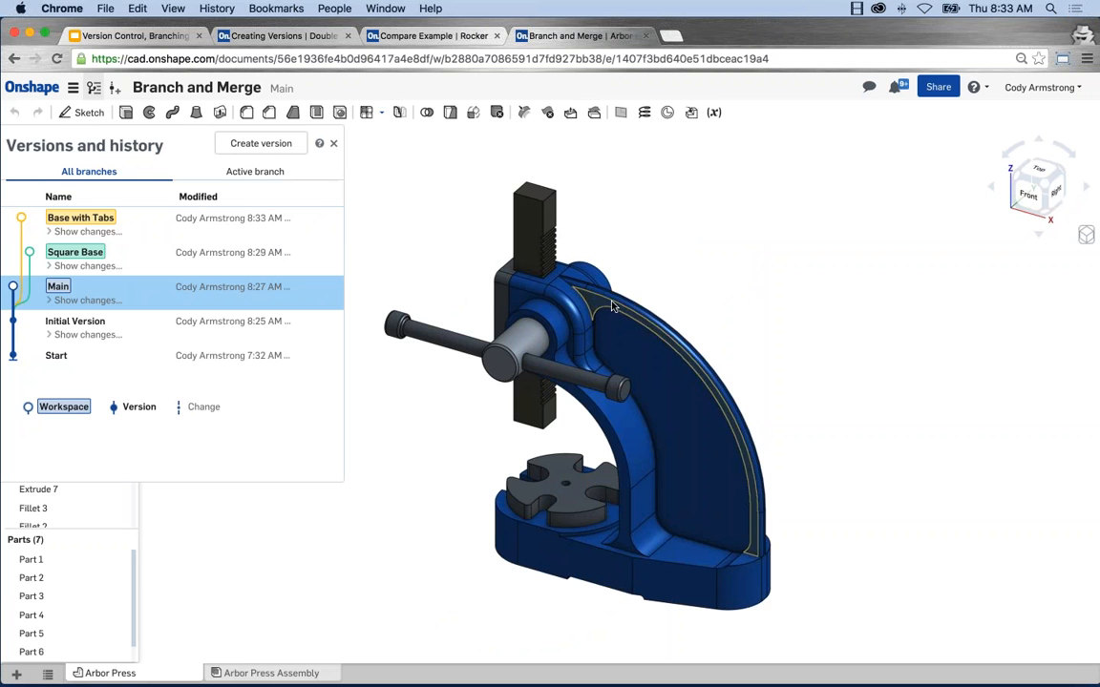
Step: Switch to the Version Control, Branching and Merging deck in Google Slides and start presenting the Merging slide
{"action": "left_click", "coordinate": [173, 38]}
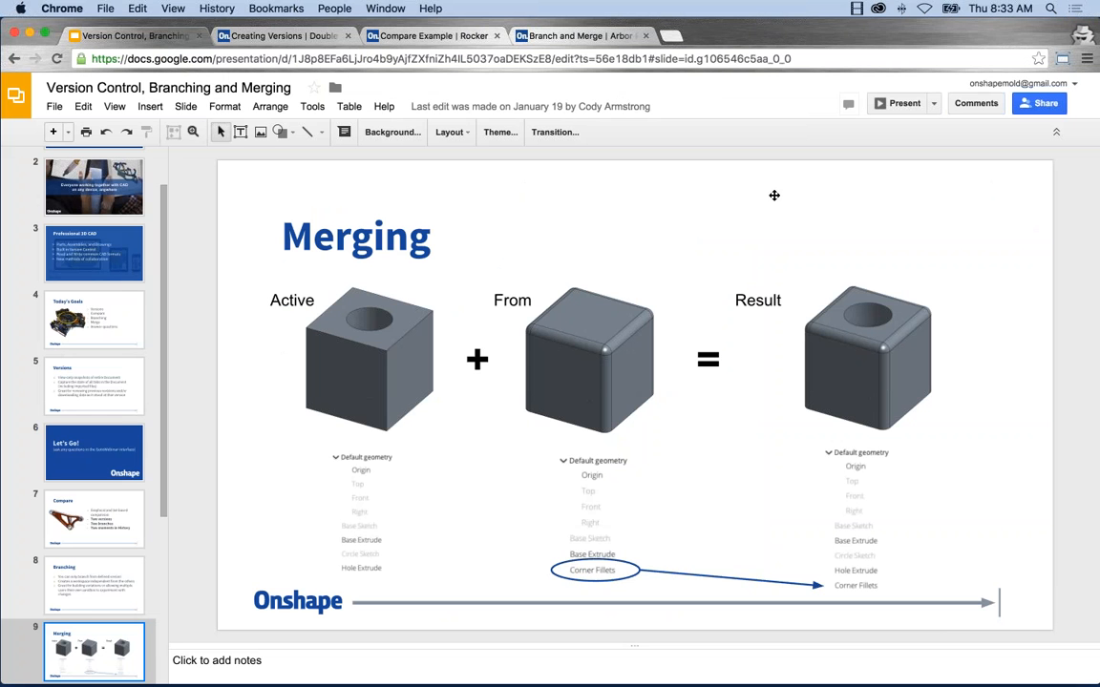
{"action": "left_click", "coordinate": [904, 105]}
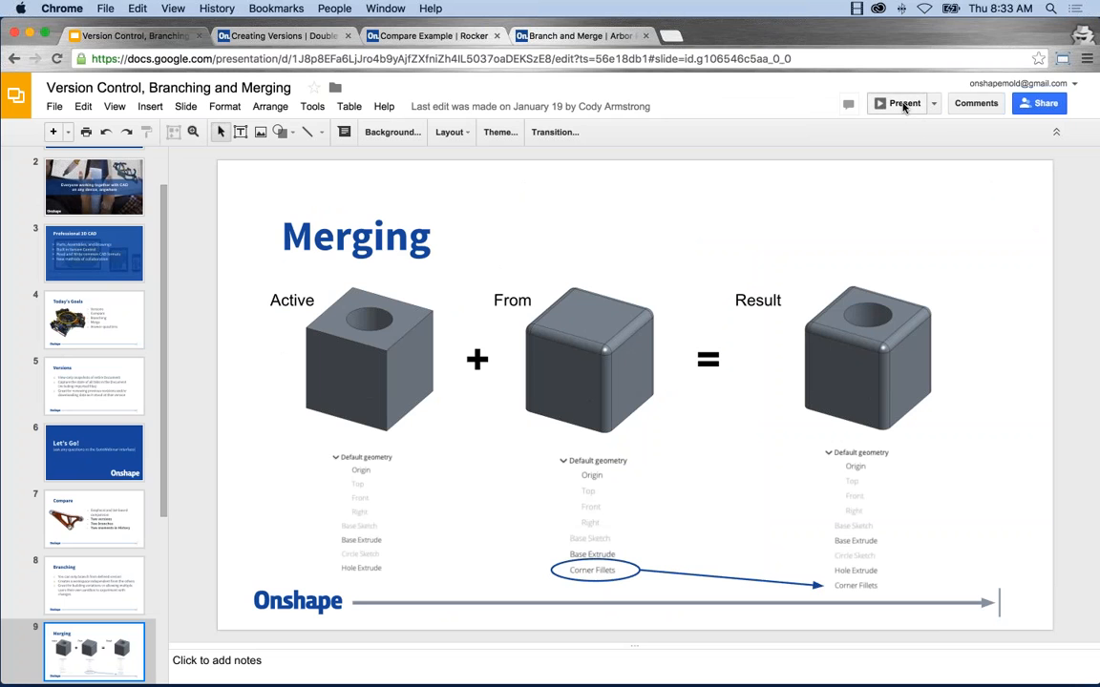